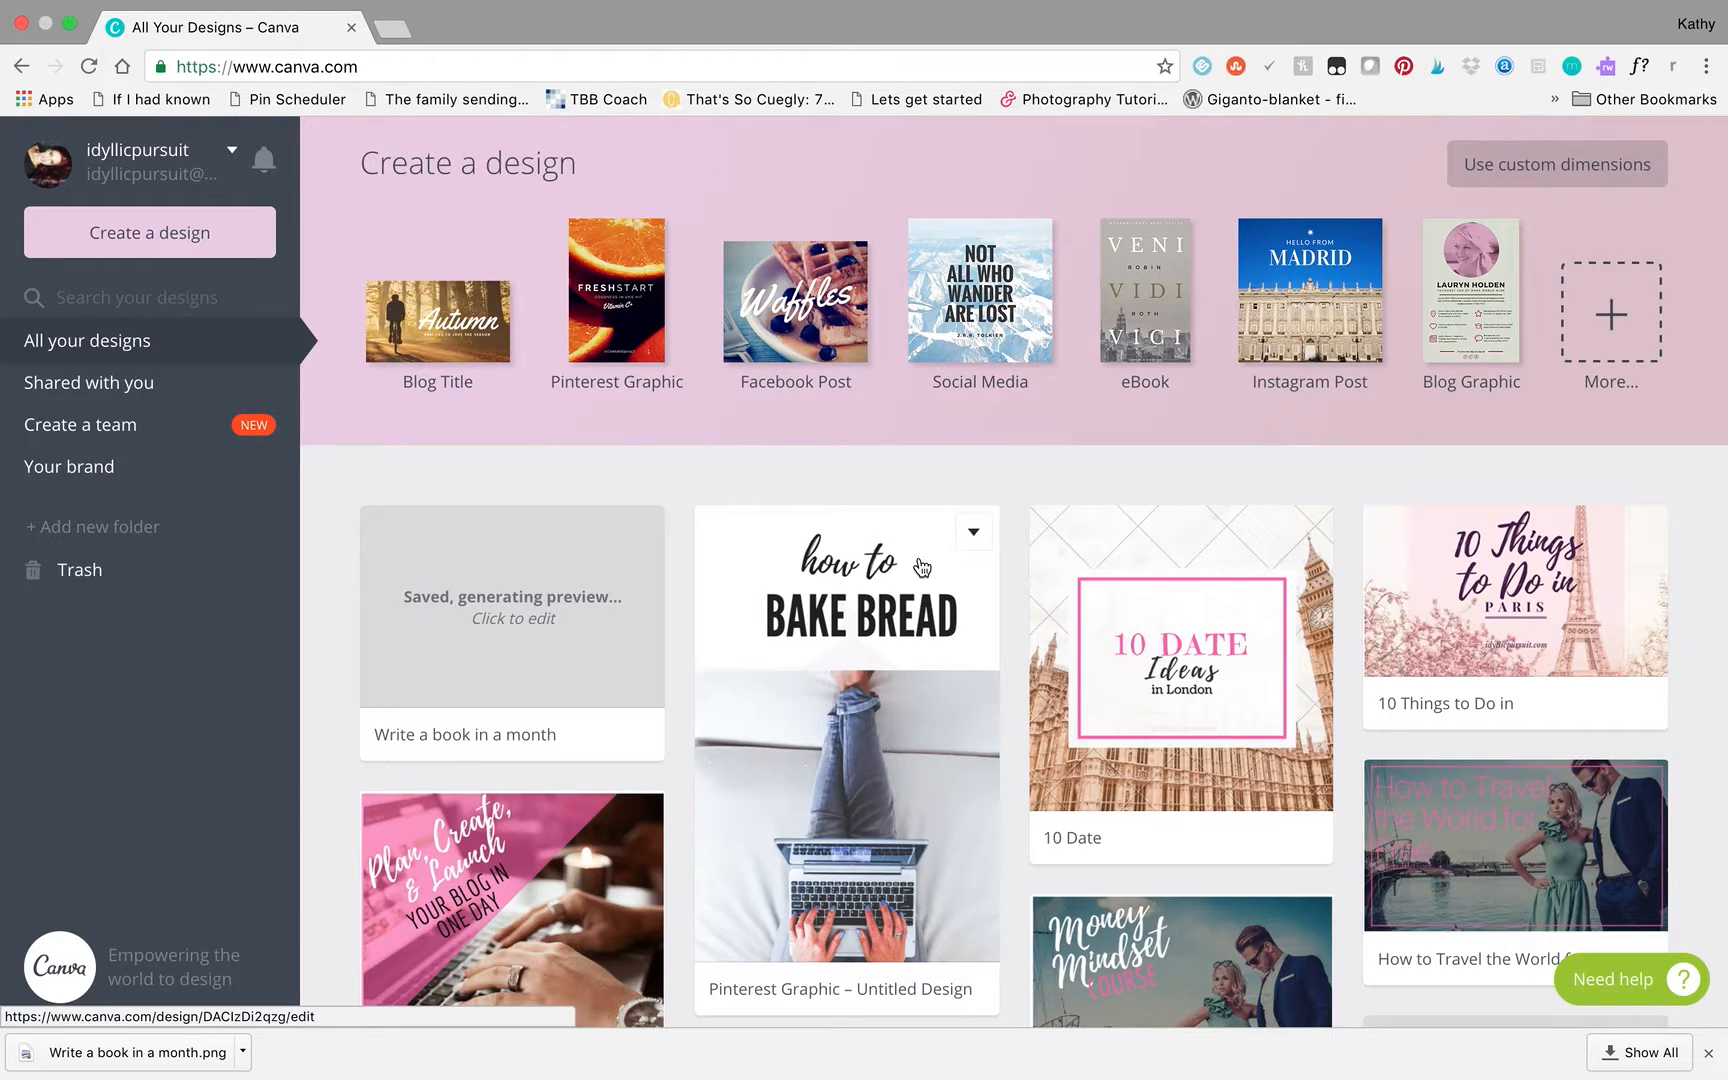
- View the full list of design types and the custom dimensions option
click(1616, 325)
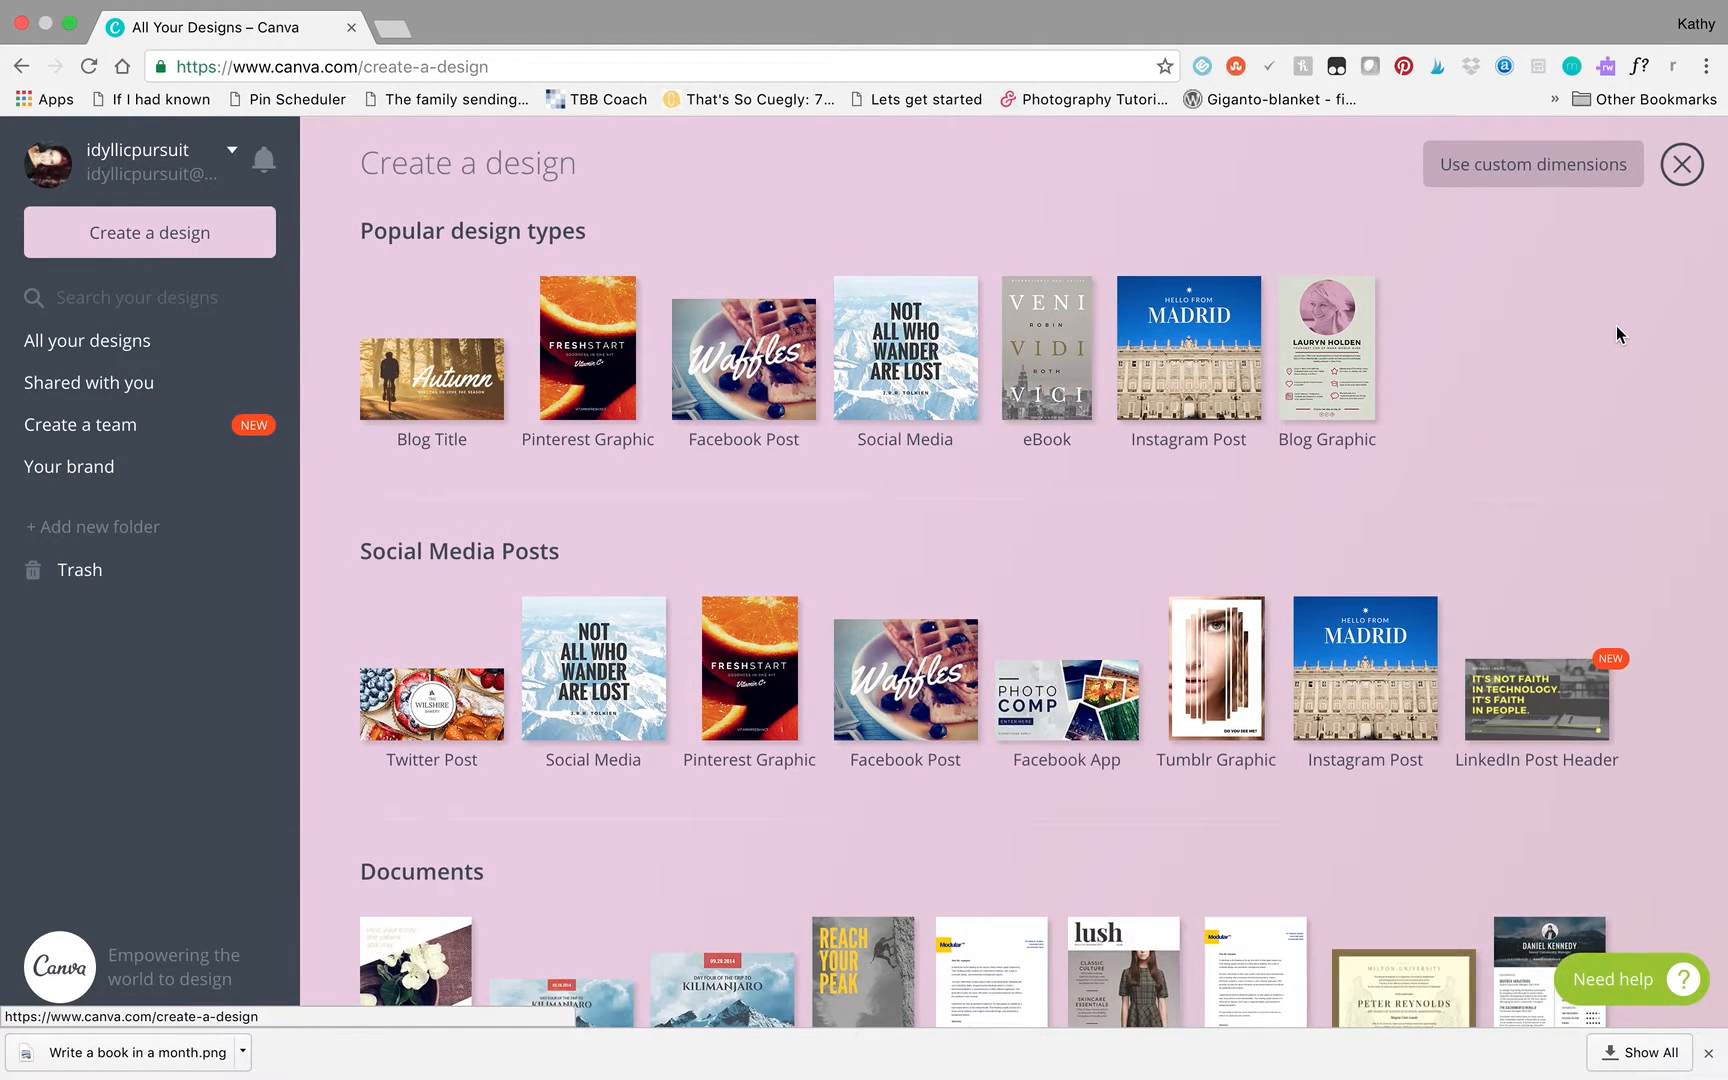
scroll(1623, 656, down, 20)
scroll(1626, 658, up, 20)
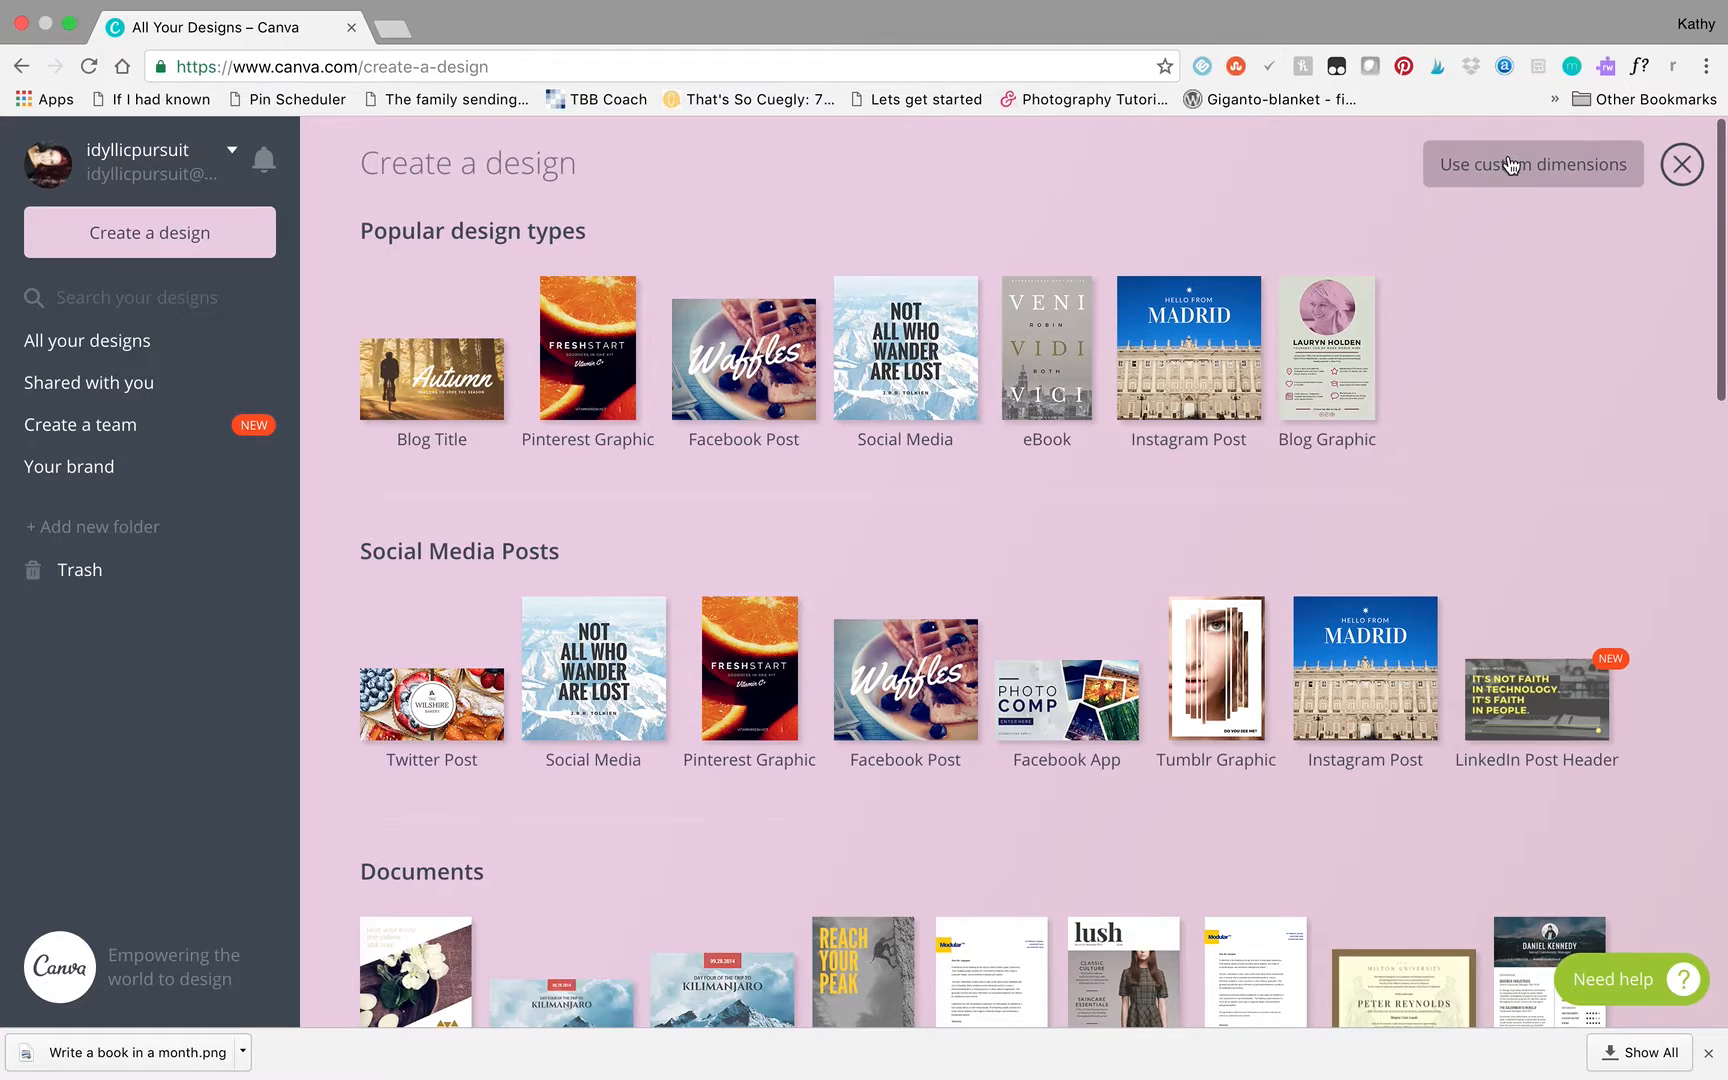
click(1510, 164)
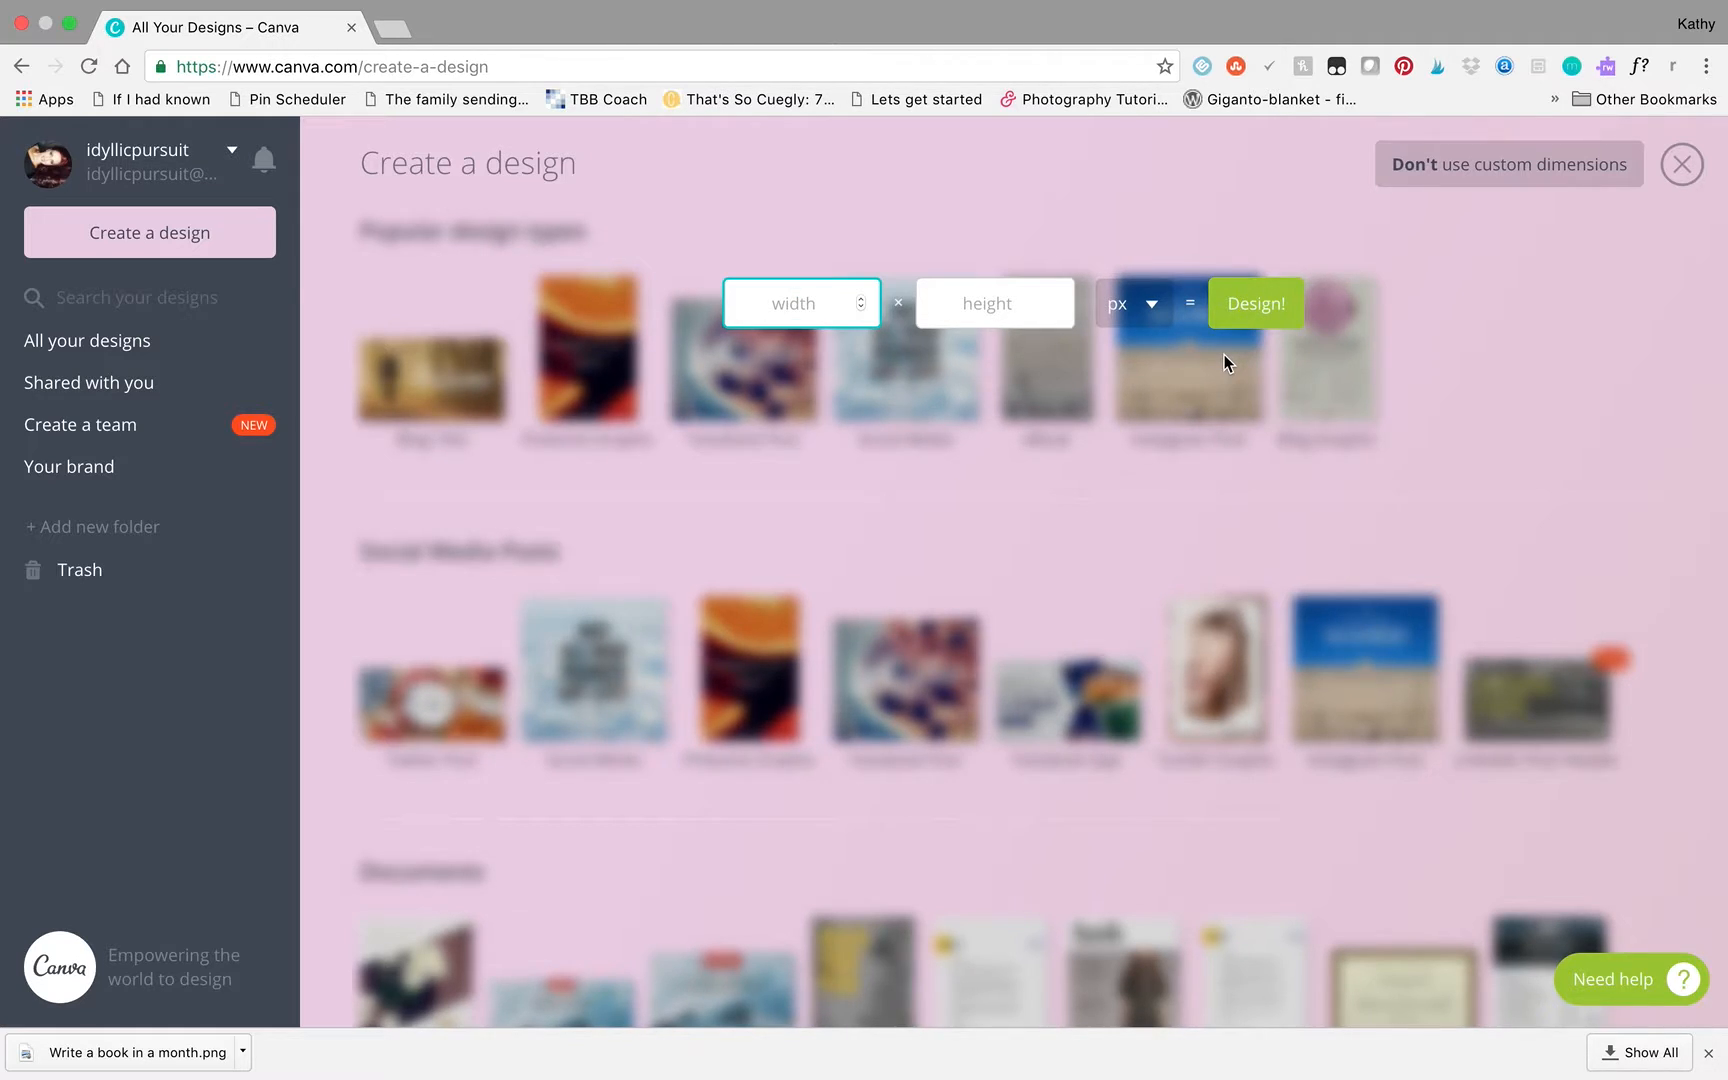
click(1663, 147)
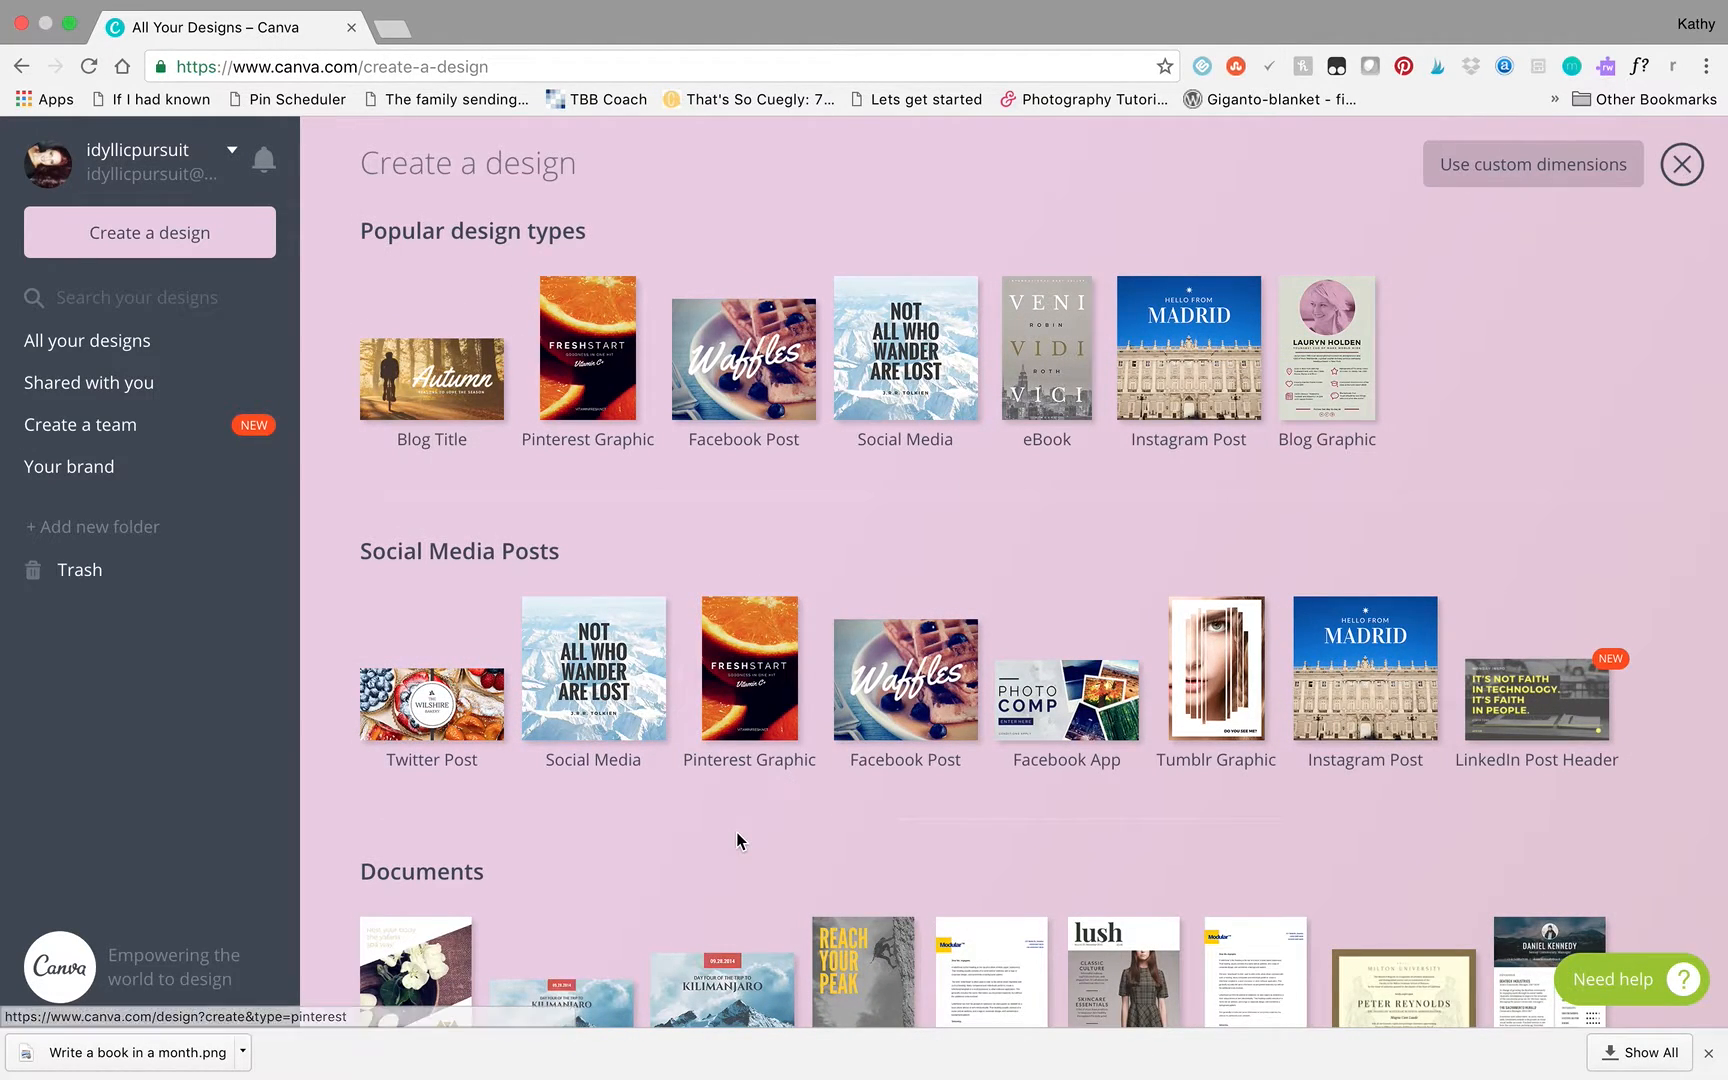
- Create a new Pinterest Graphic design and apply the "Spaces – A Weekly Digest" layout with the coffee cup photo
scroll(737, 832, down, 2)
scroll(737, 829, up, 2)
click(588, 360)
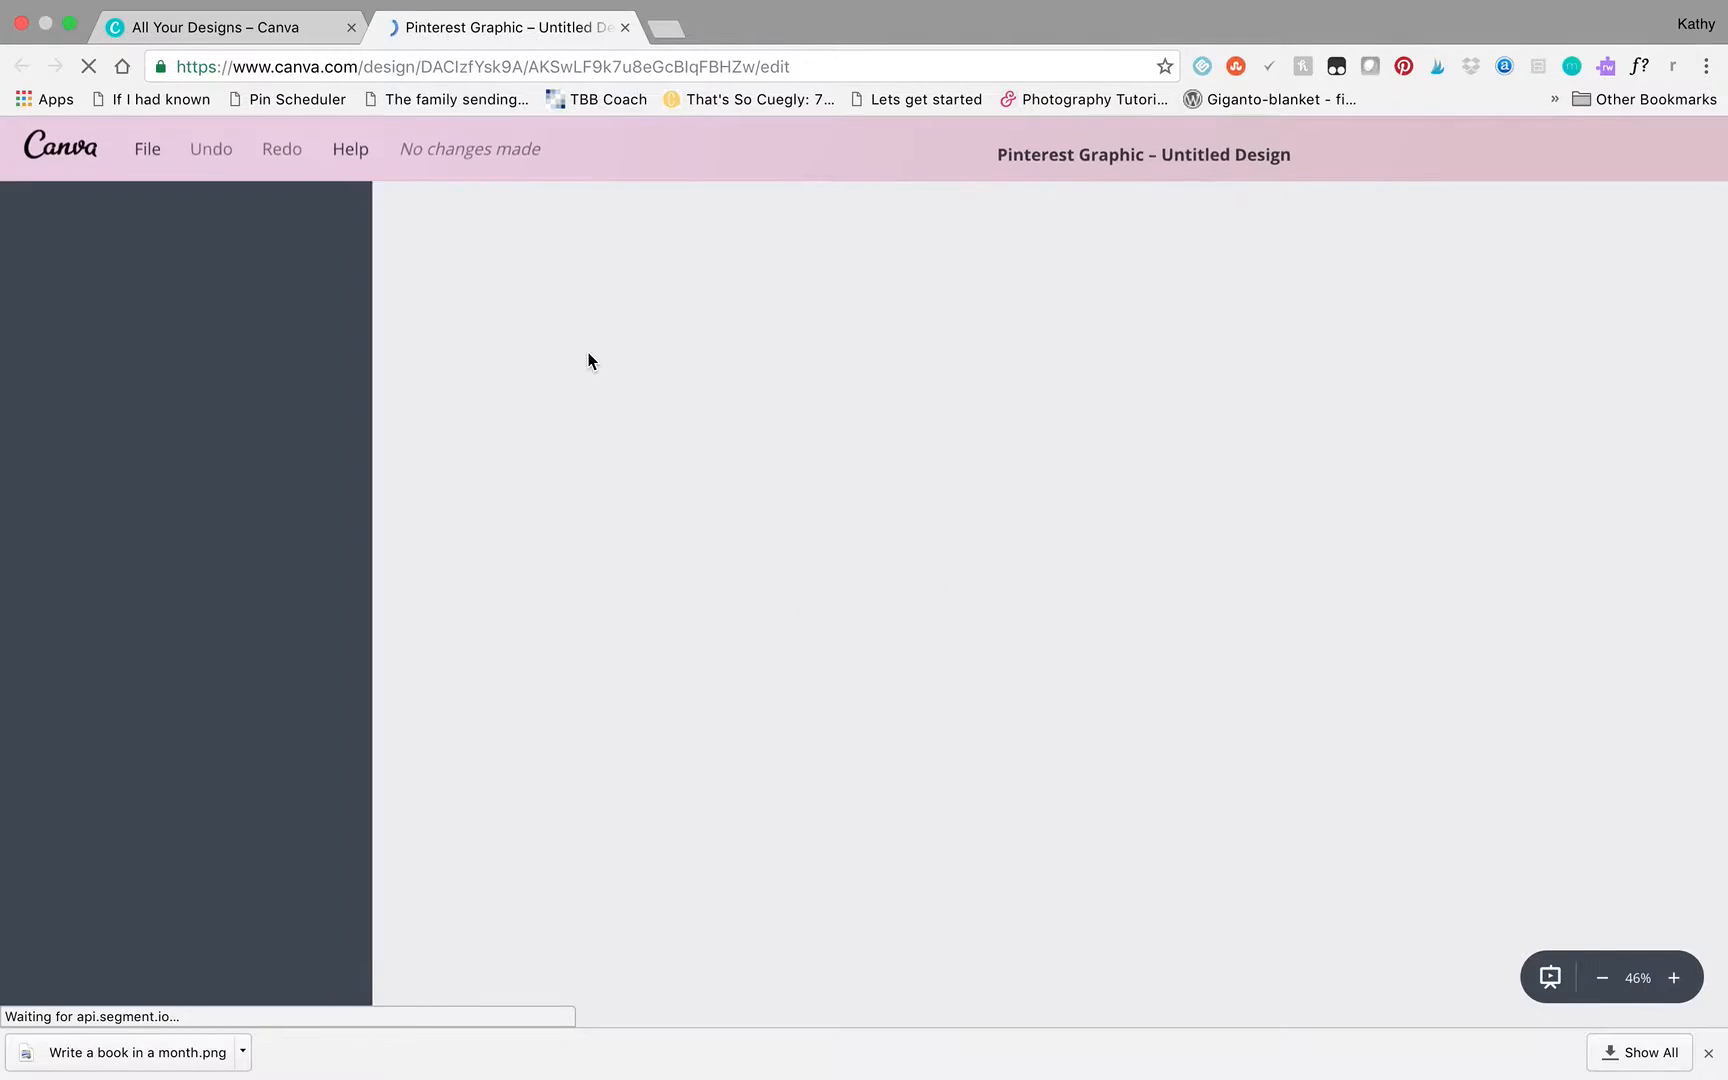
click(240, 24)
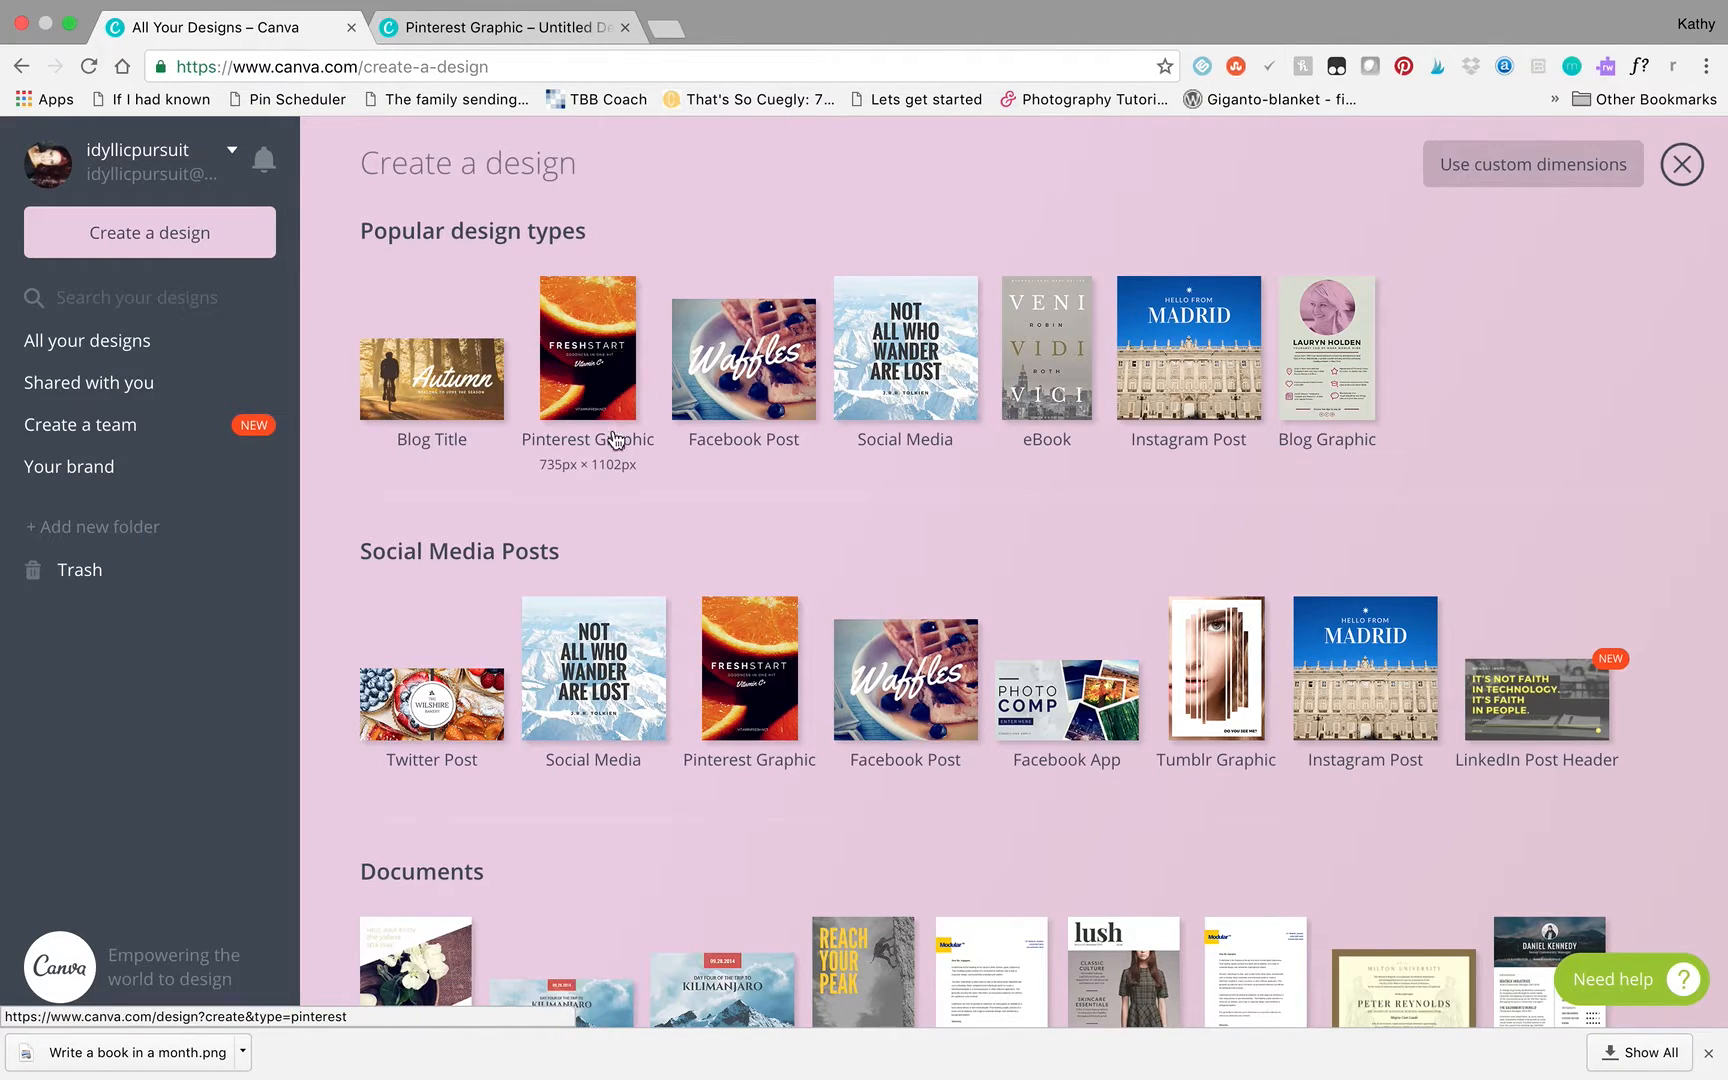
click(530, 26)
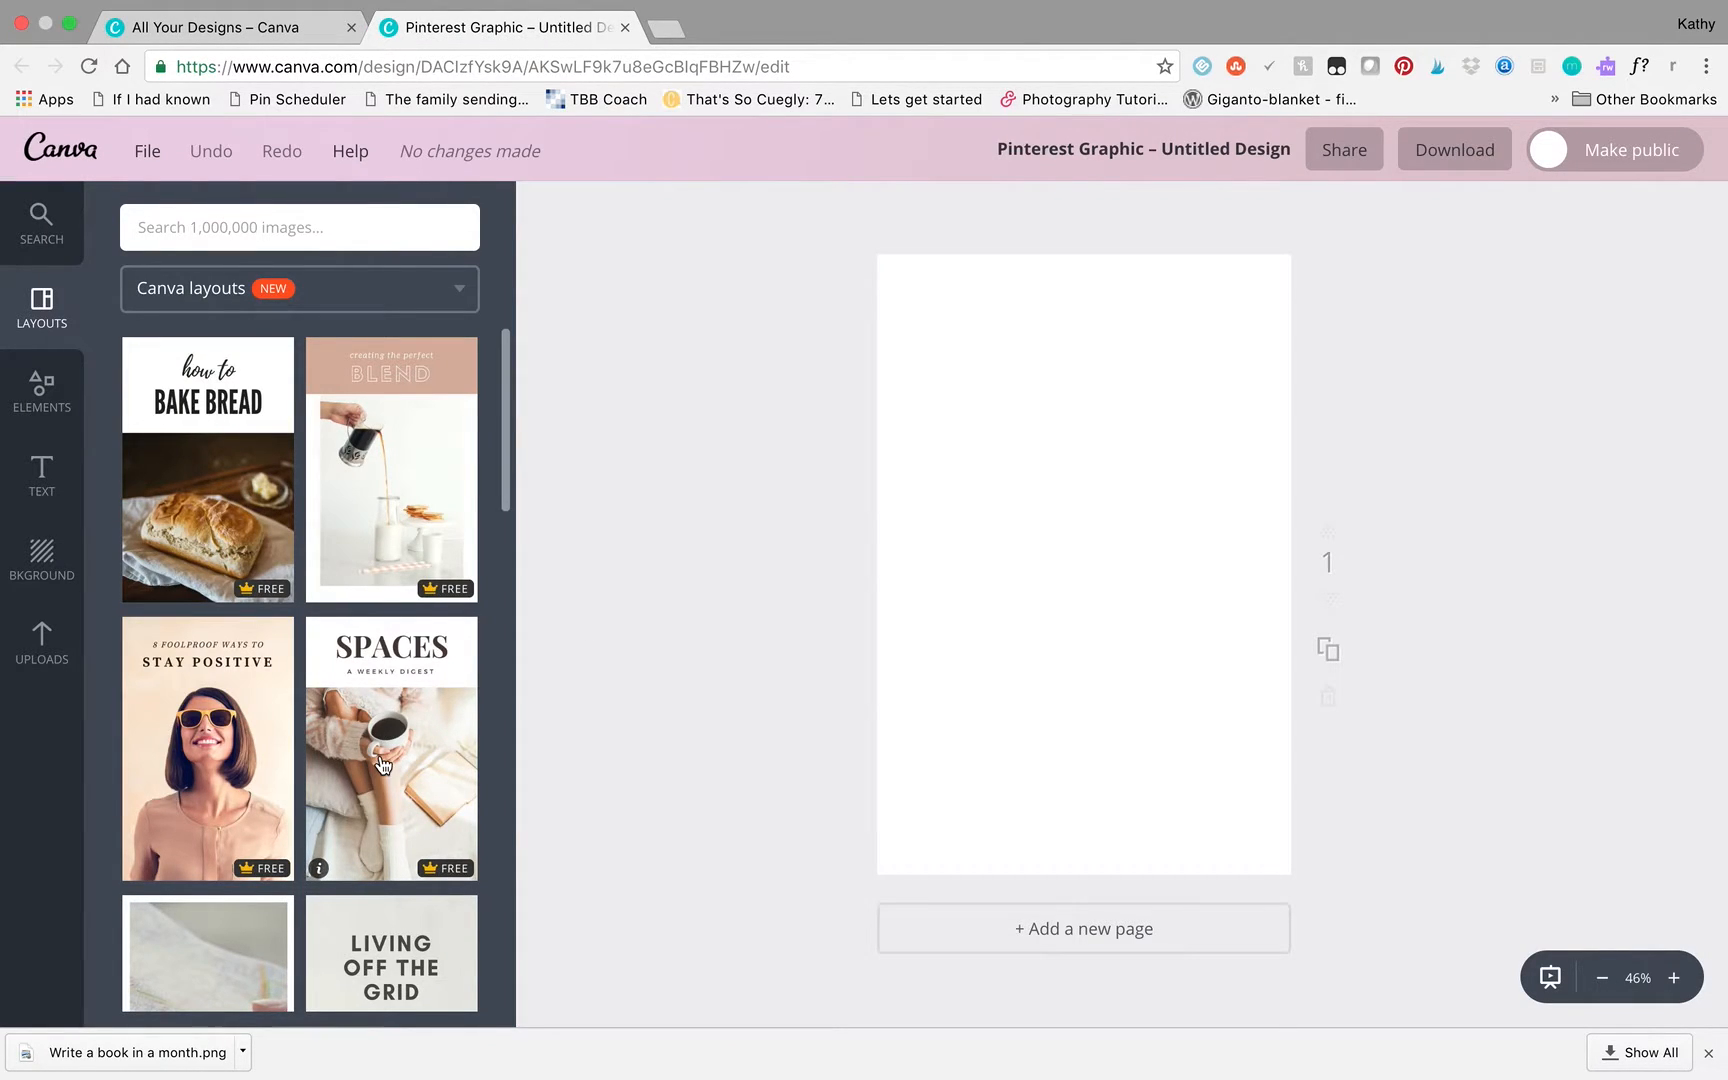
click(353, 771)
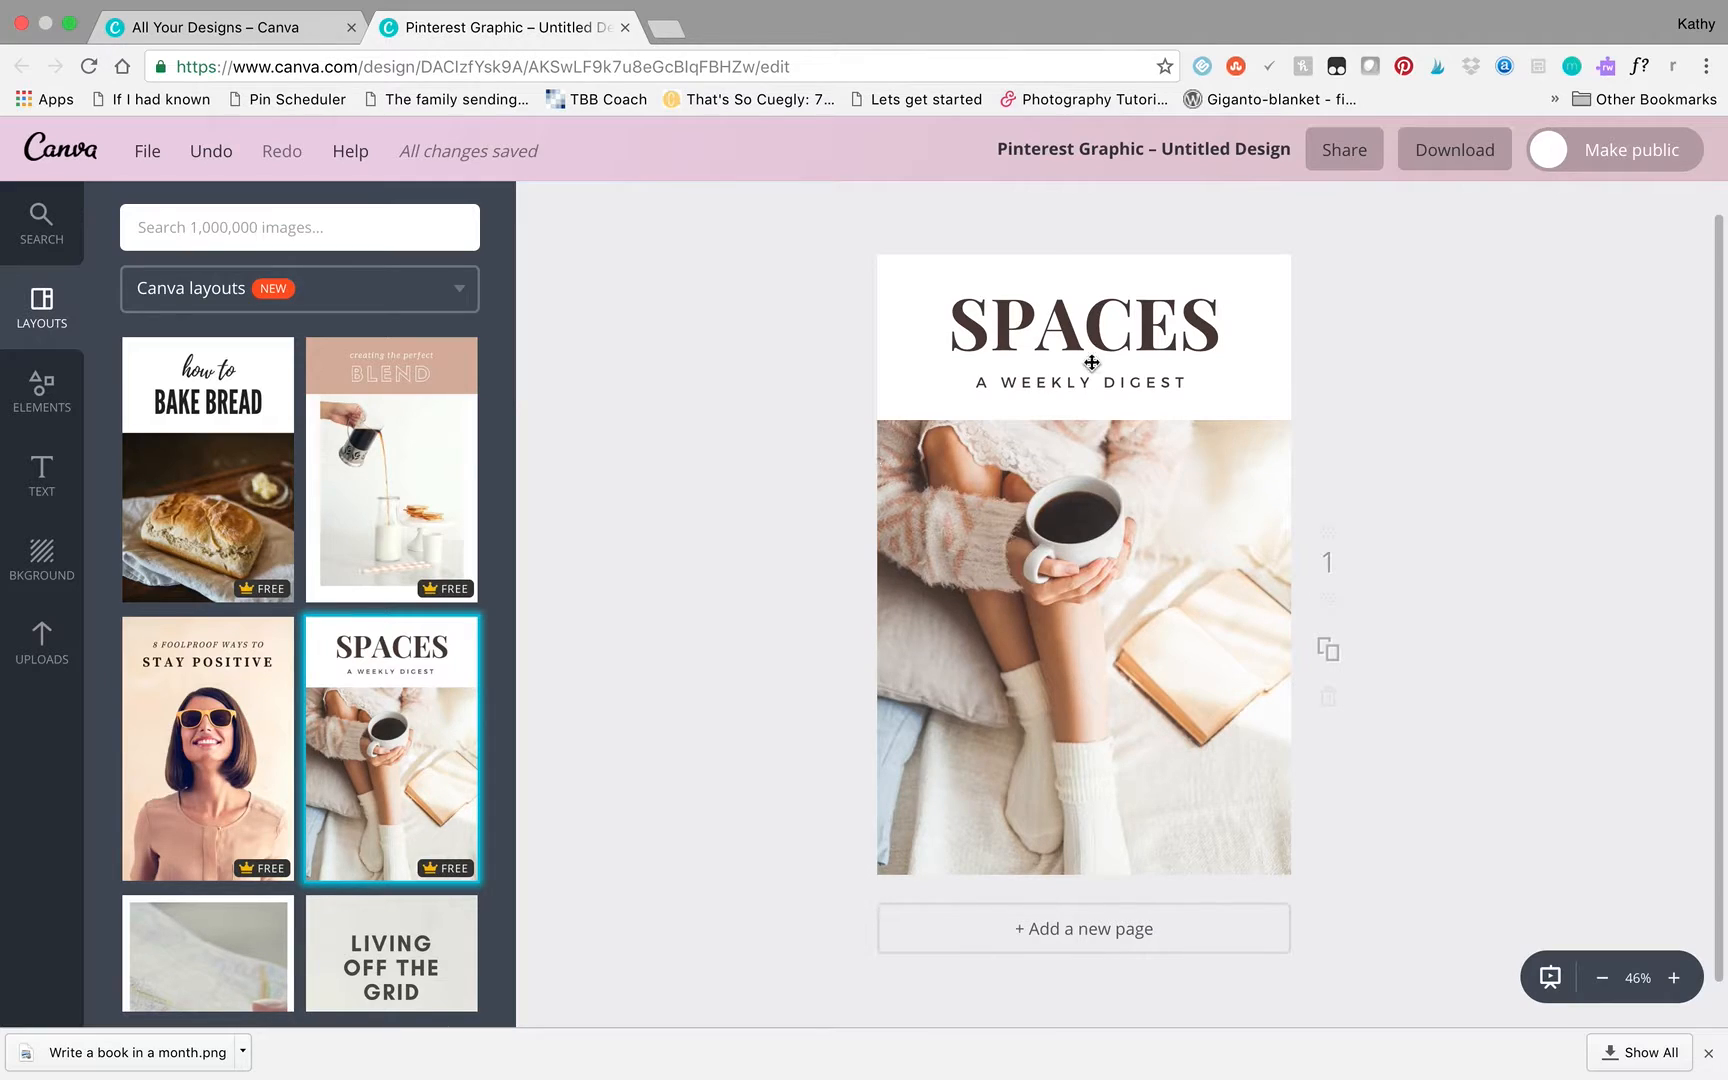
- Replace the SPACES heading with "HOW TO" and the line below it with "Write a book"
click(1118, 330)
double_click(1151, 325)
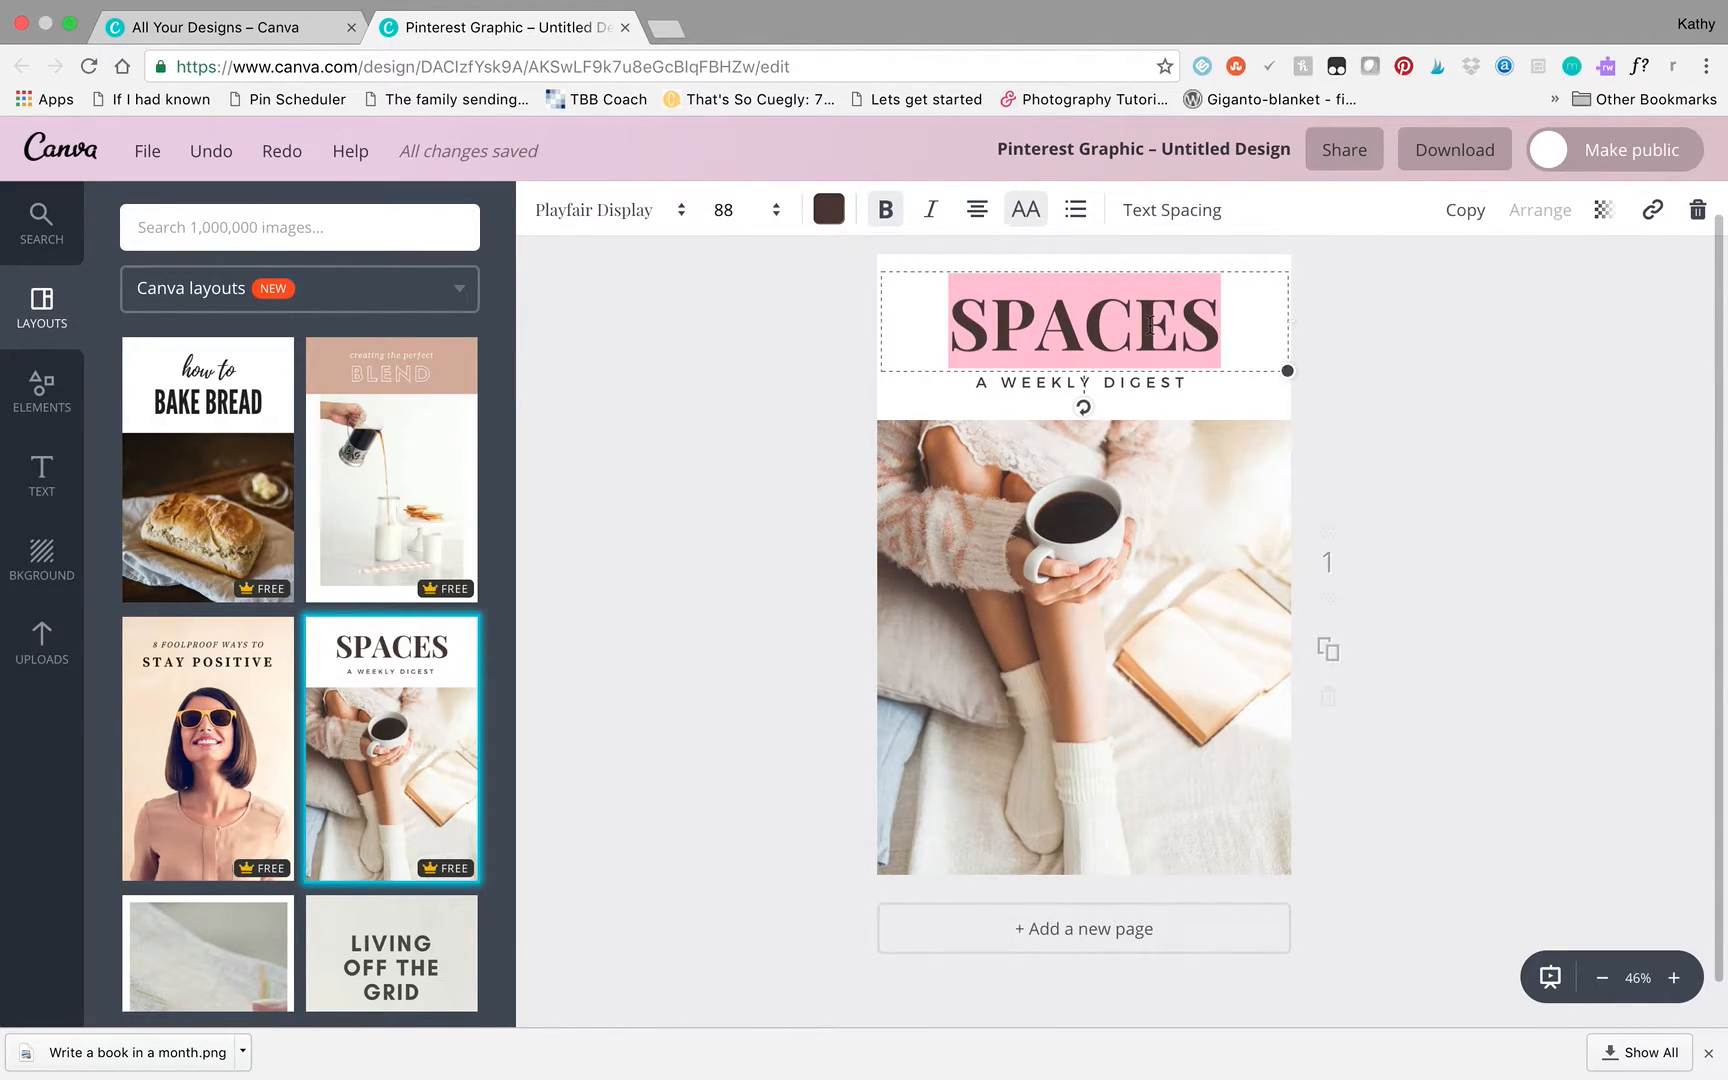
text(HOW TO)
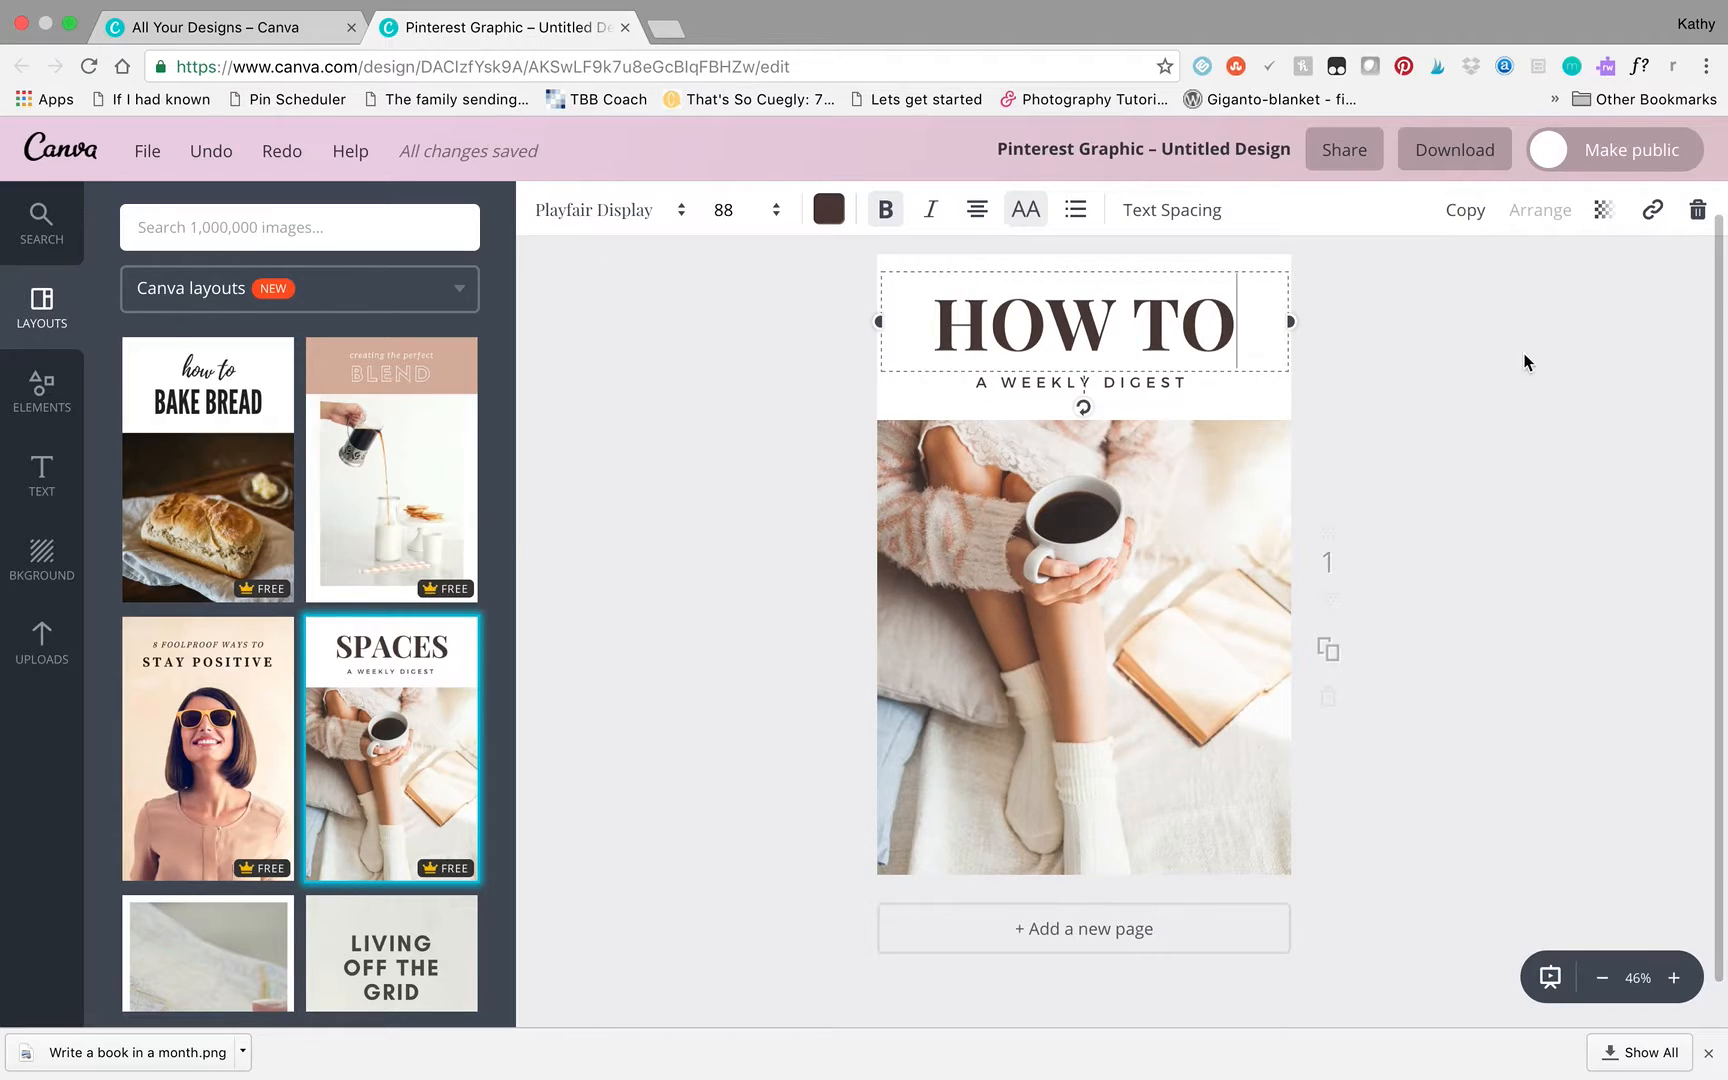
double_click(1075, 383)
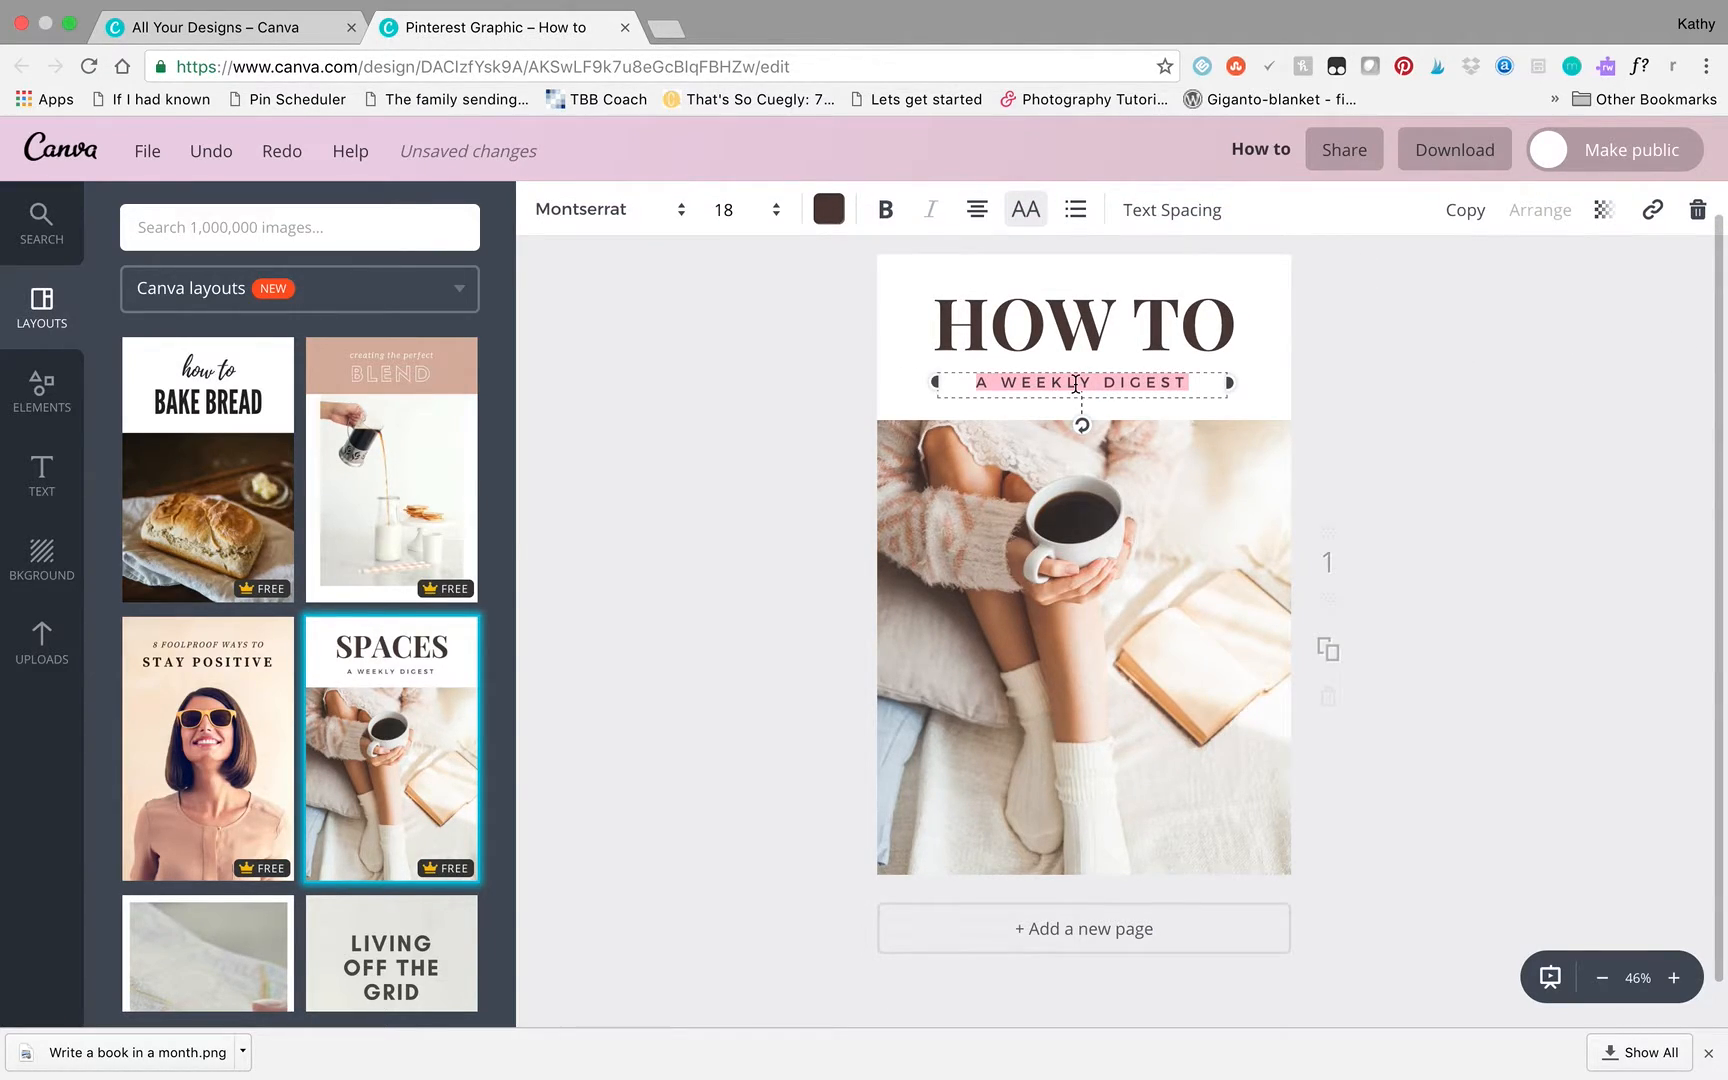
text(Write a book)
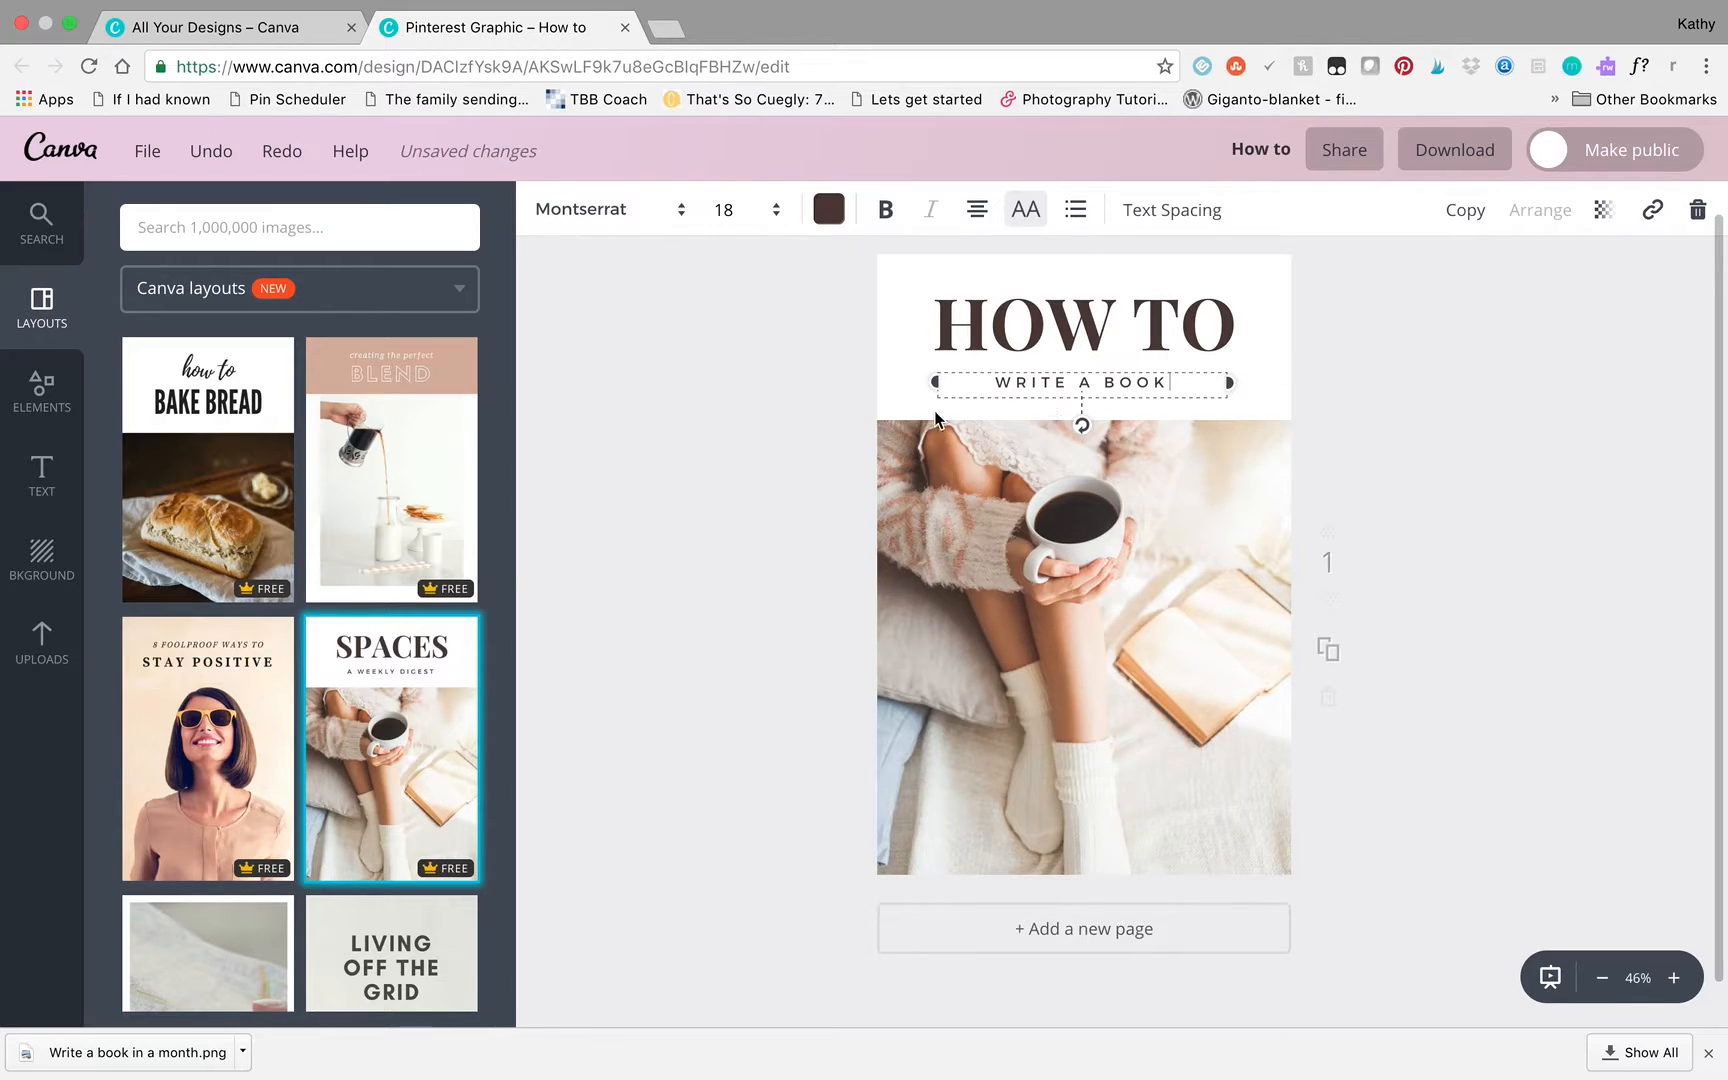
- Set the font of the "Write a book" subtitle to Playlist Script
triple_click(1080, 383)
click(680, 211)
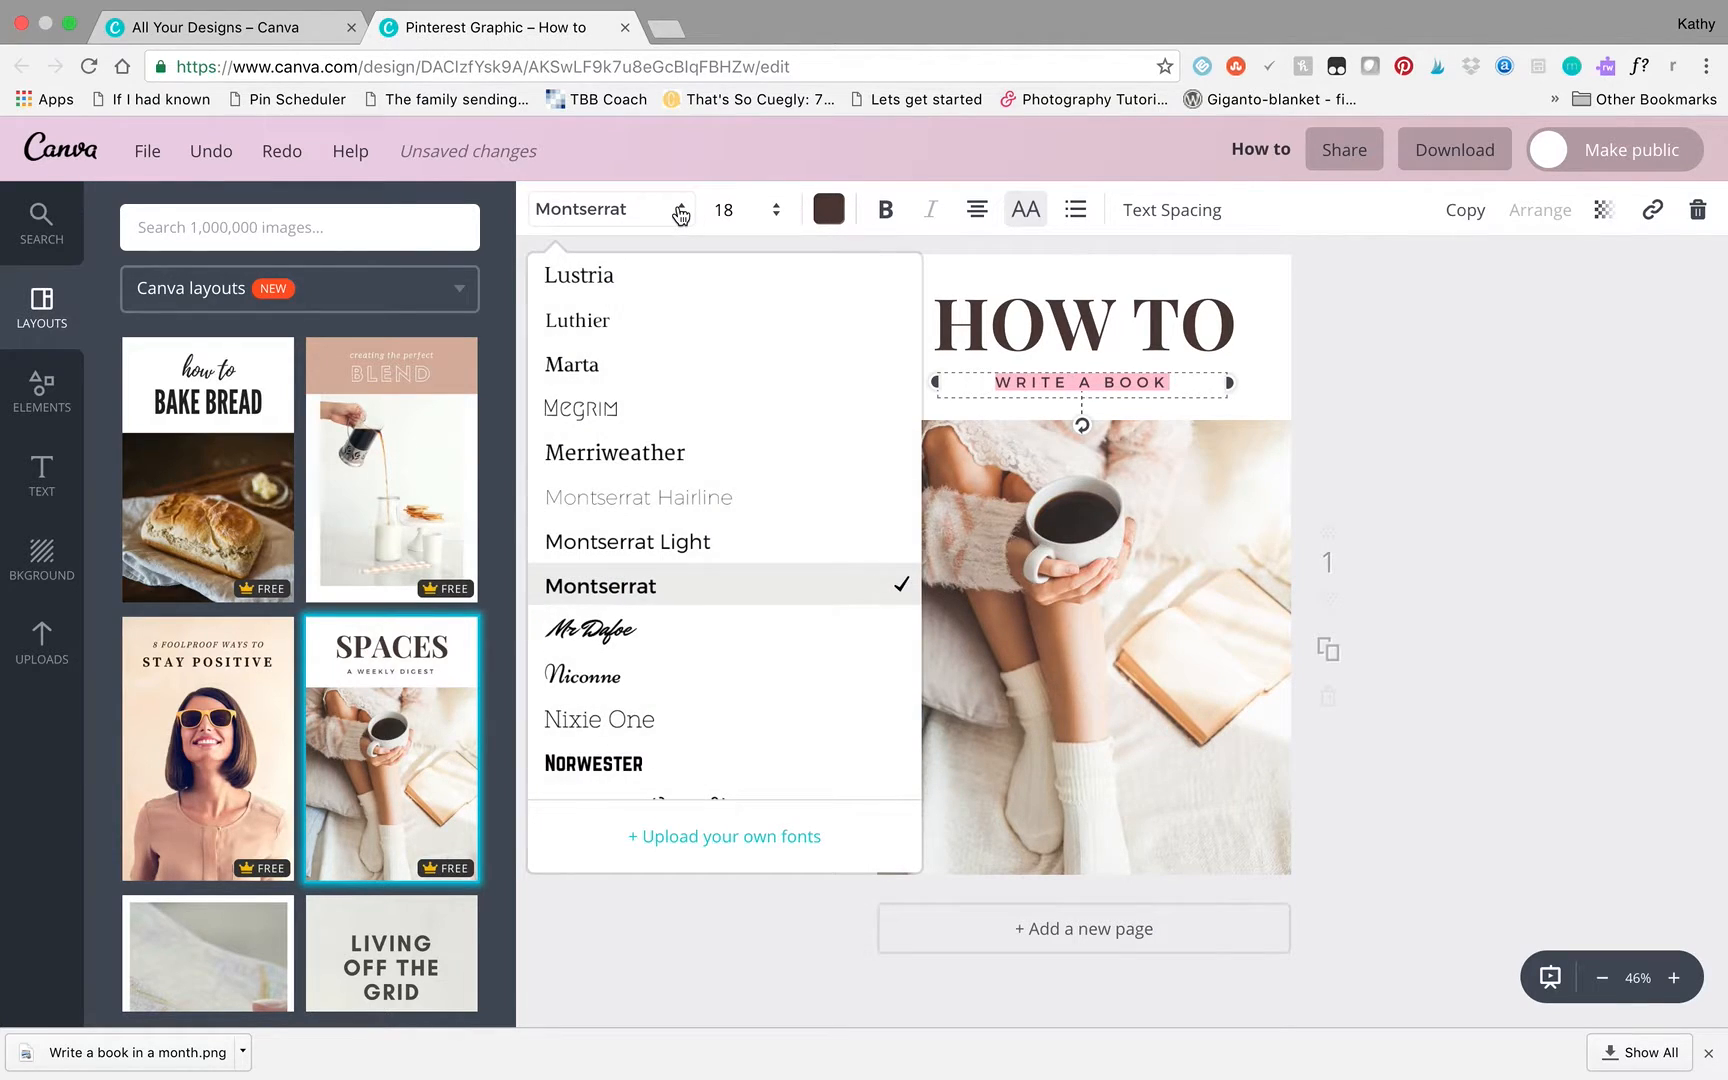
scroll(766, 550, down, 1)
scroll(766, 550, up, 10)
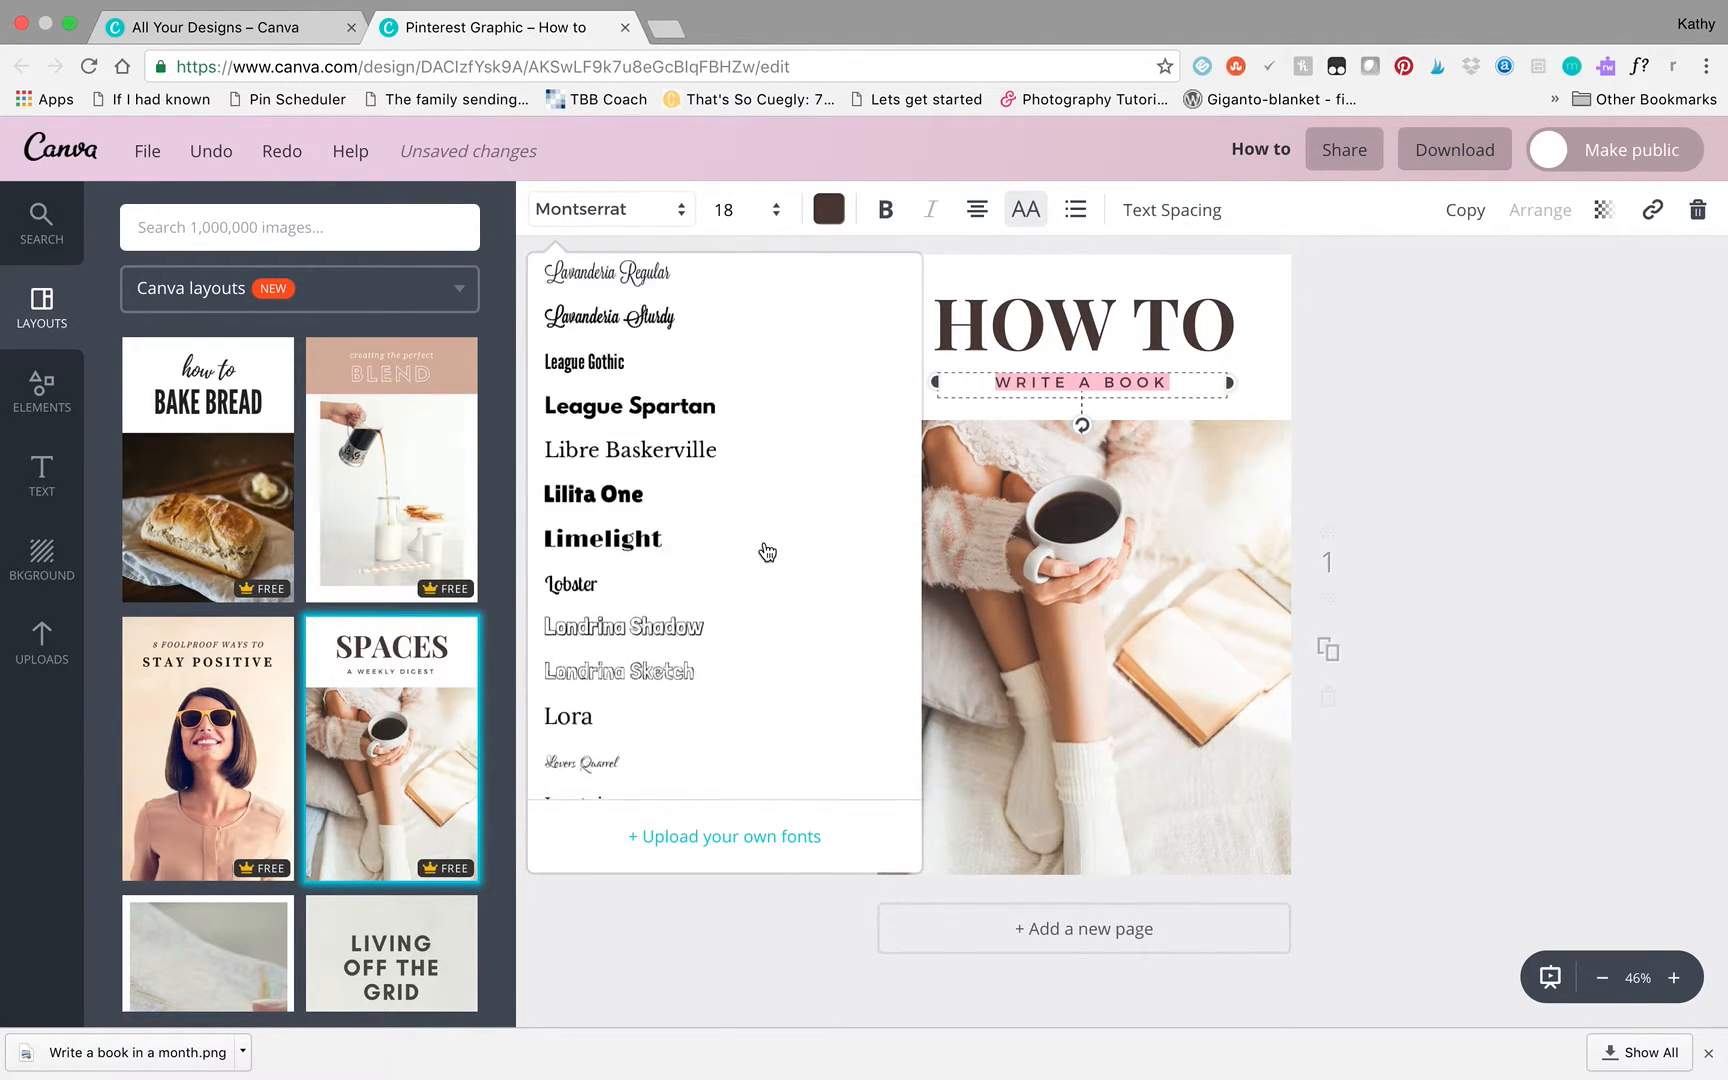
scroll(767, 552, up, 5)
scroll(767, 552, down, 12)
scroll(767, 552, down, 8)
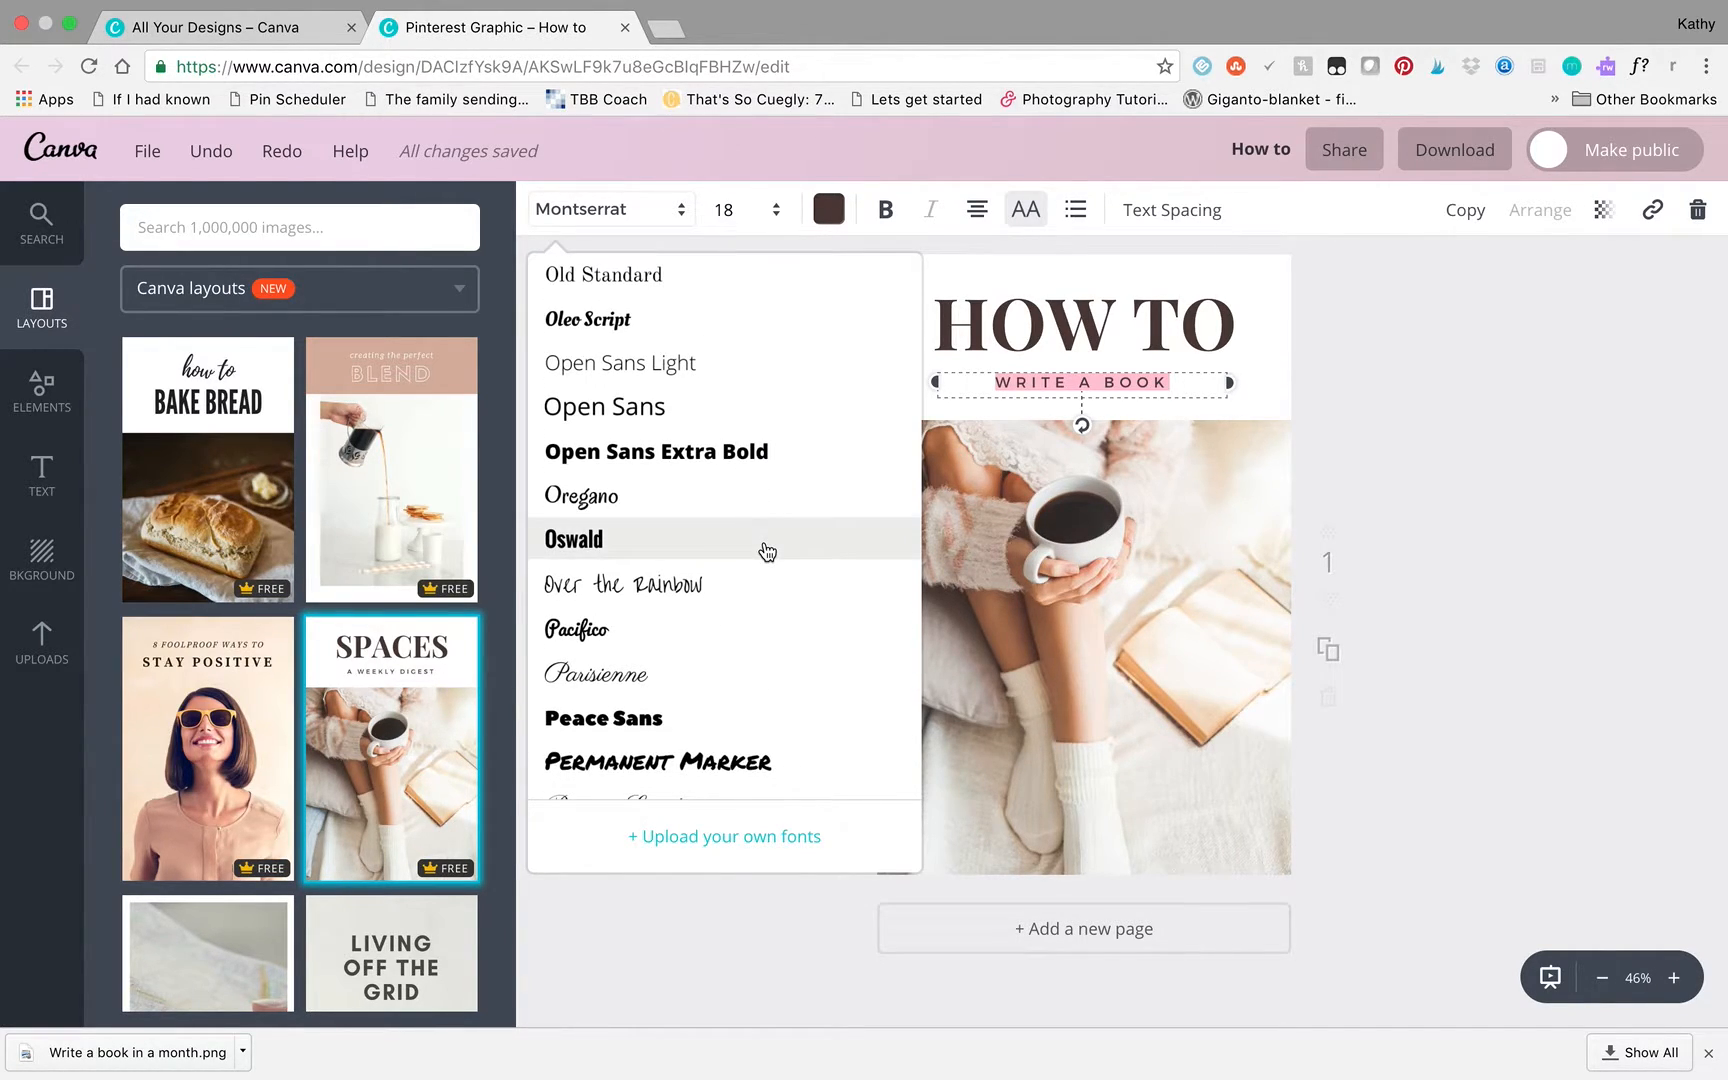
scroll(767, 552, down, 7)
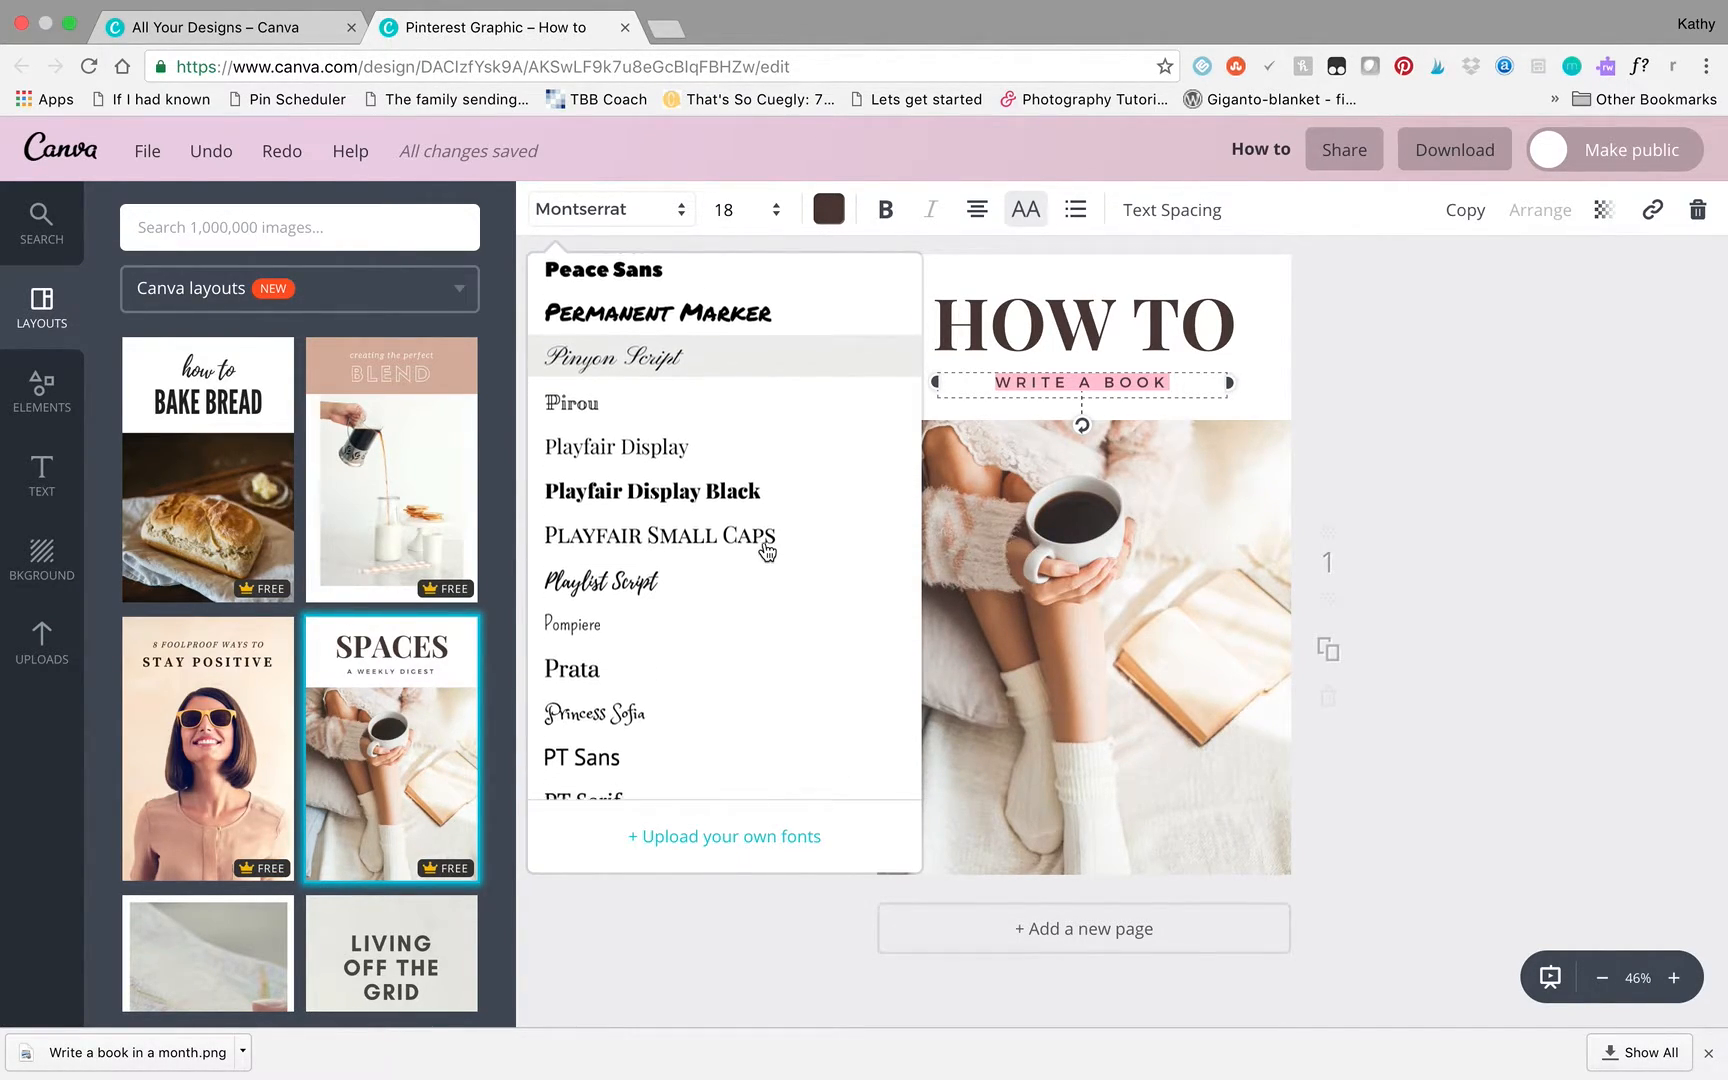
click(689, 579)
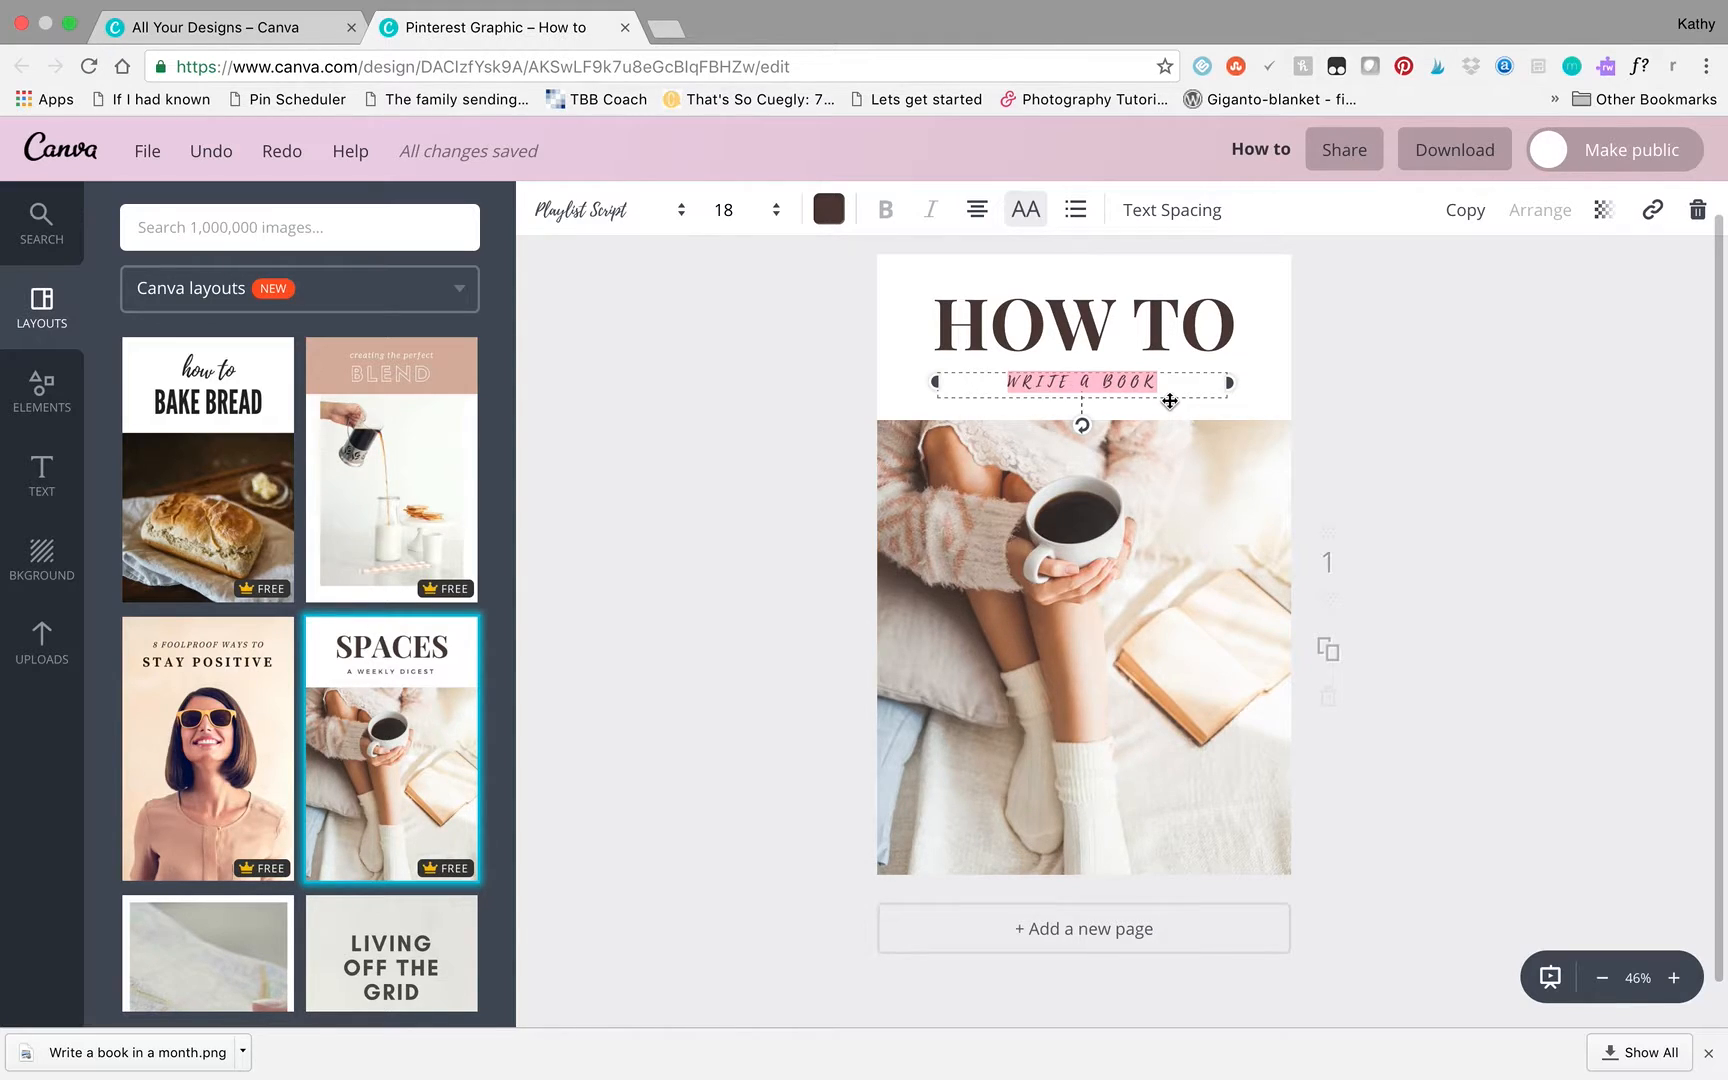
- Turn off all caps for the subtitle and capitalize its last word so it reads "Write a Book"
click(1027, 218)
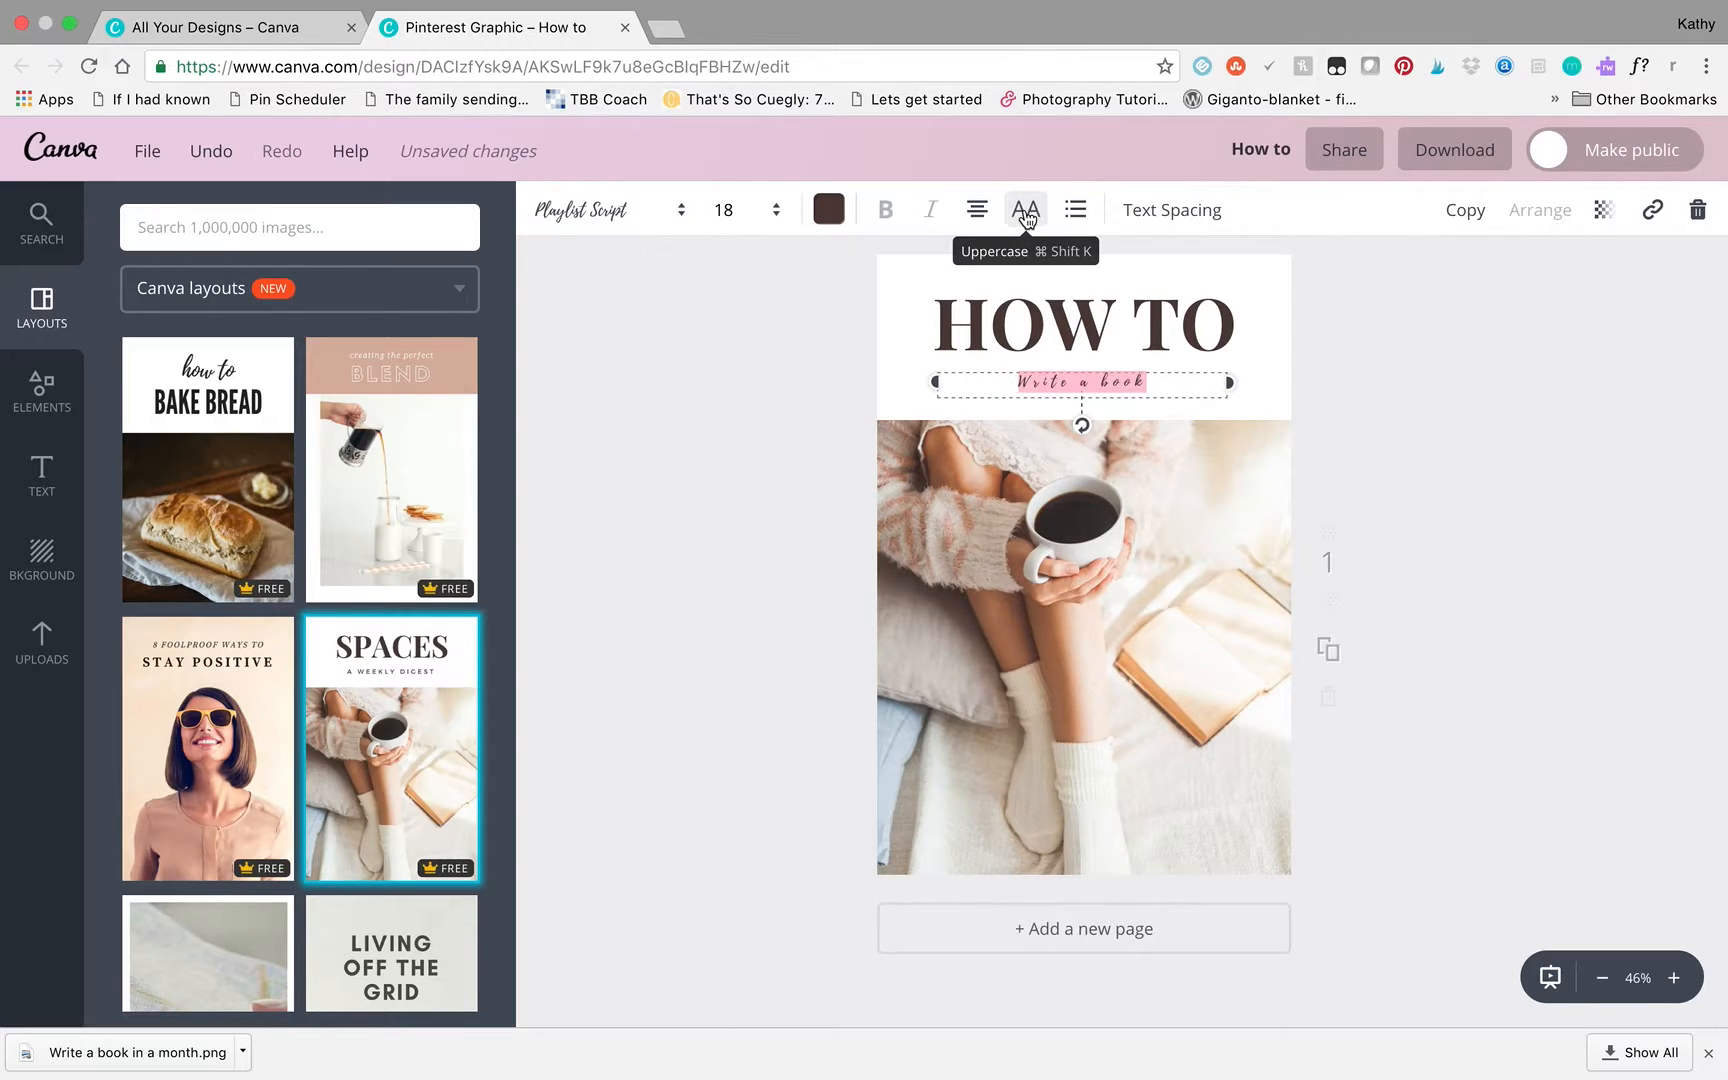
click(1117, 387)
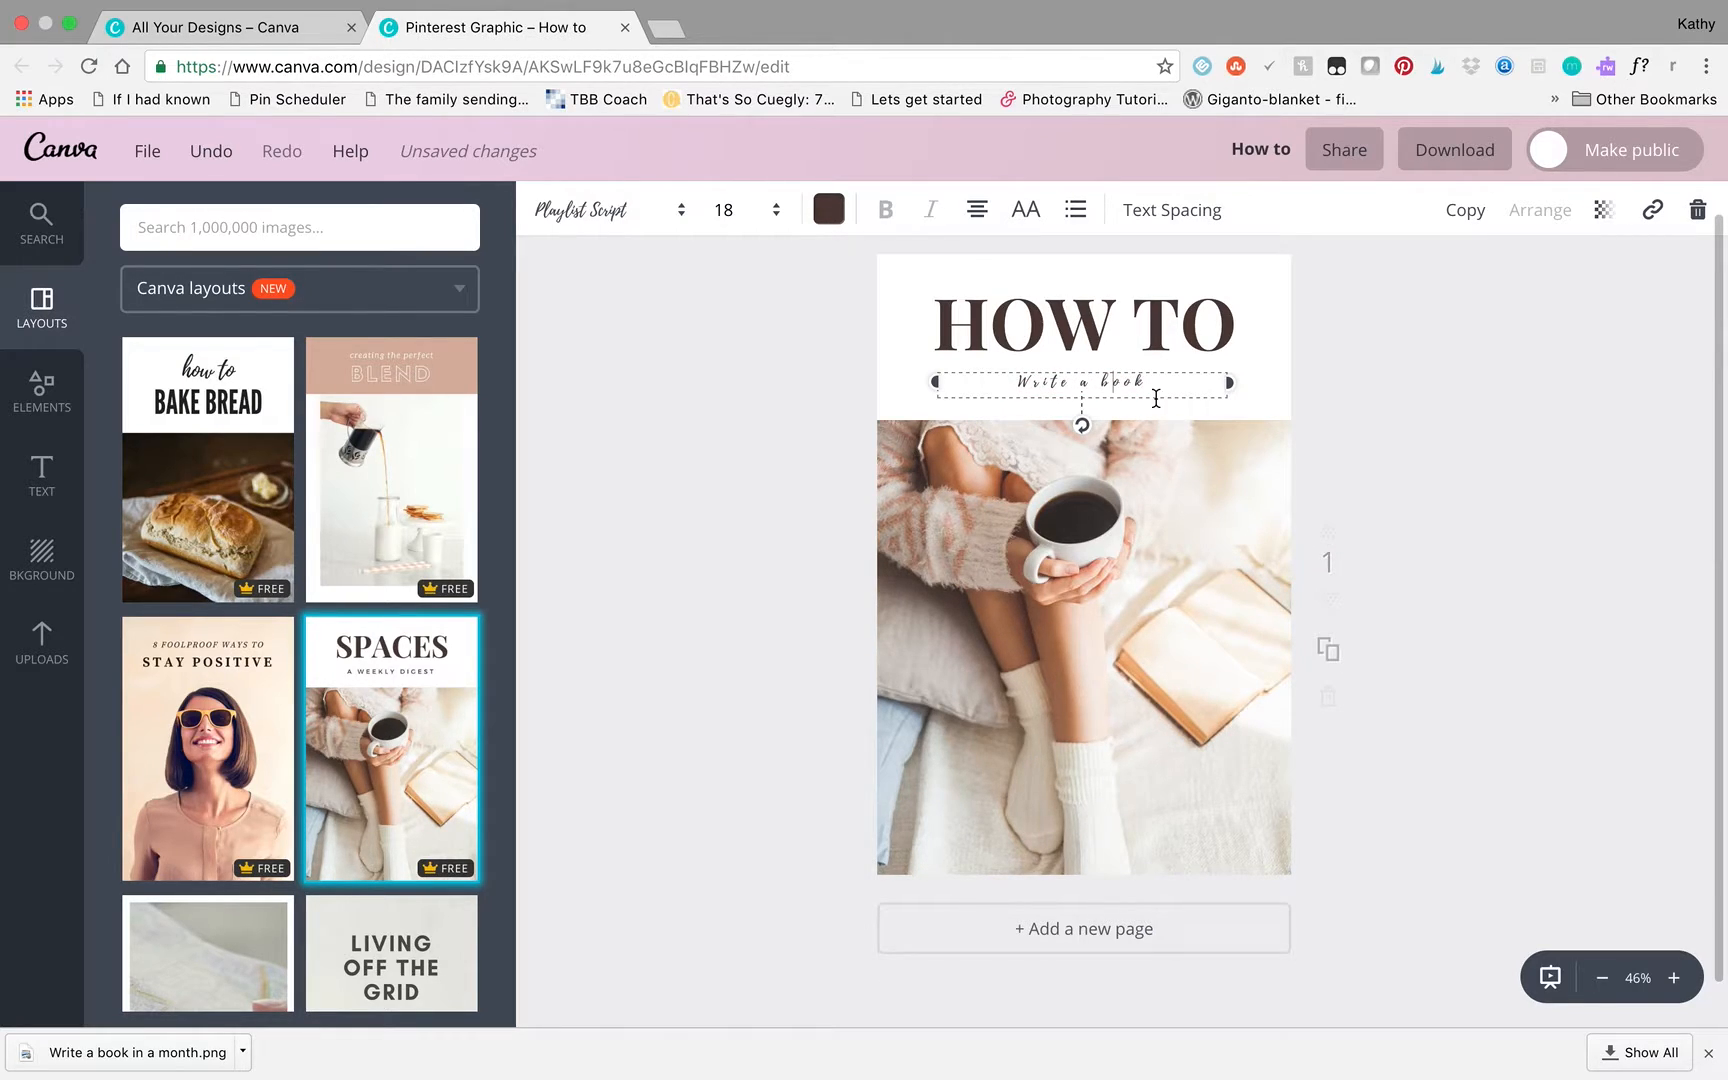
key(BackSpace)
text(B)
- Enlarge the "Write a Book" subtitle to font size 42
click(745, 210)
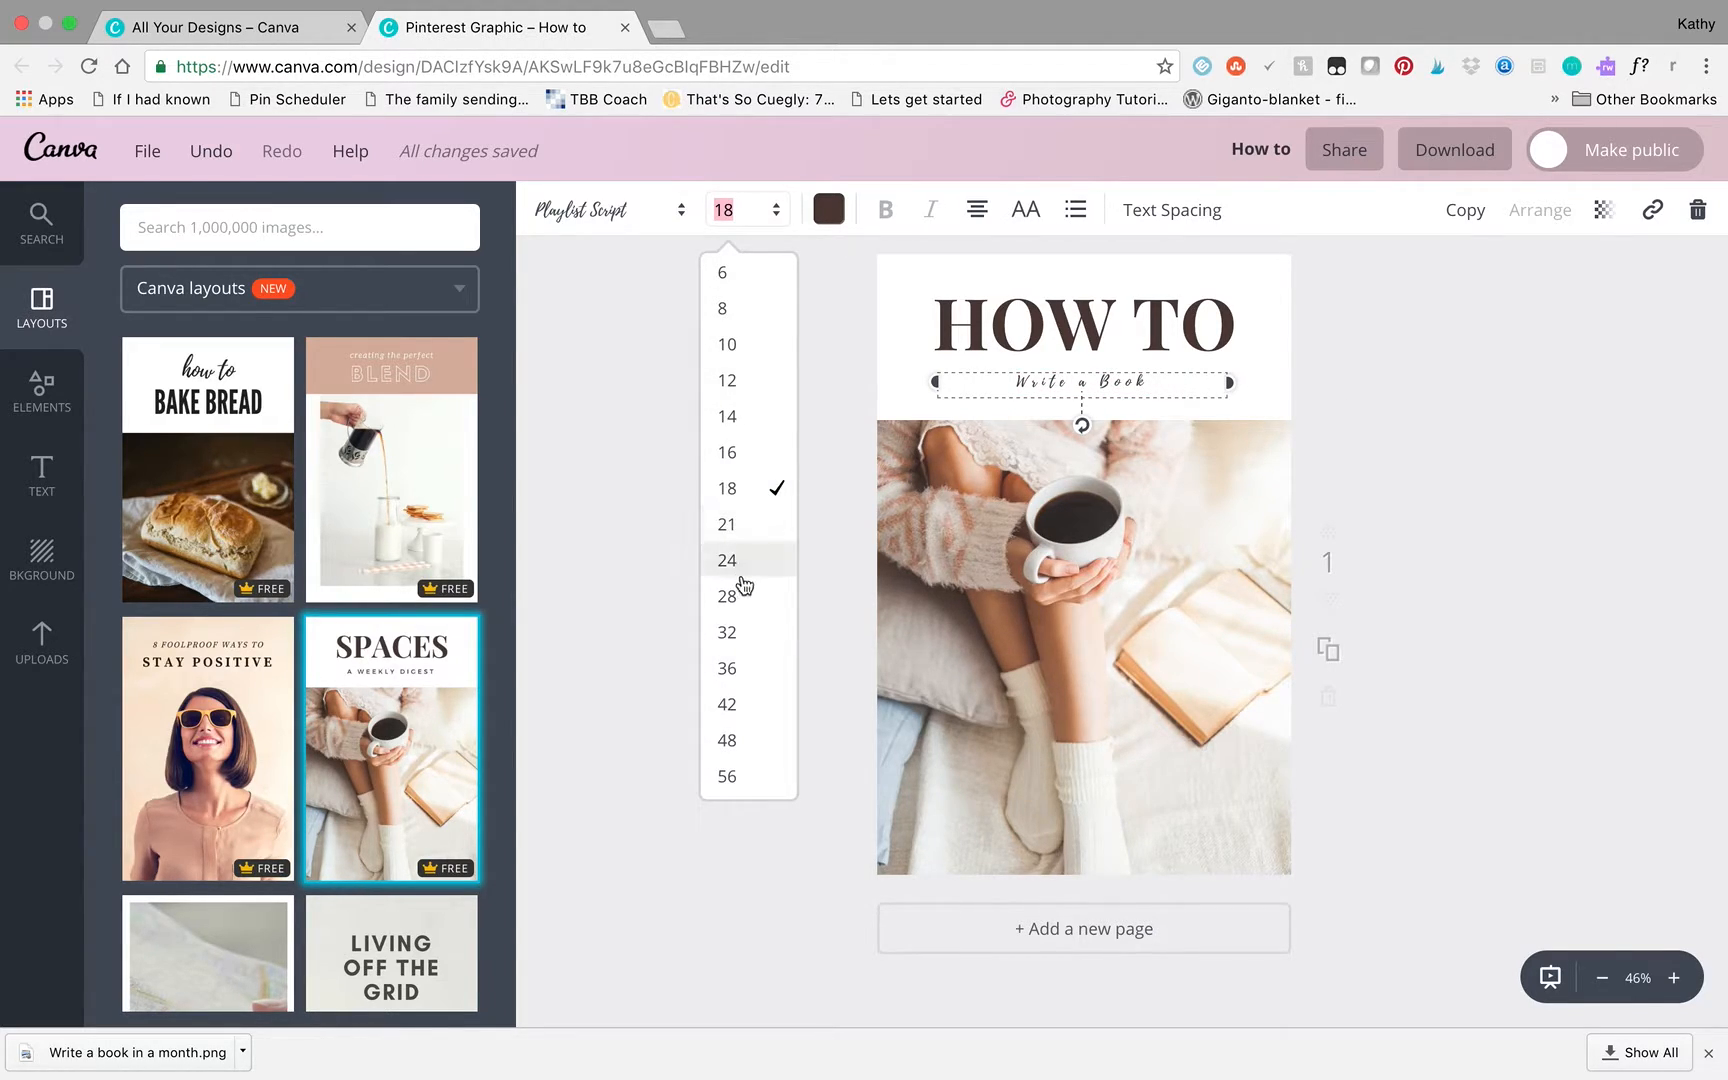
click(745, 675)
click(755, 211)
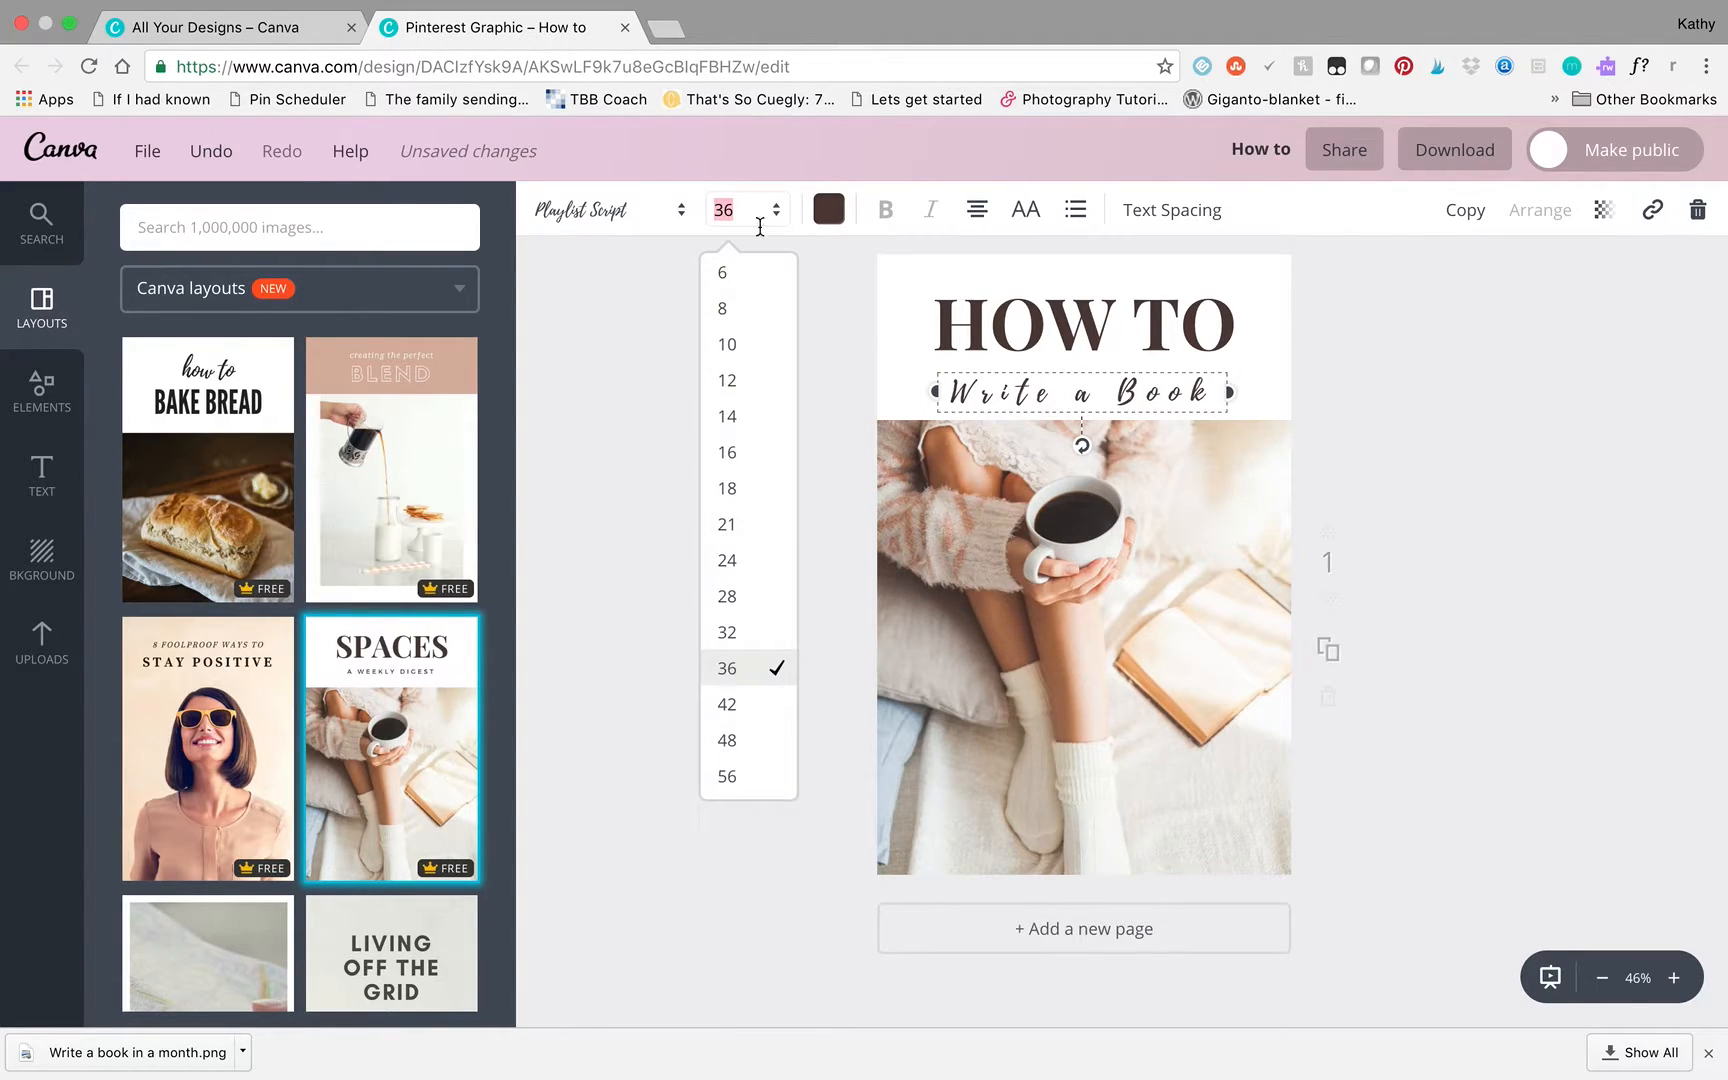
click(747, 703)
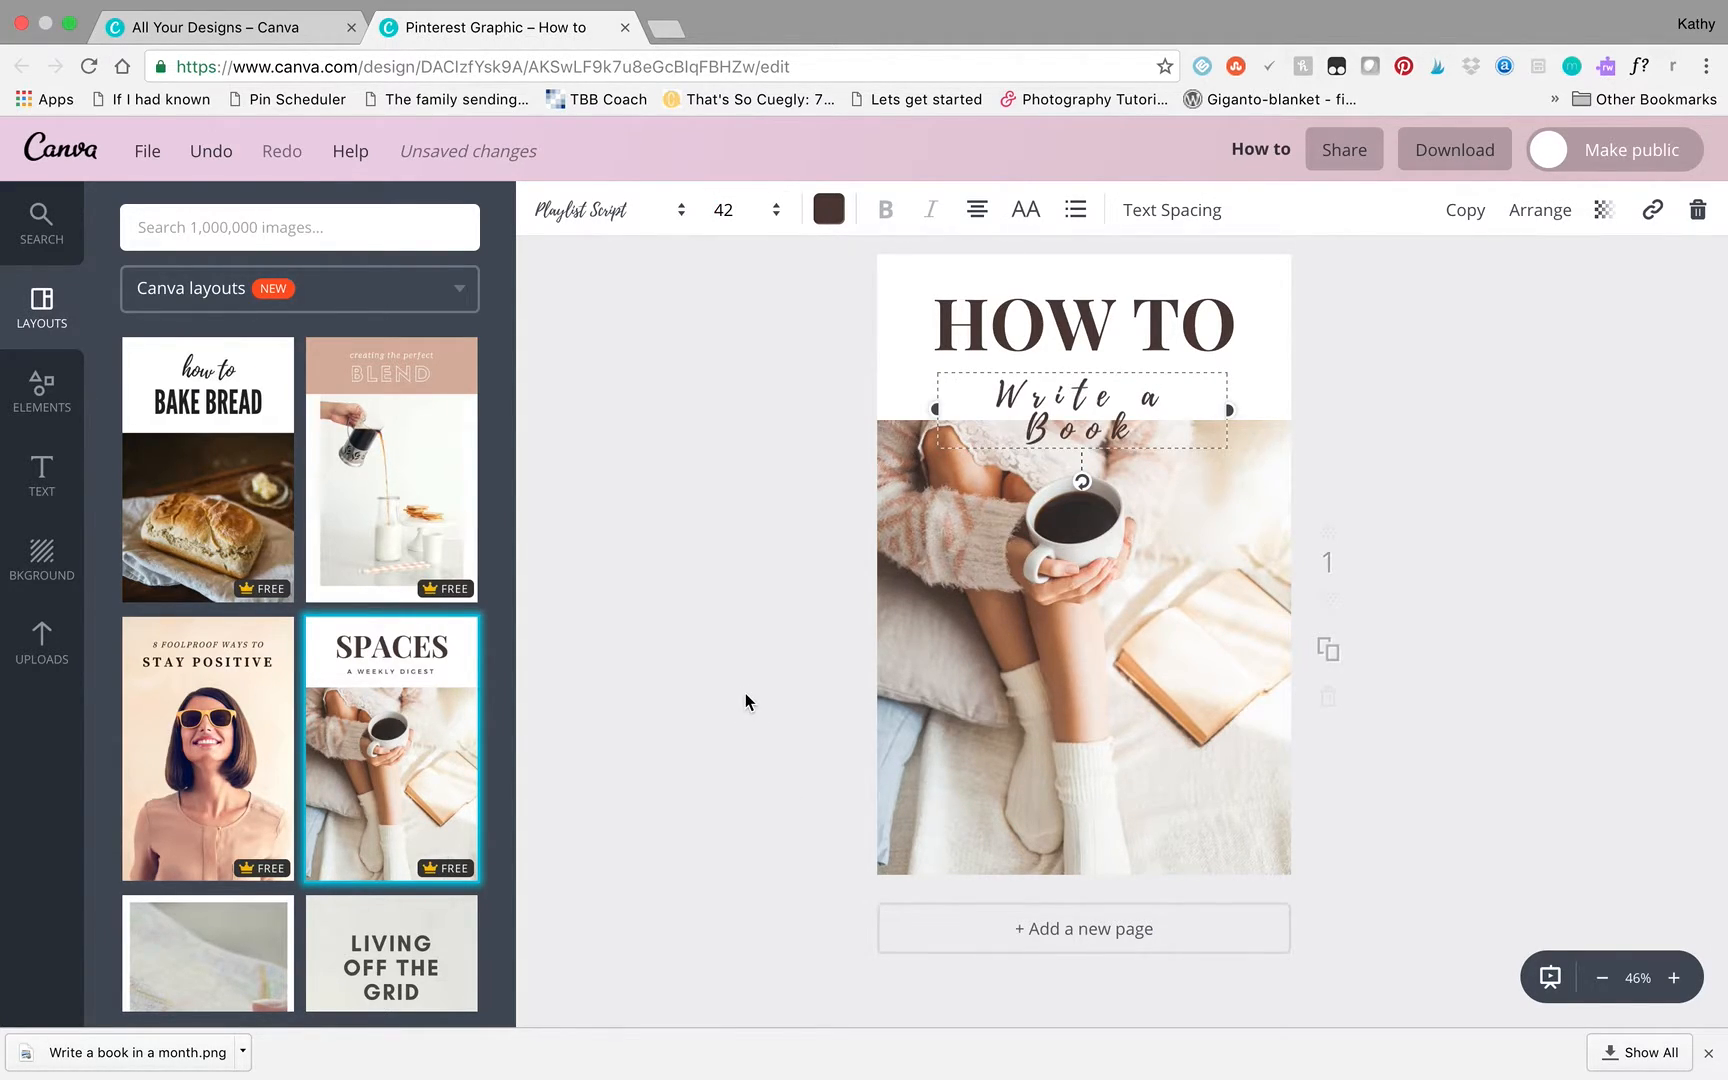
click(770, 220)
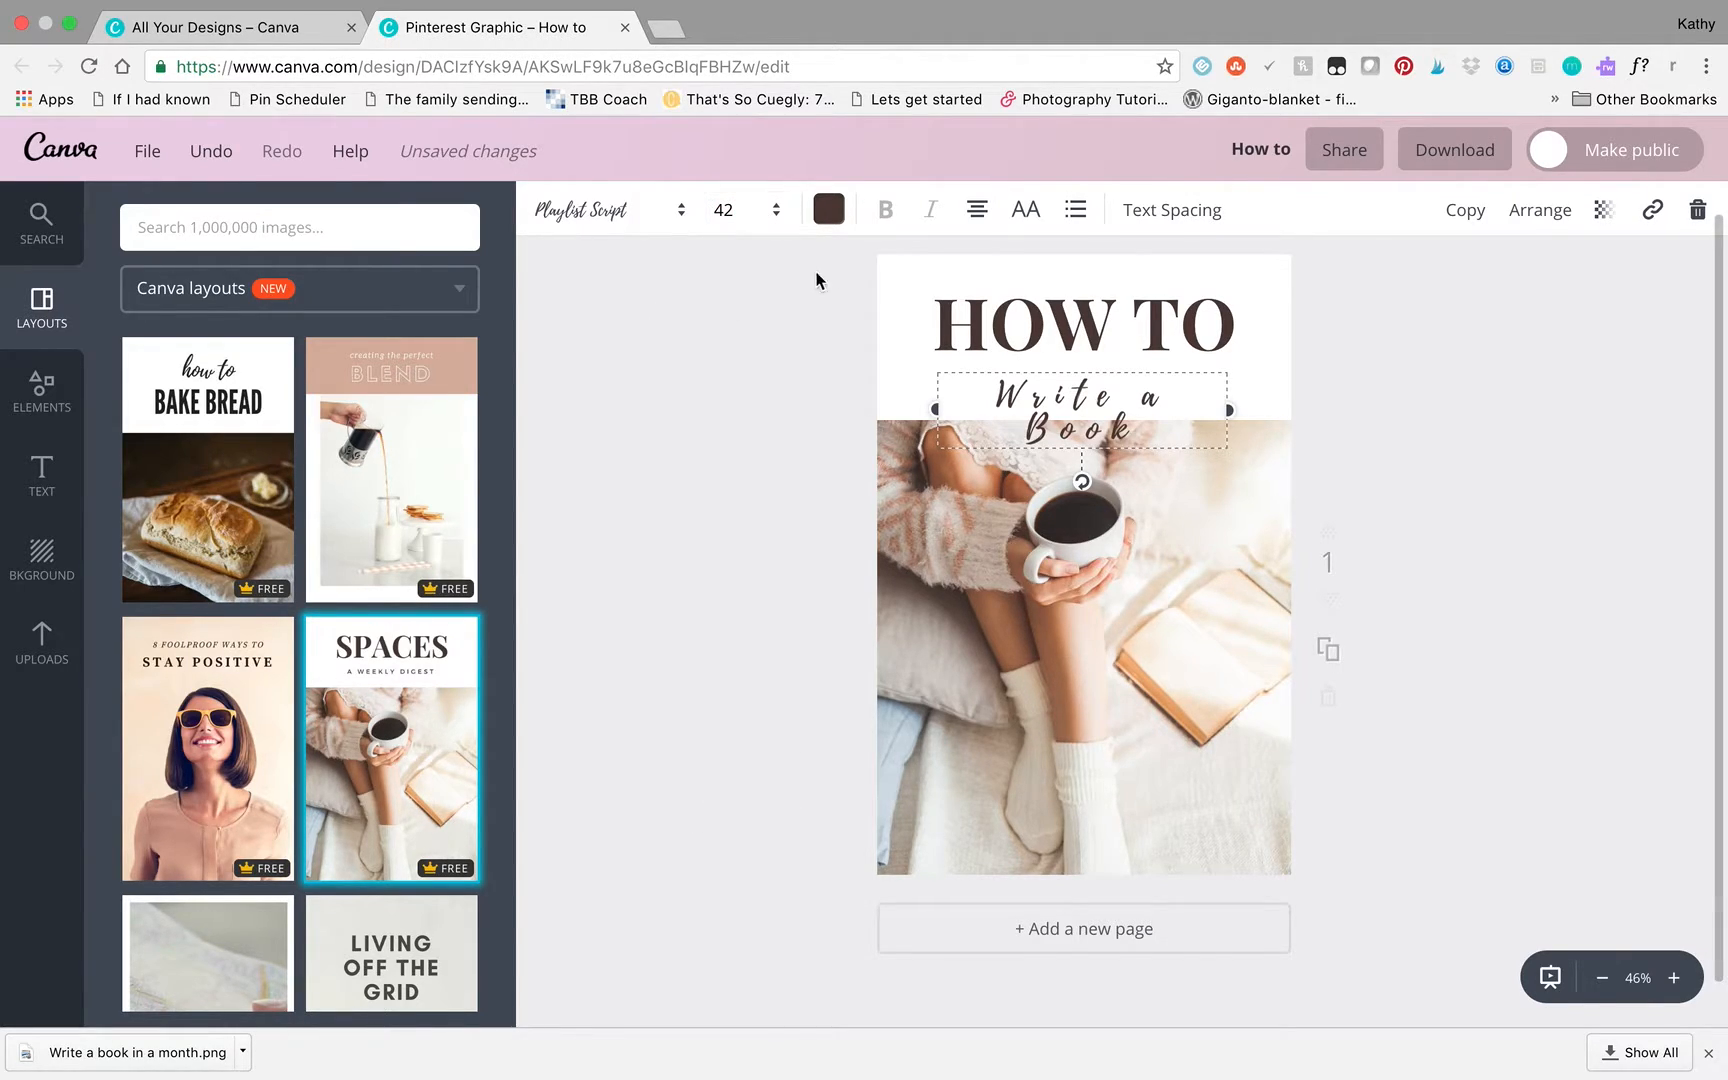
- Color the "Write a Book" subtitle pink from the default palette
click(829, 209)
click(1037, 615)
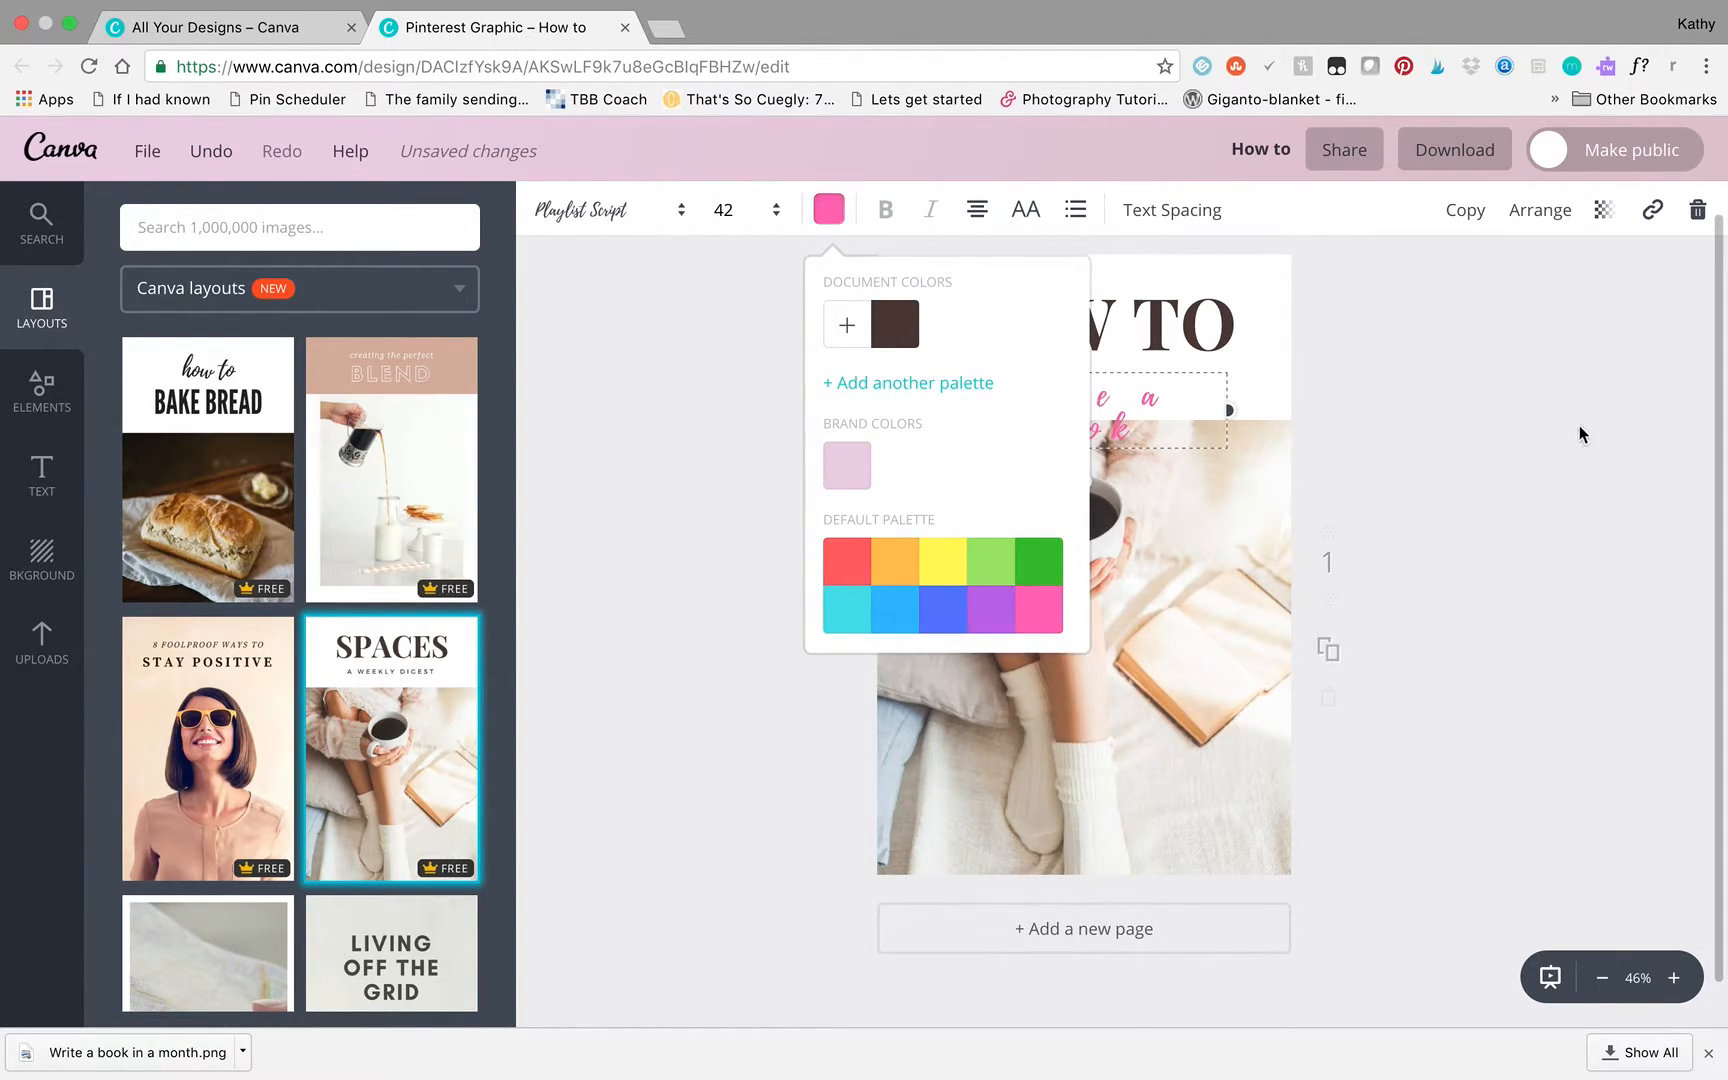
click(1160, 481)
click(1498, 348)
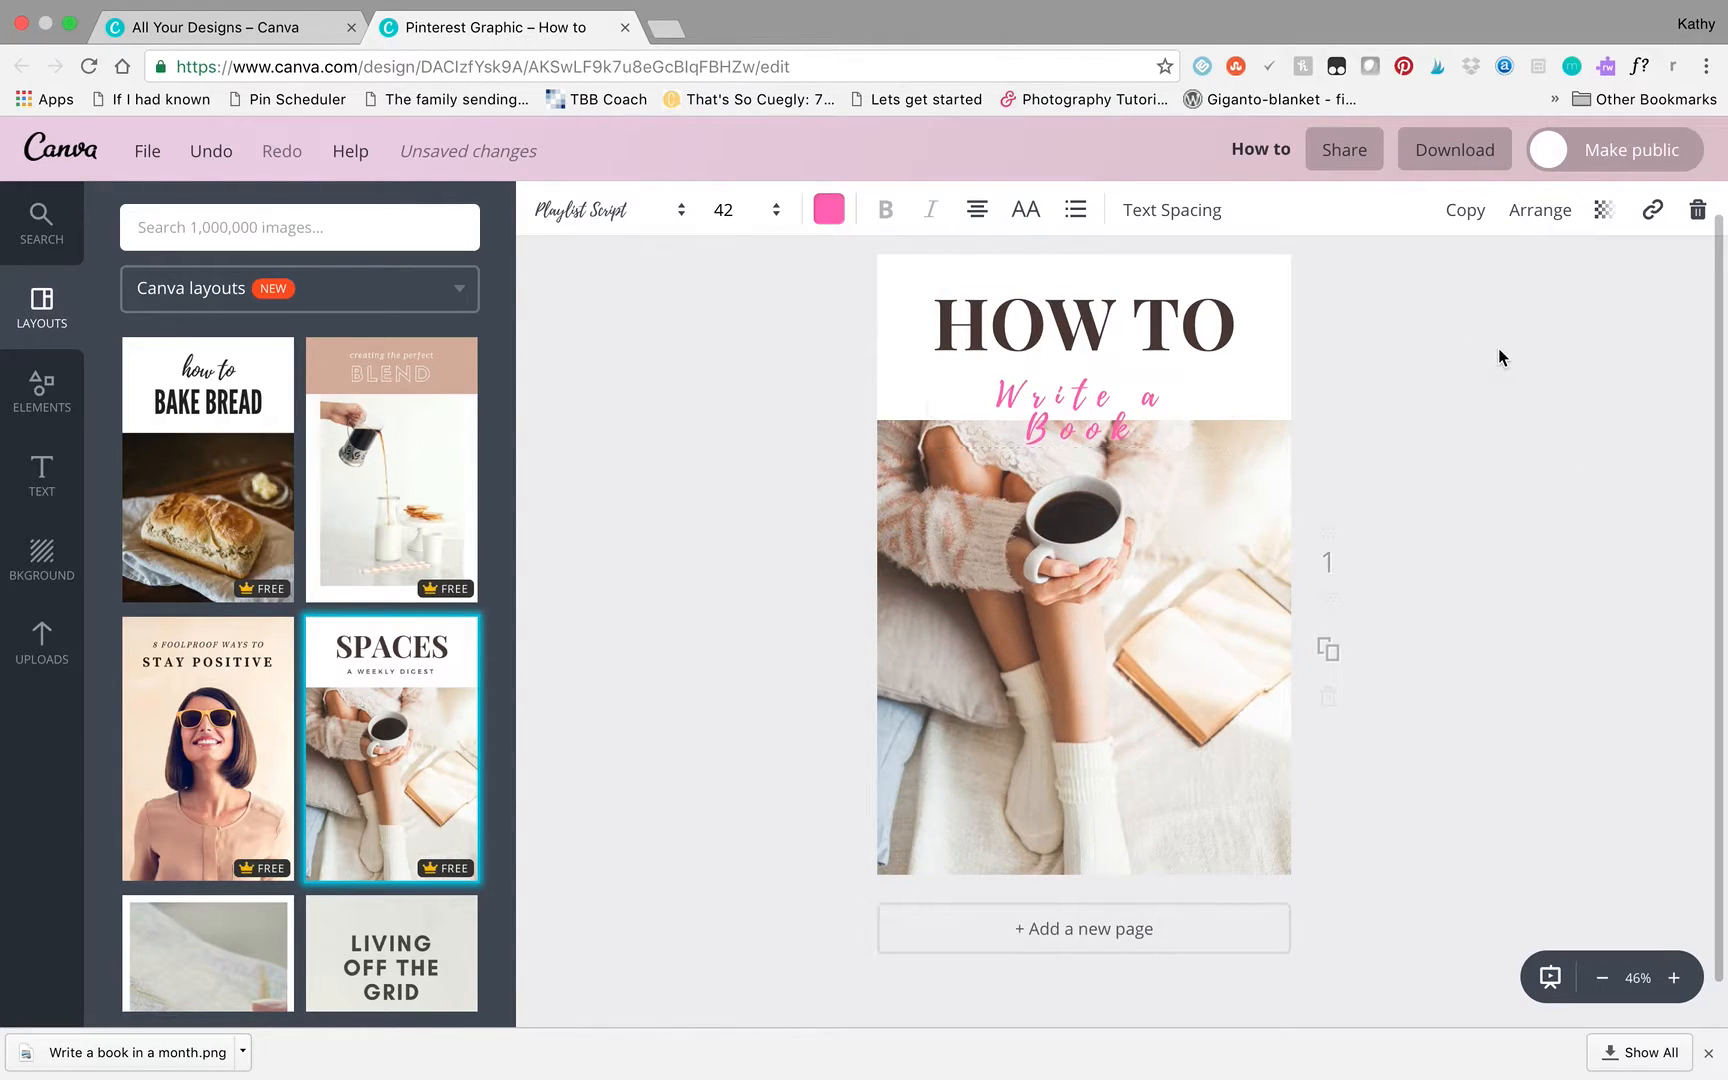
- Move the HOW TO heading and the "Write a Book" subtitle up so both fit in the white area above the photo
drag(1131, 319, 1133, 296)
drag(1106, 412, 1106, 384)
drag(1142, 292, 1142, 307)
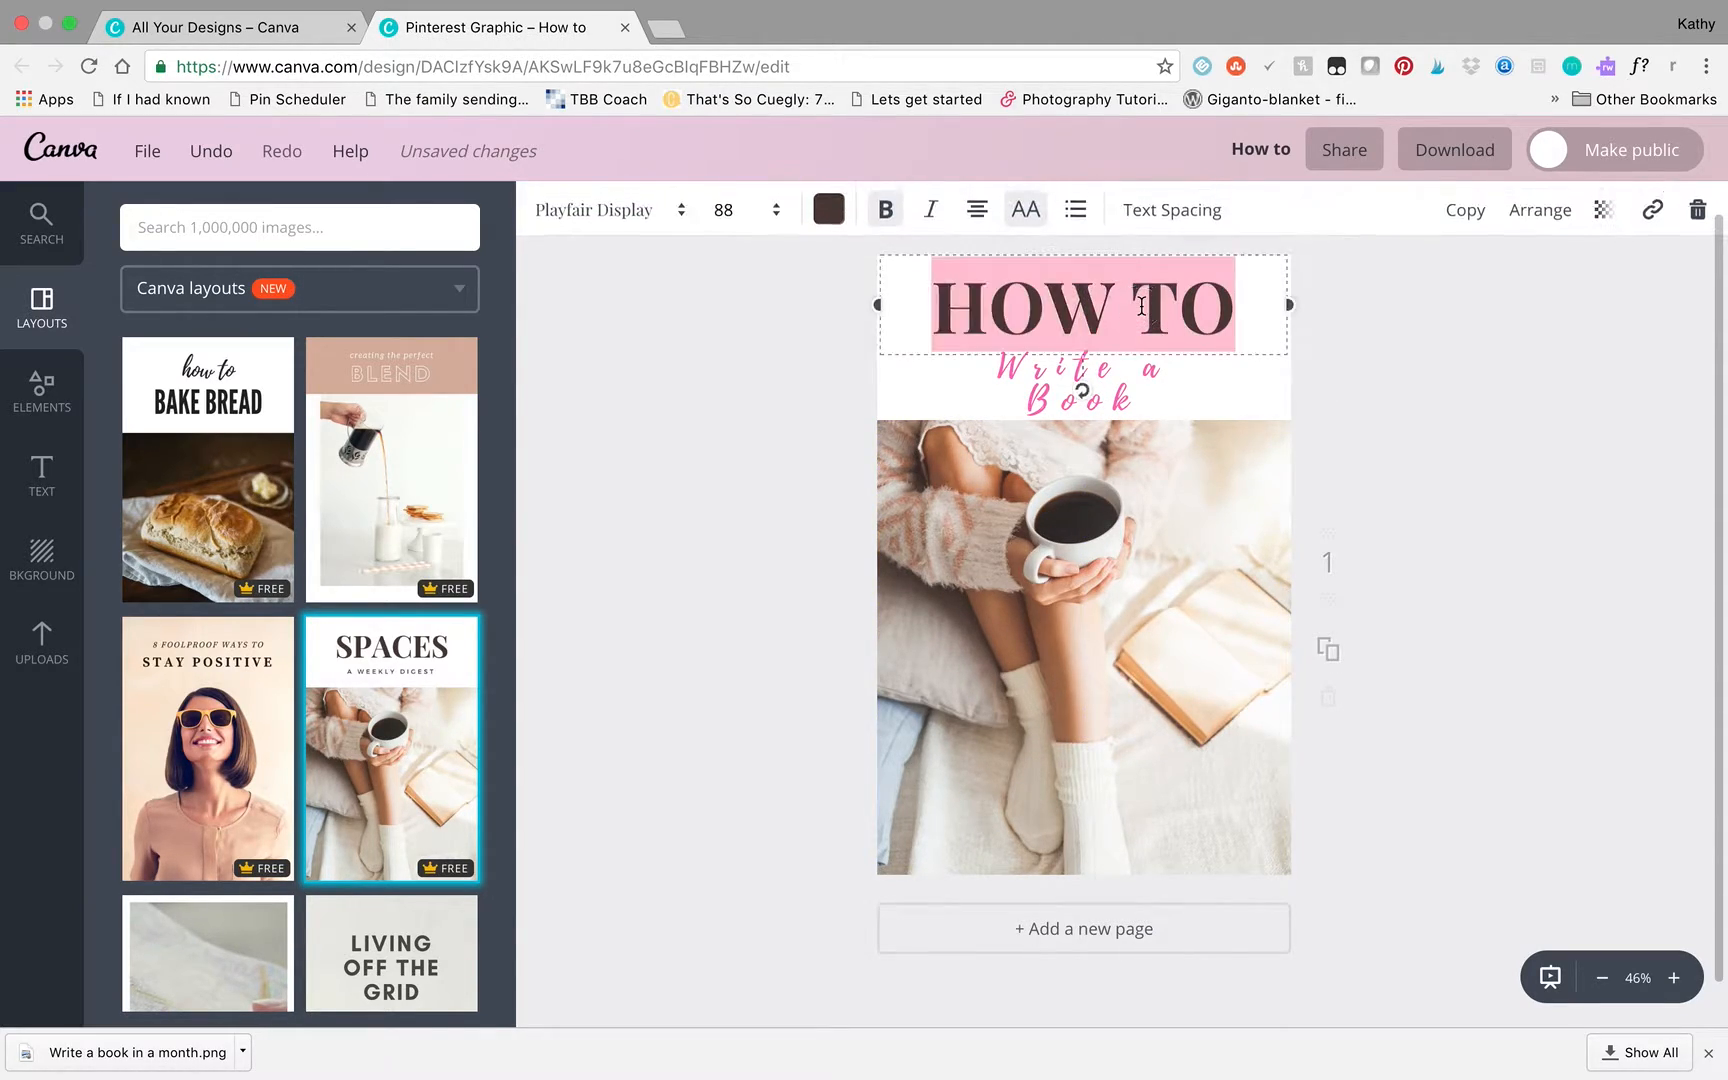
- Try the Merriweather font on the HOW TO heading
click(664, 220)
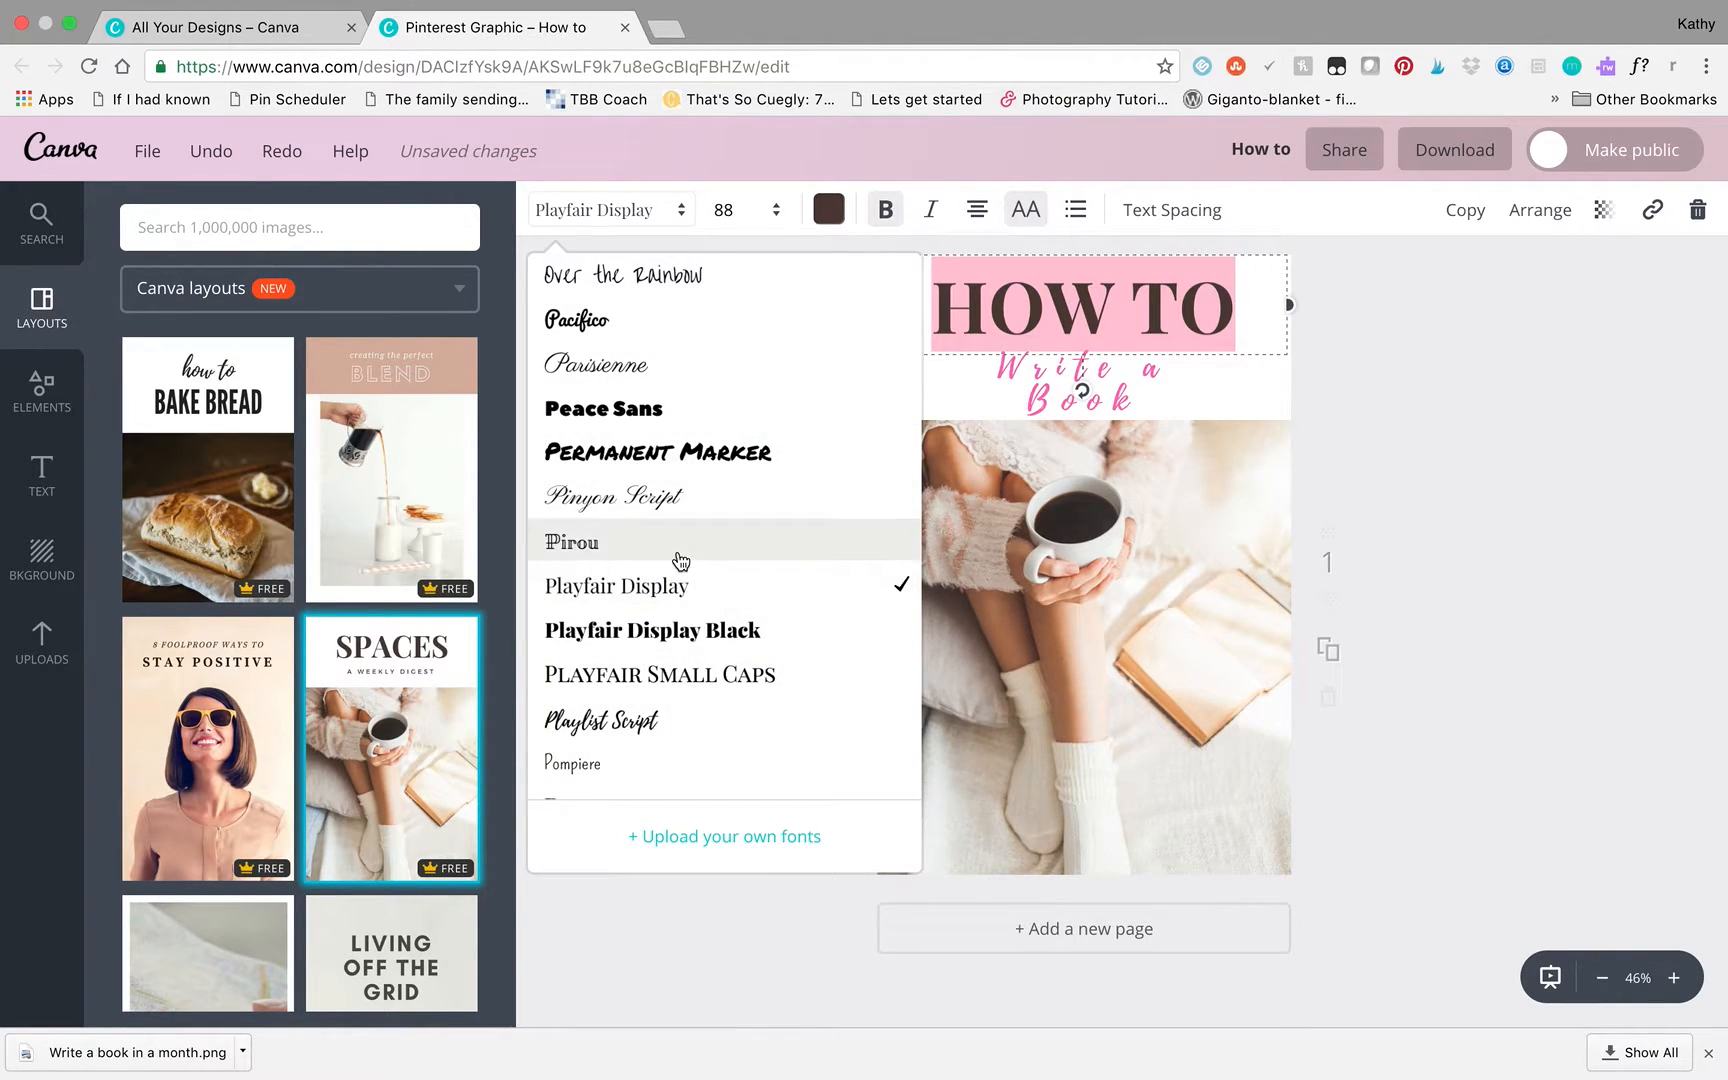
scroll(680, 560, up, 10)
scroll(680, 560, down, 3)
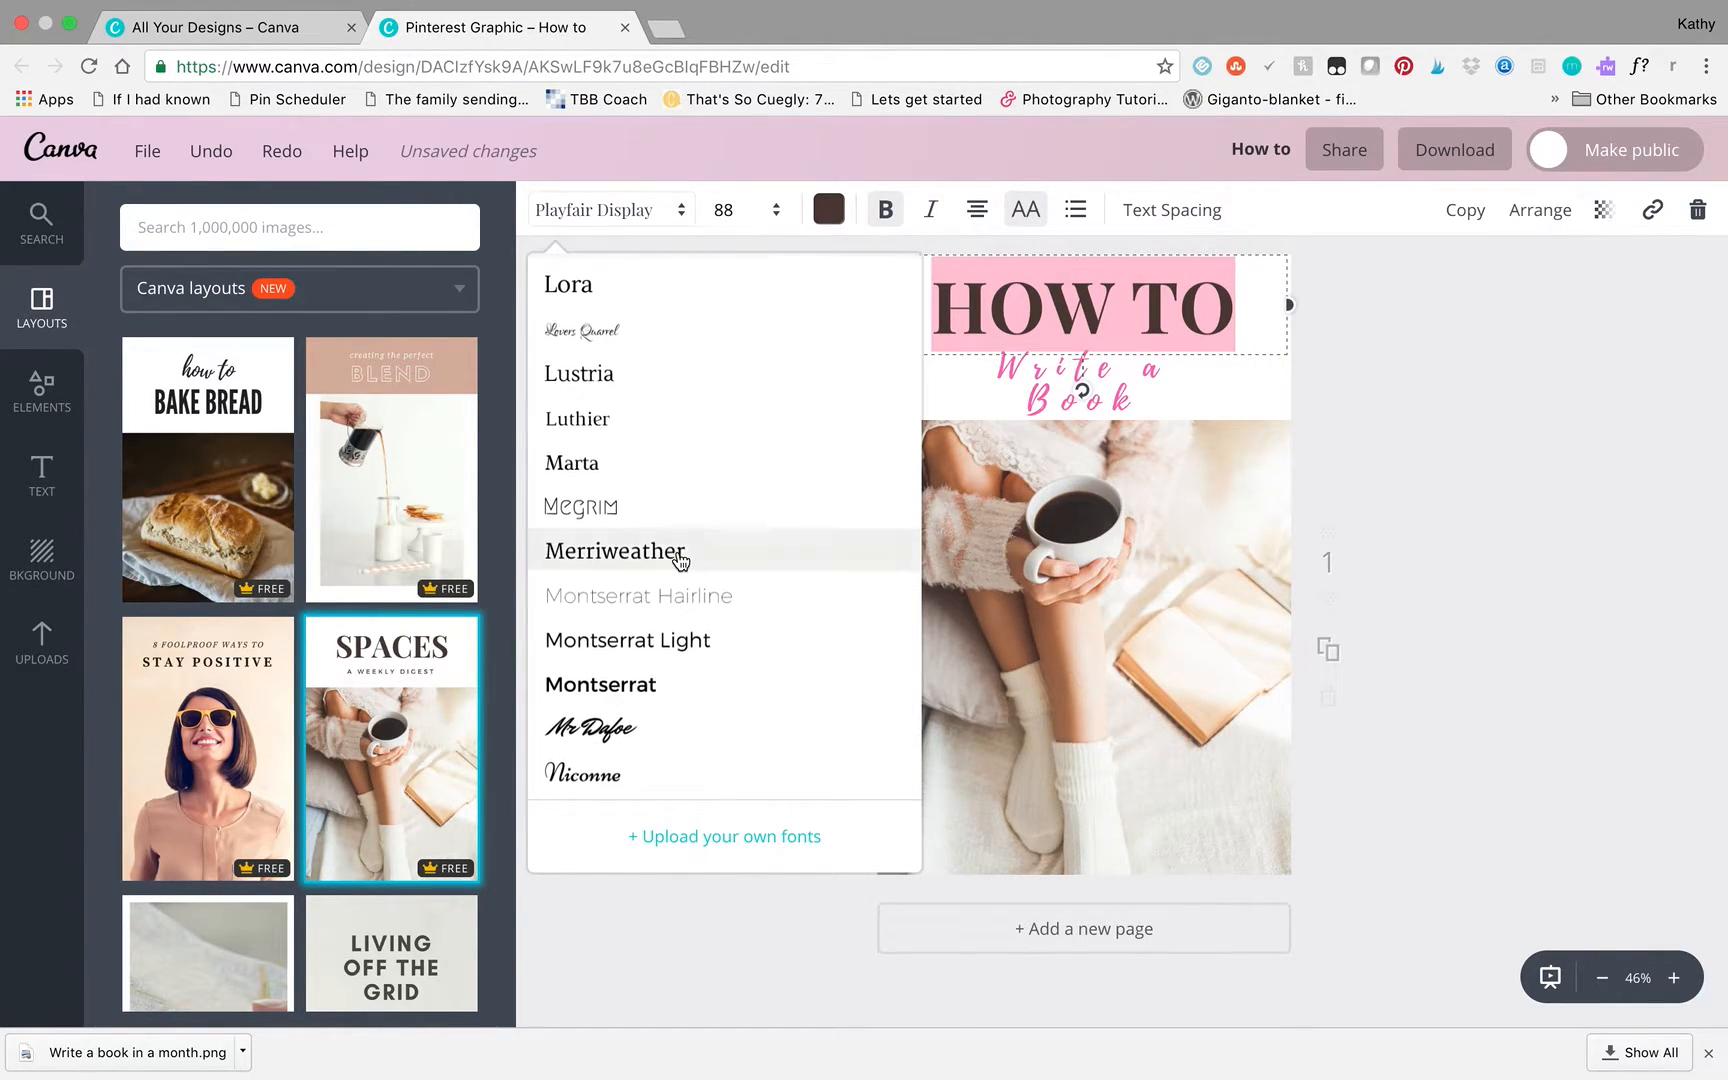
click(667, 551)
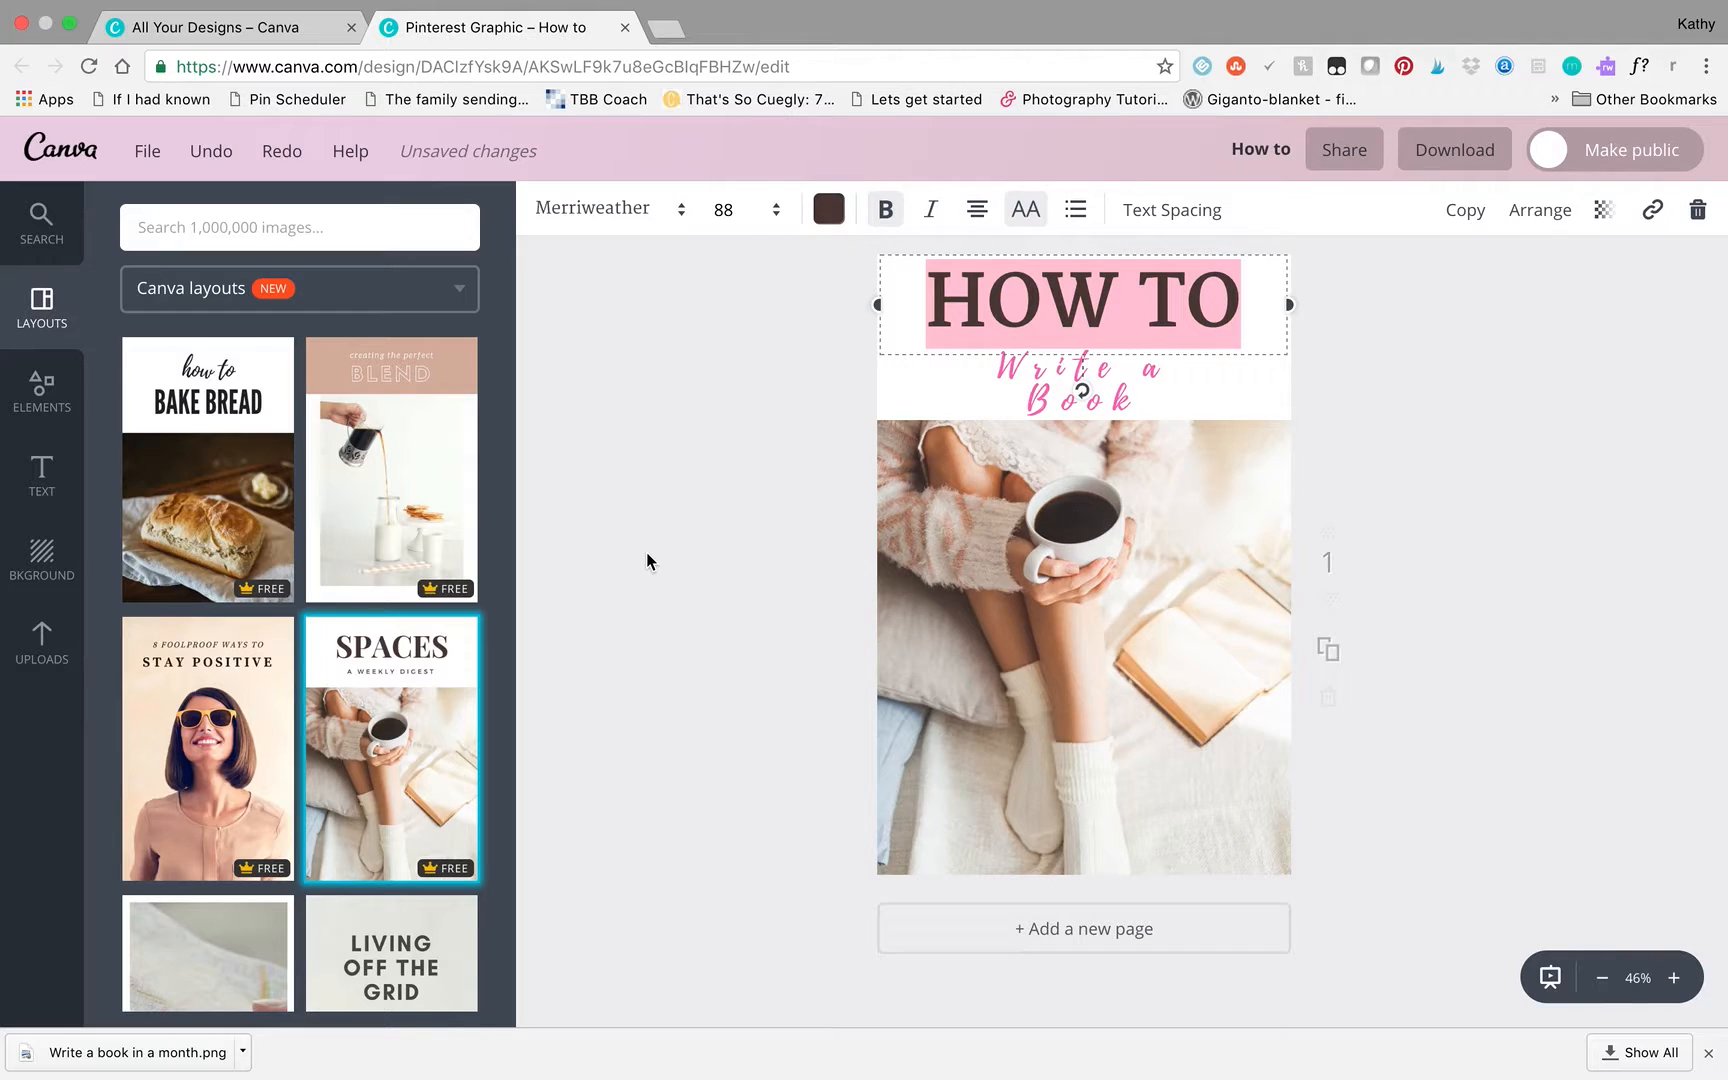
- Set the HOW TO heading's font to Lato and shift the heading slightly down toward the subtitle
click(672, 220)
scroll(648, 559, up, 3)
scroll(645, 558, up, 5)
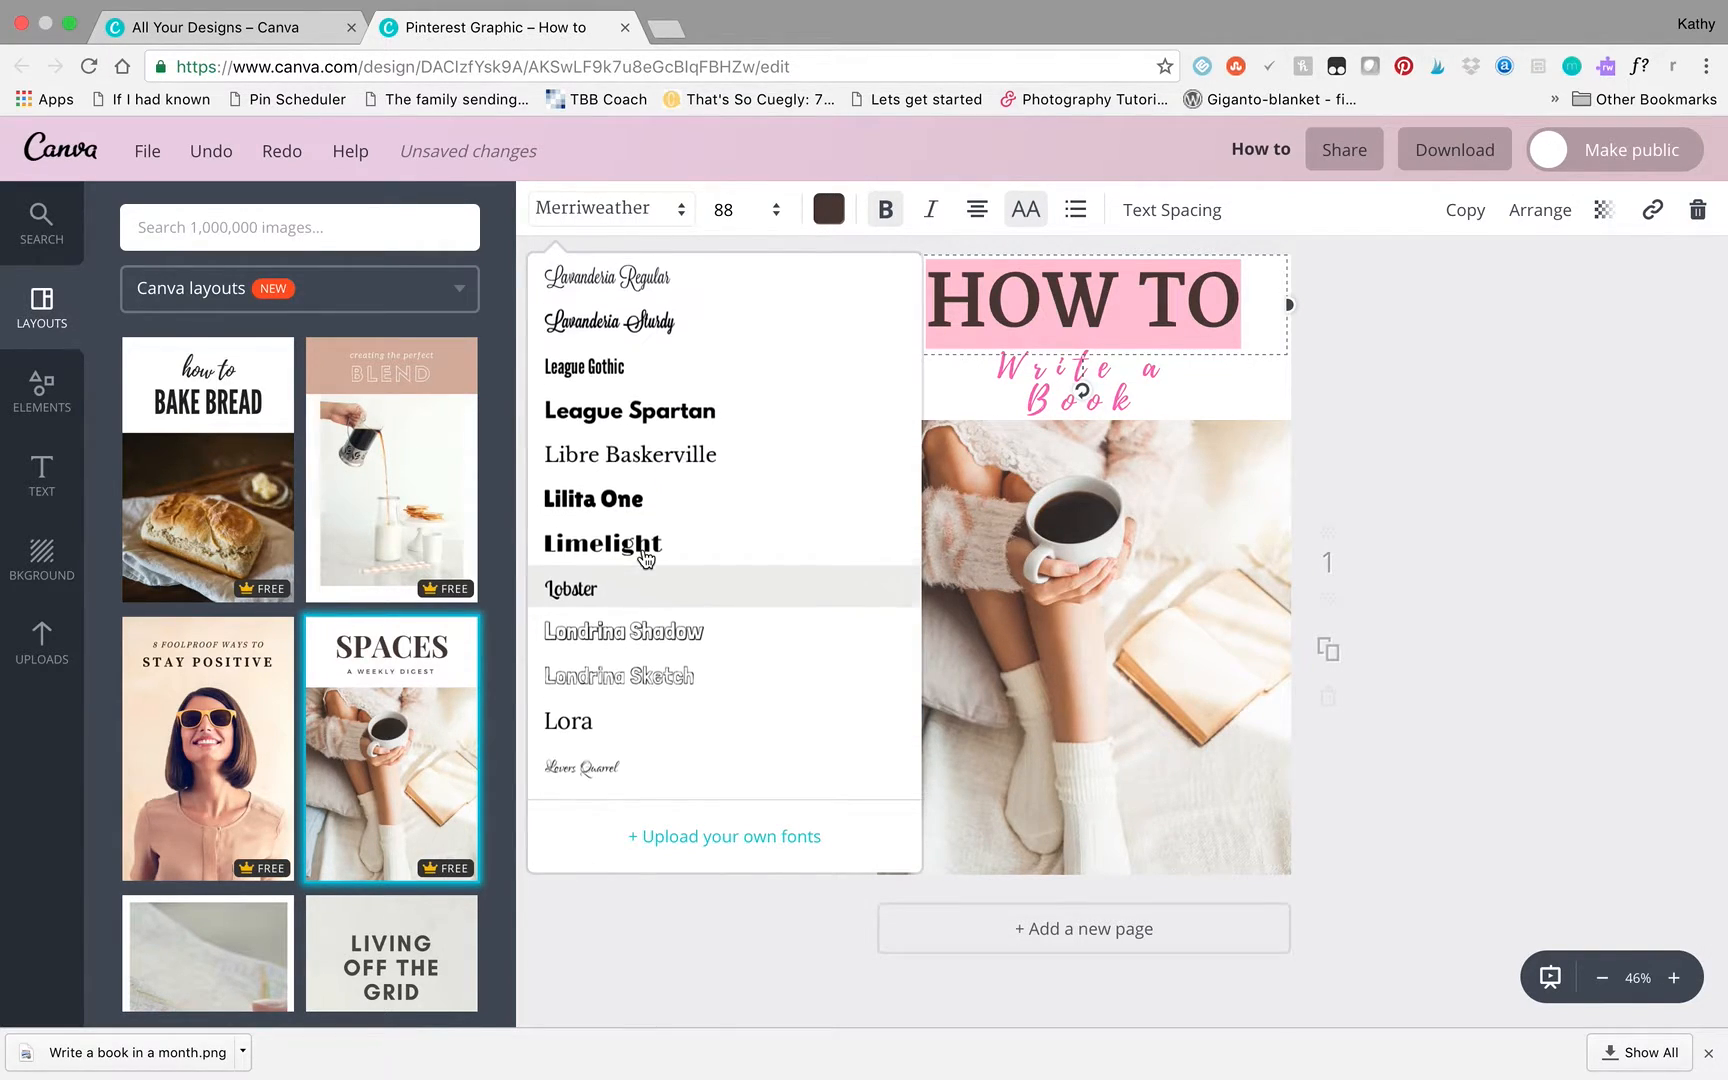
scroll(645, 558, up, 2)
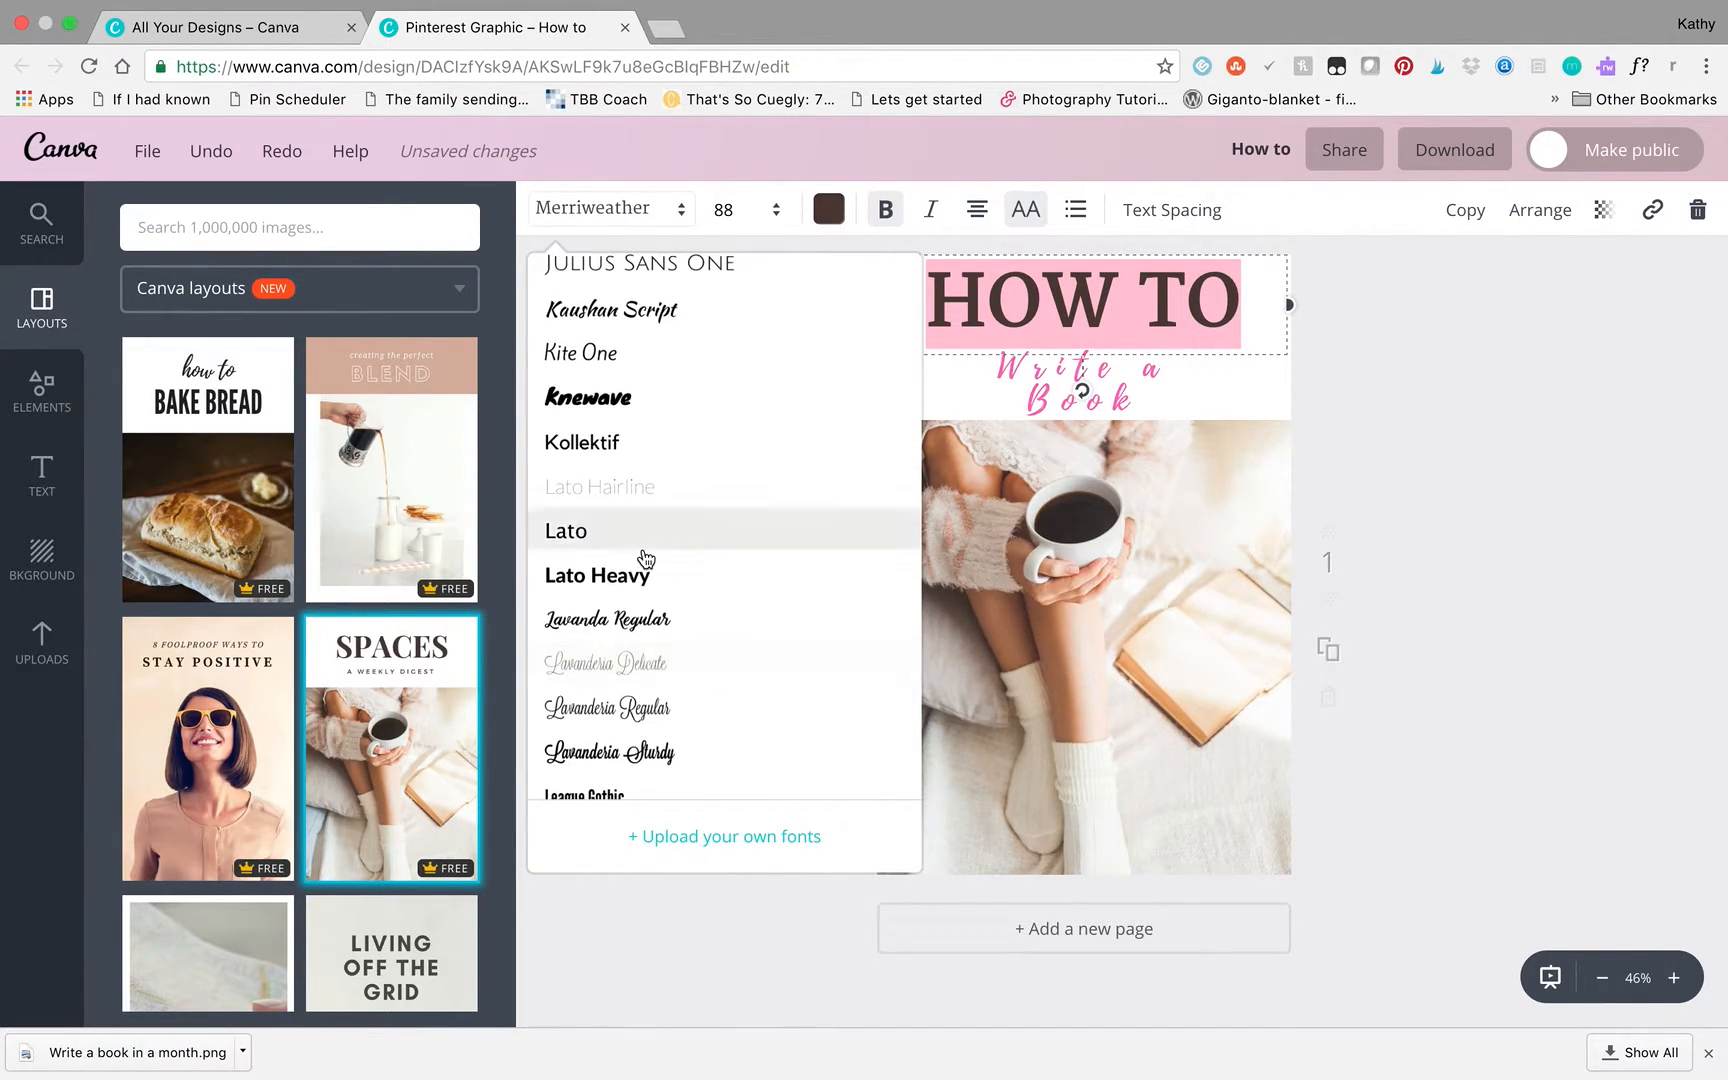
click(584, 538)
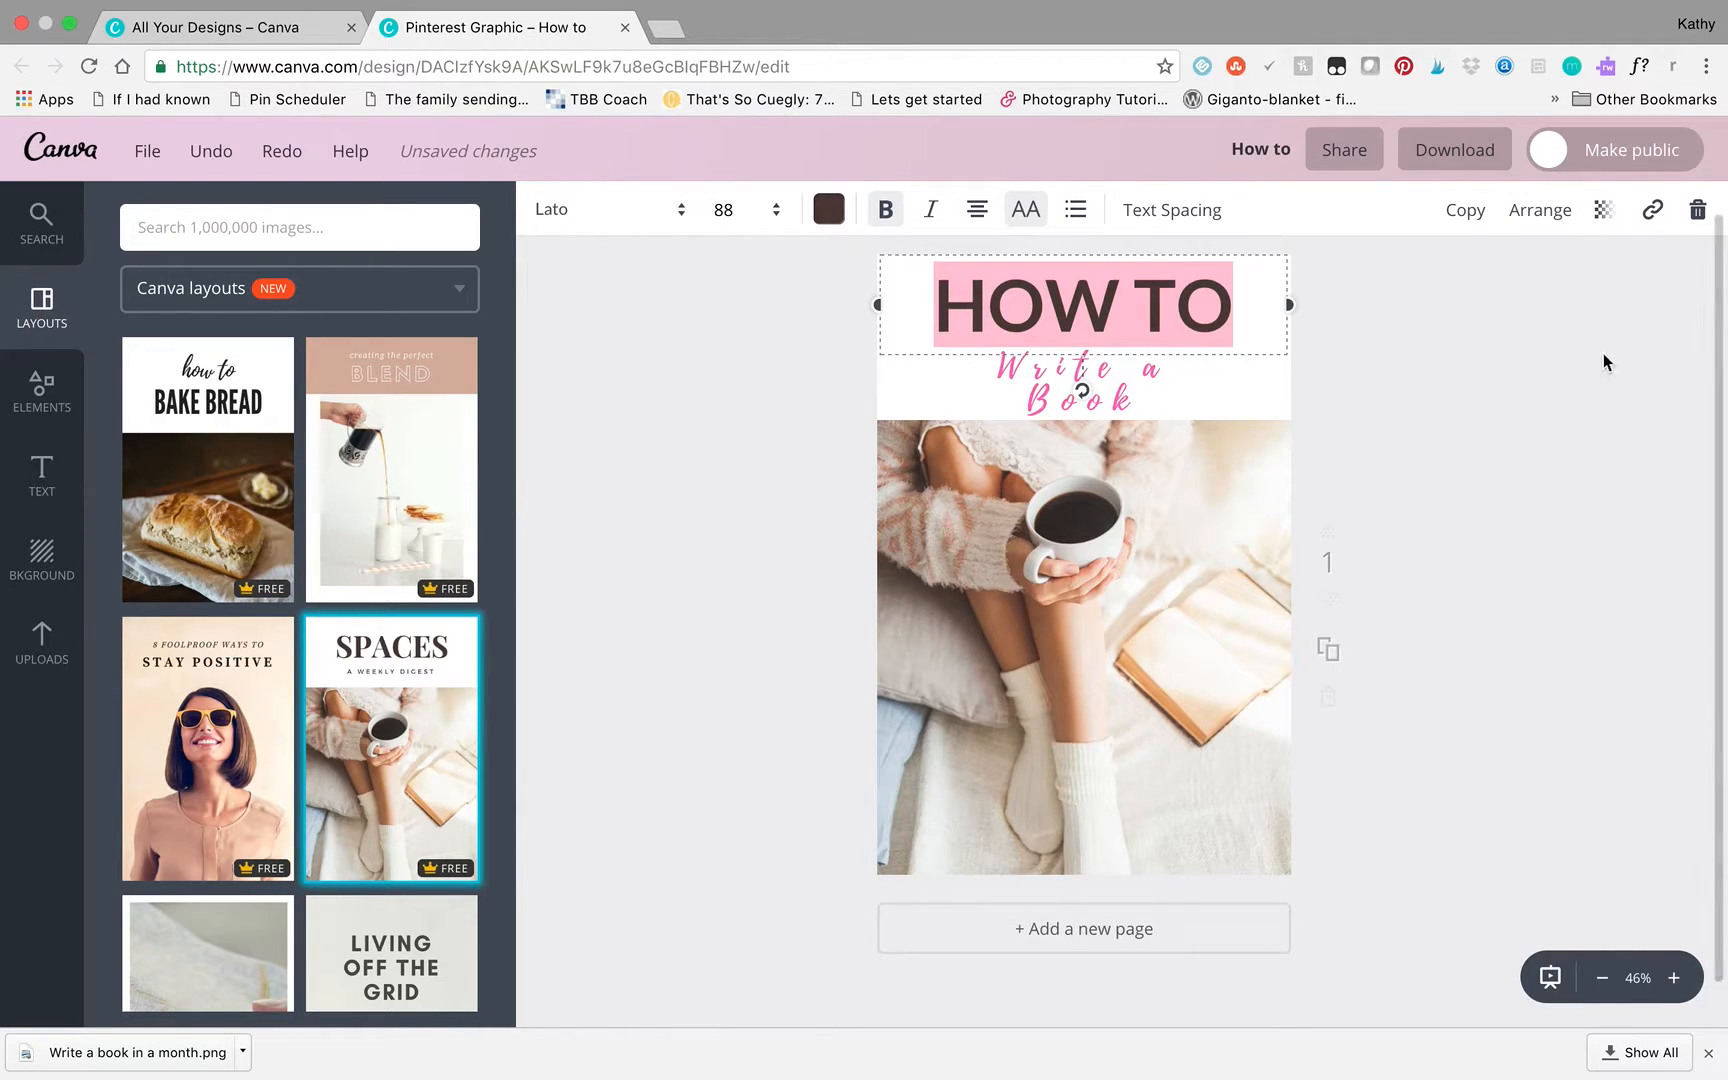
click(1601, 397)
drag(1183, 307, 1183, 320)
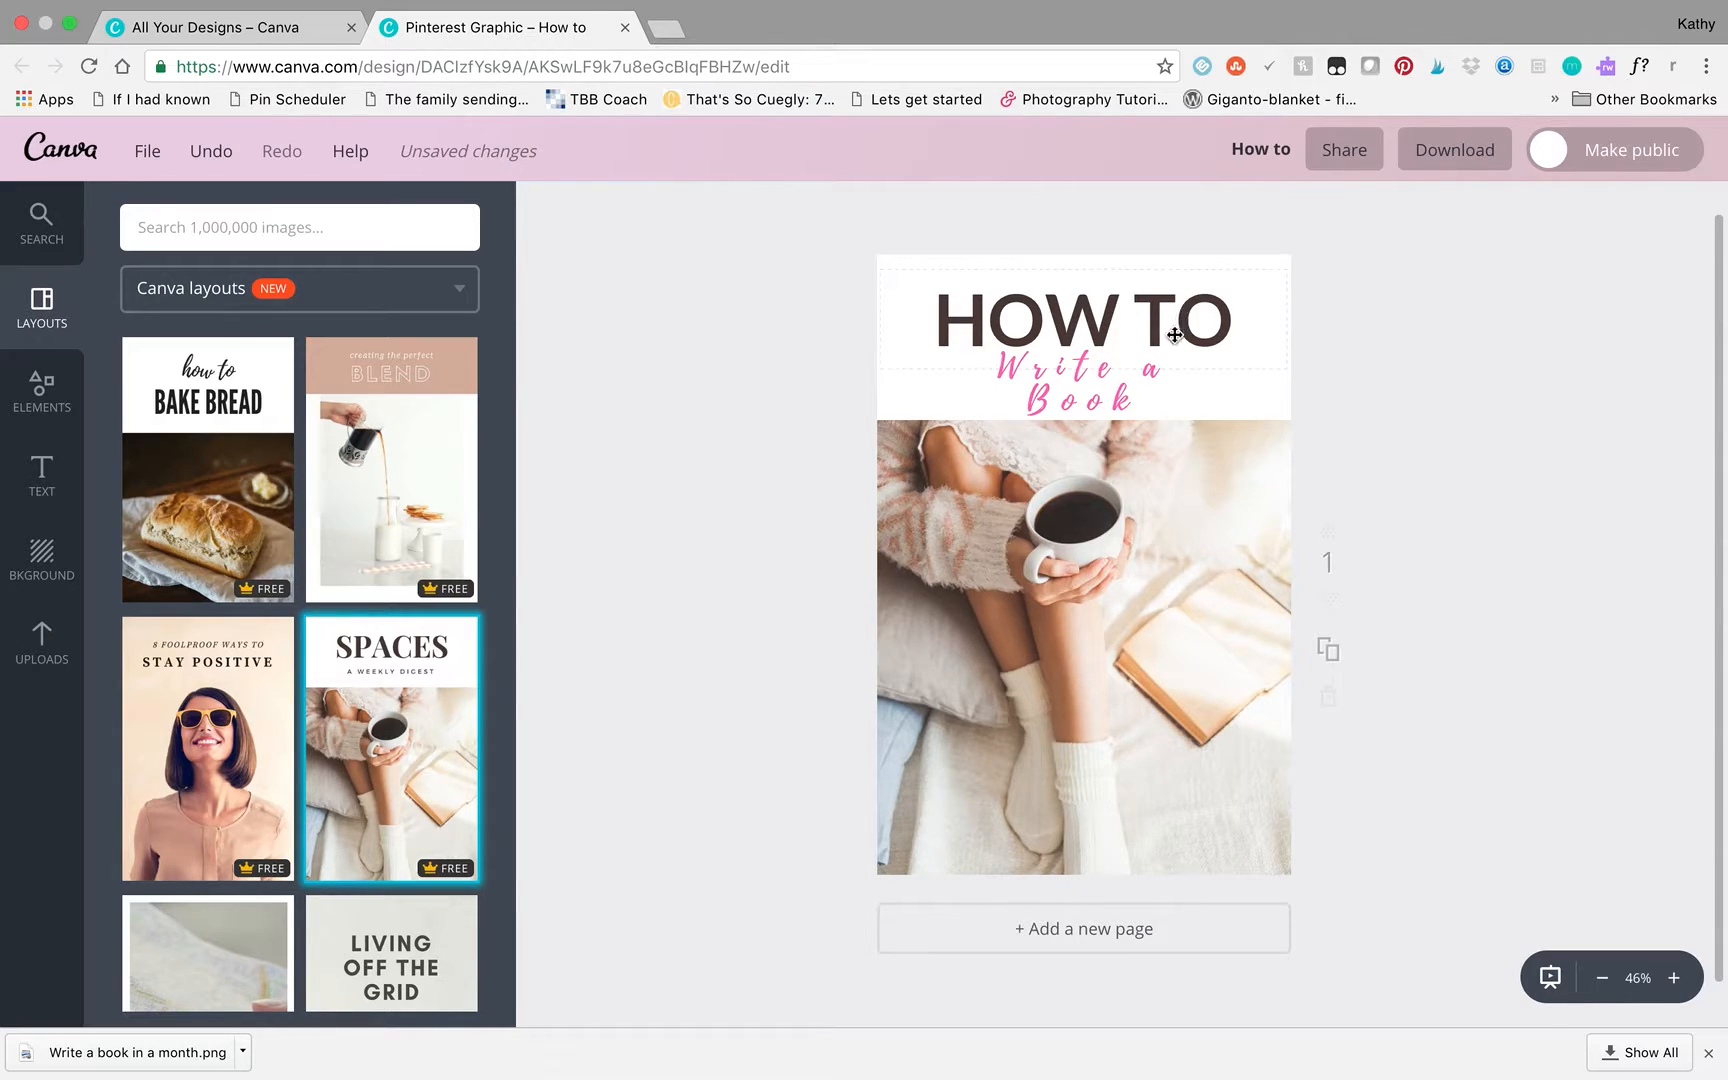
- Reduce the "Write a Book" subtitle's letter spacing to 40 so the text fits on one line
click(1105, 403)
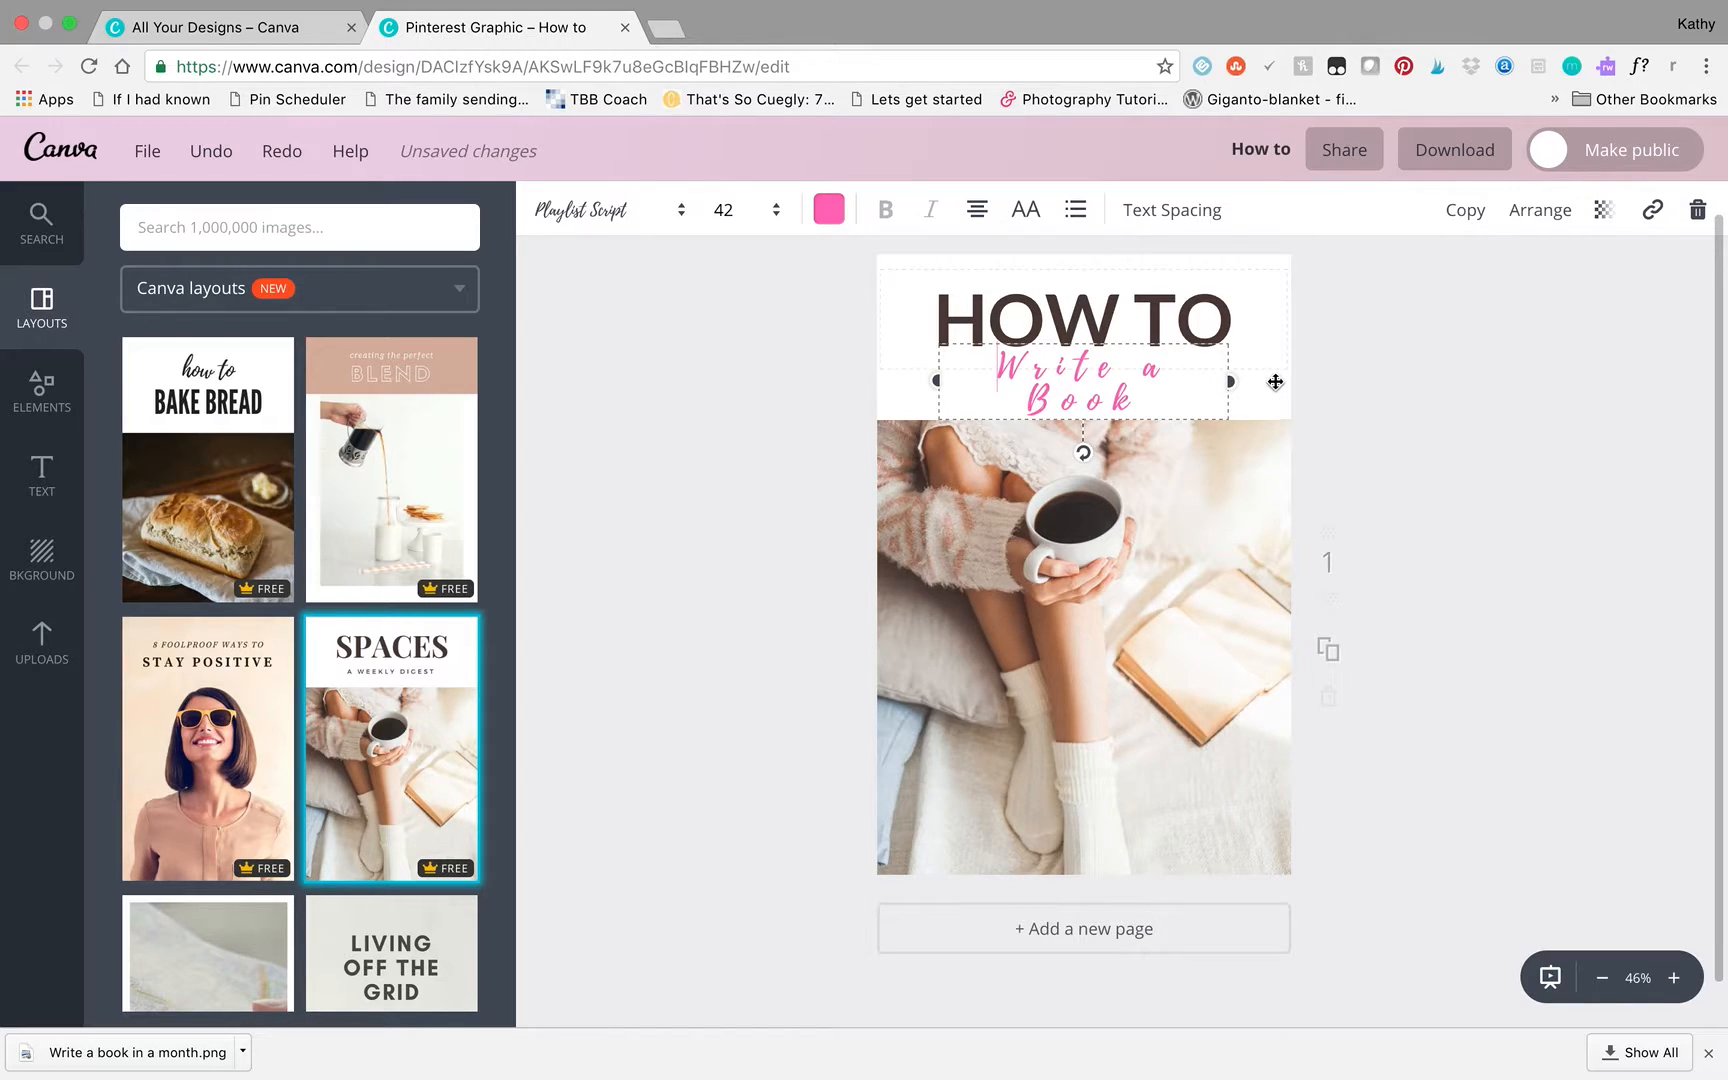
click(1144, 211)
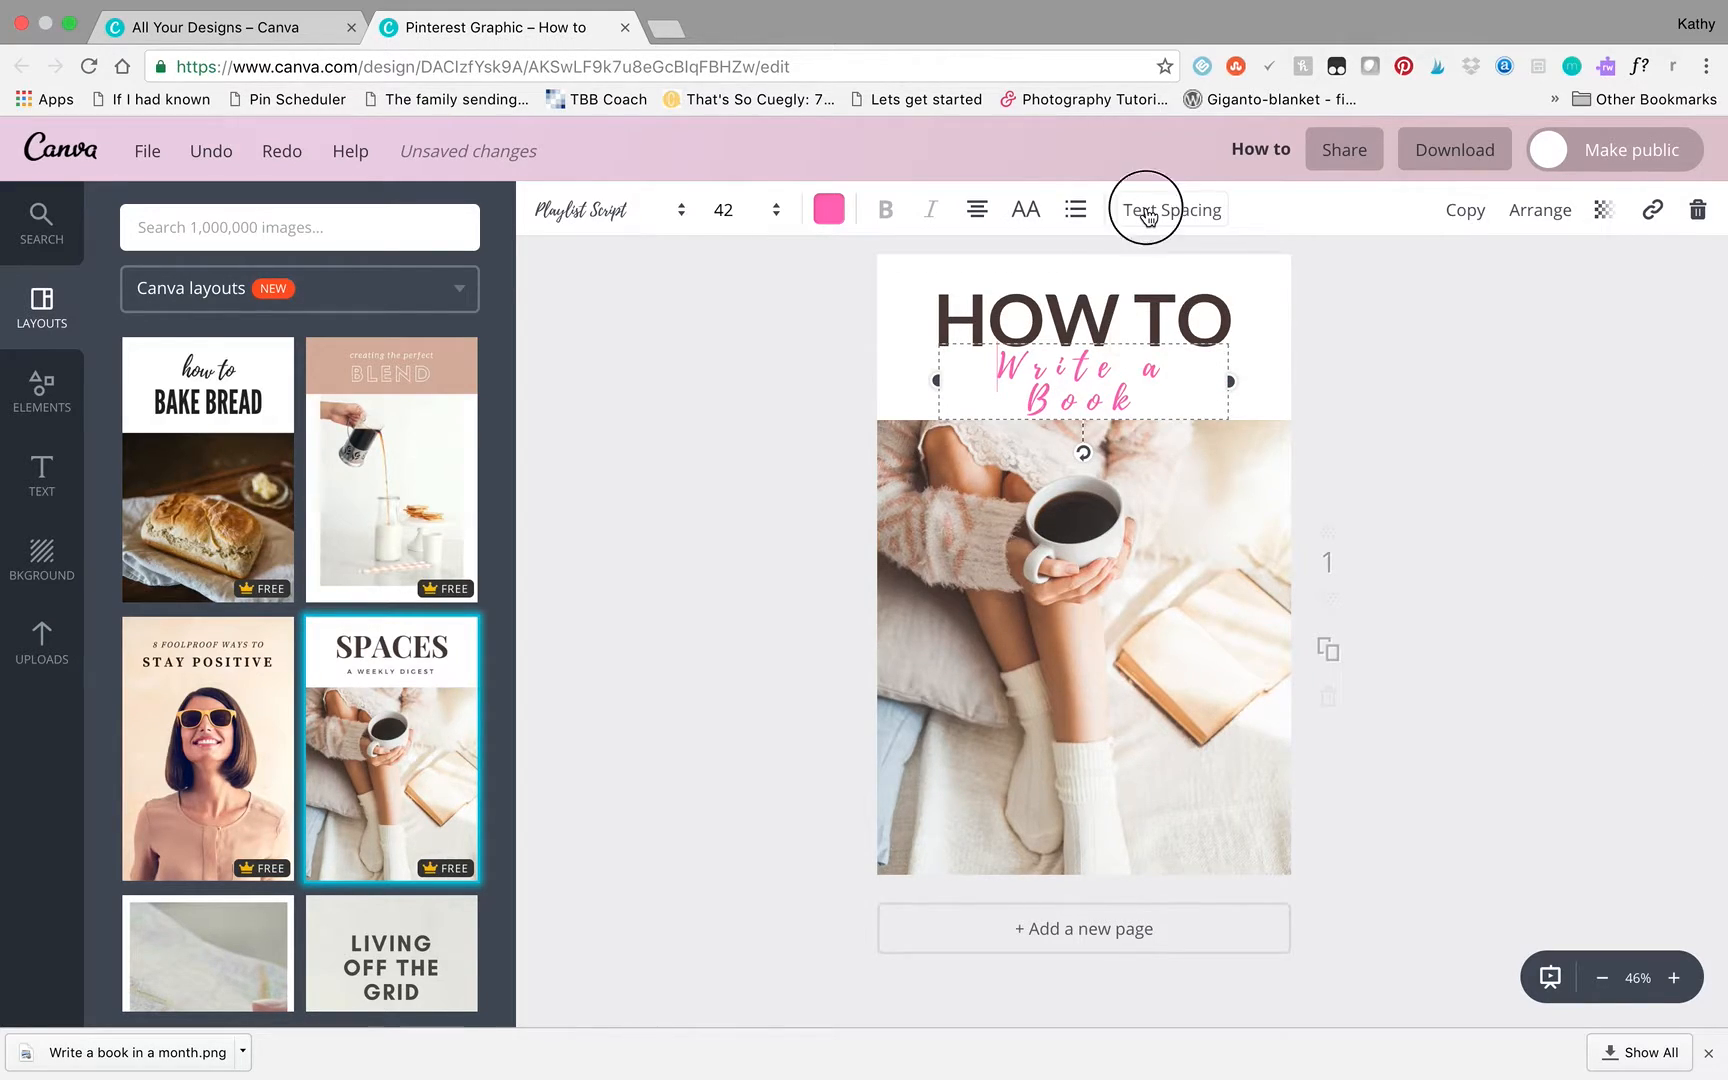
drag(1350, 290, 1273, 330)
click(1403, 379)
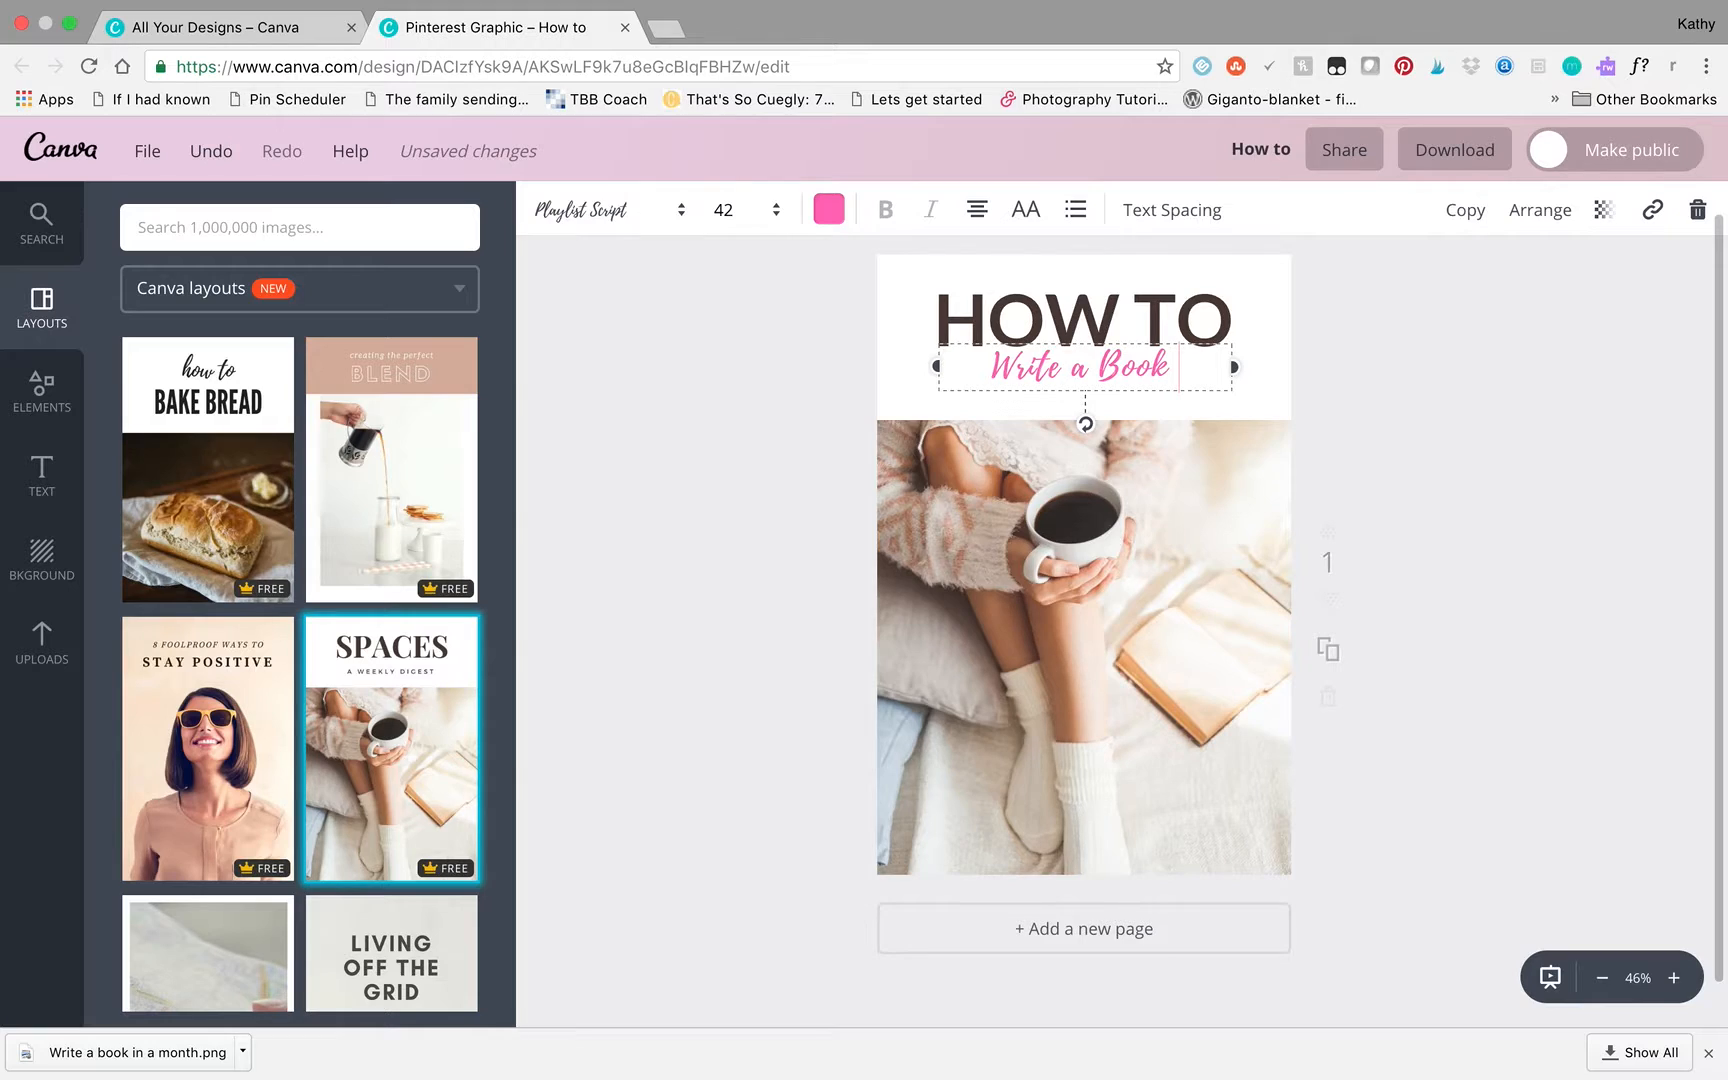
- Append "this is what I'm talking about" to the subtitle and set its line height to 0.78
text(this)
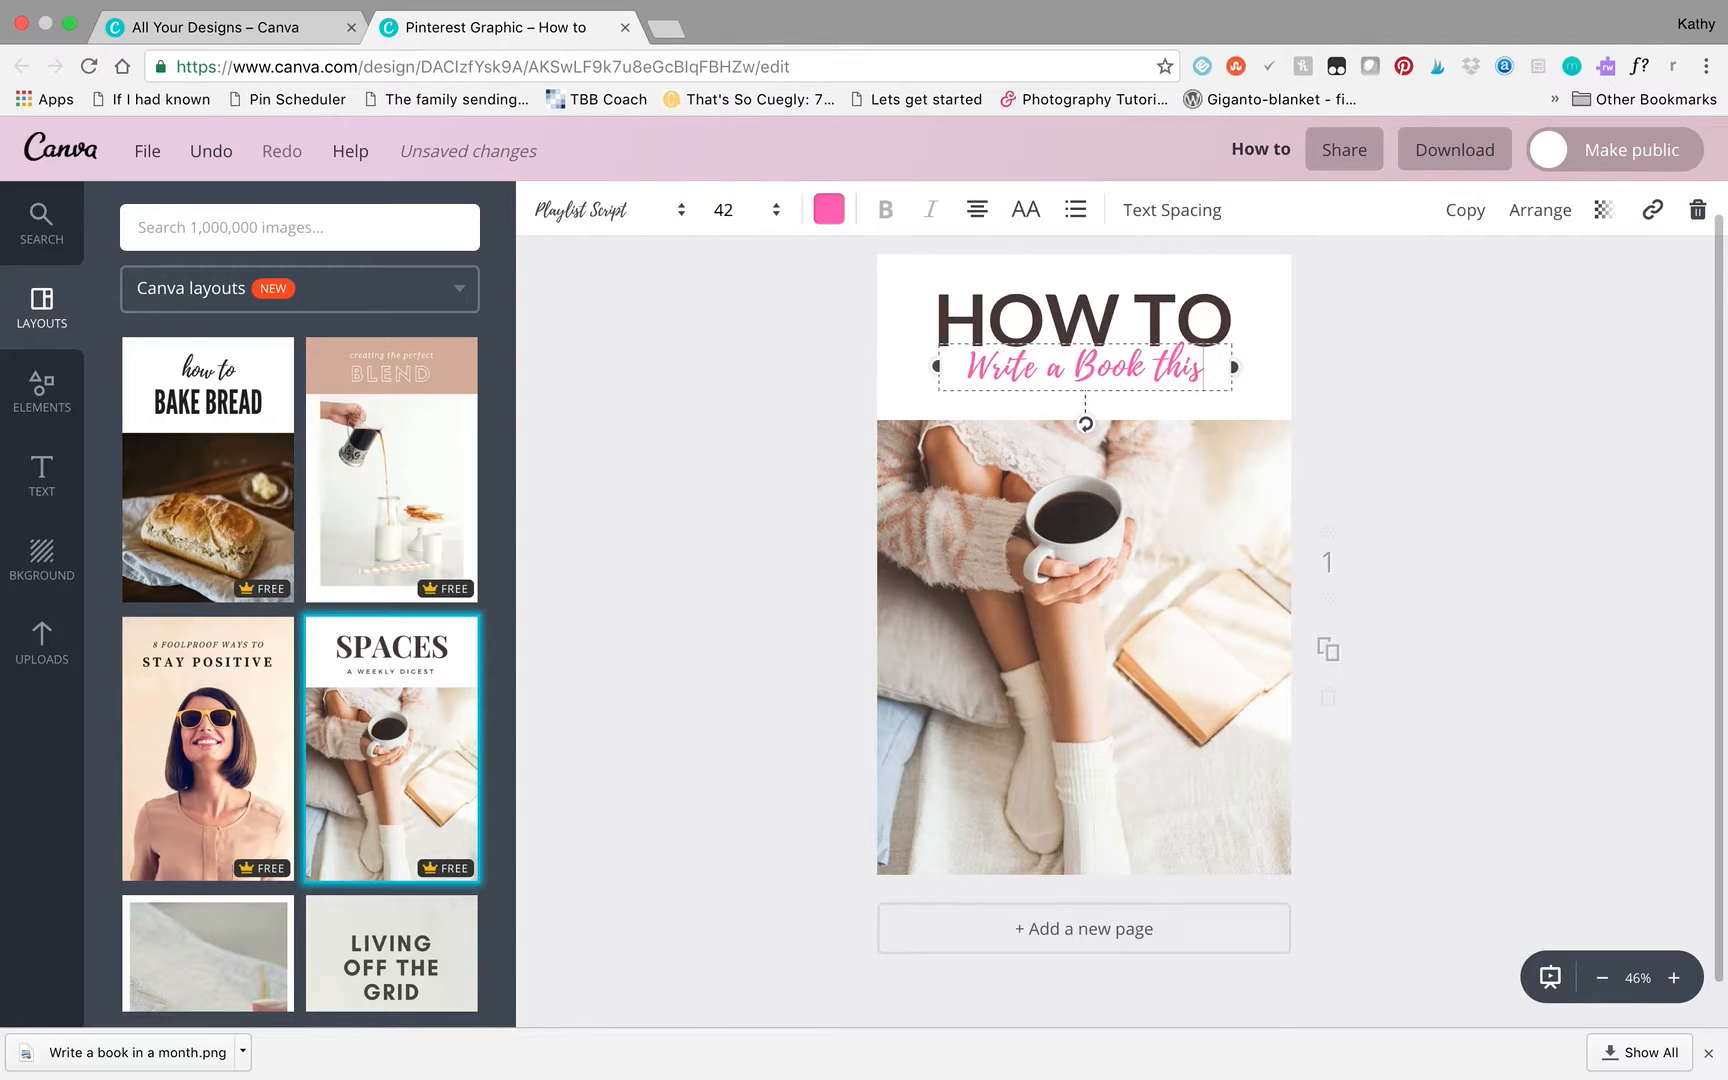
text( is what I'm talking about)
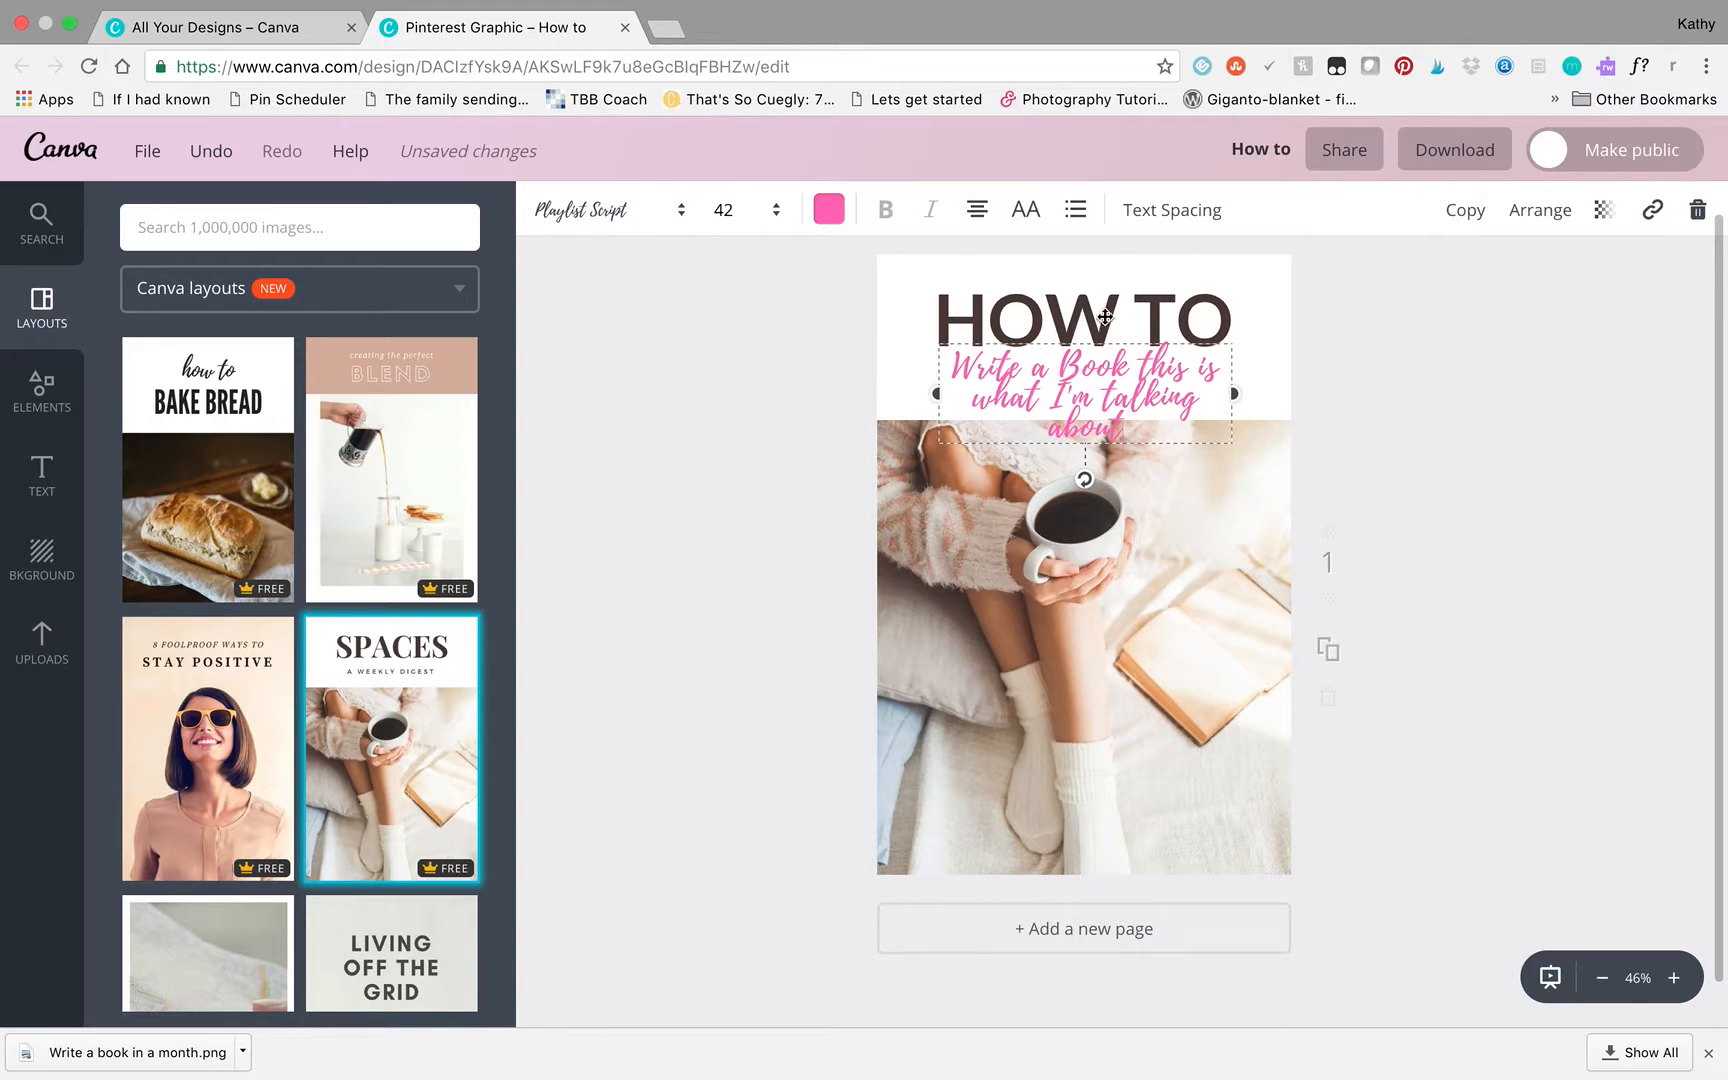
click(1177, 226)
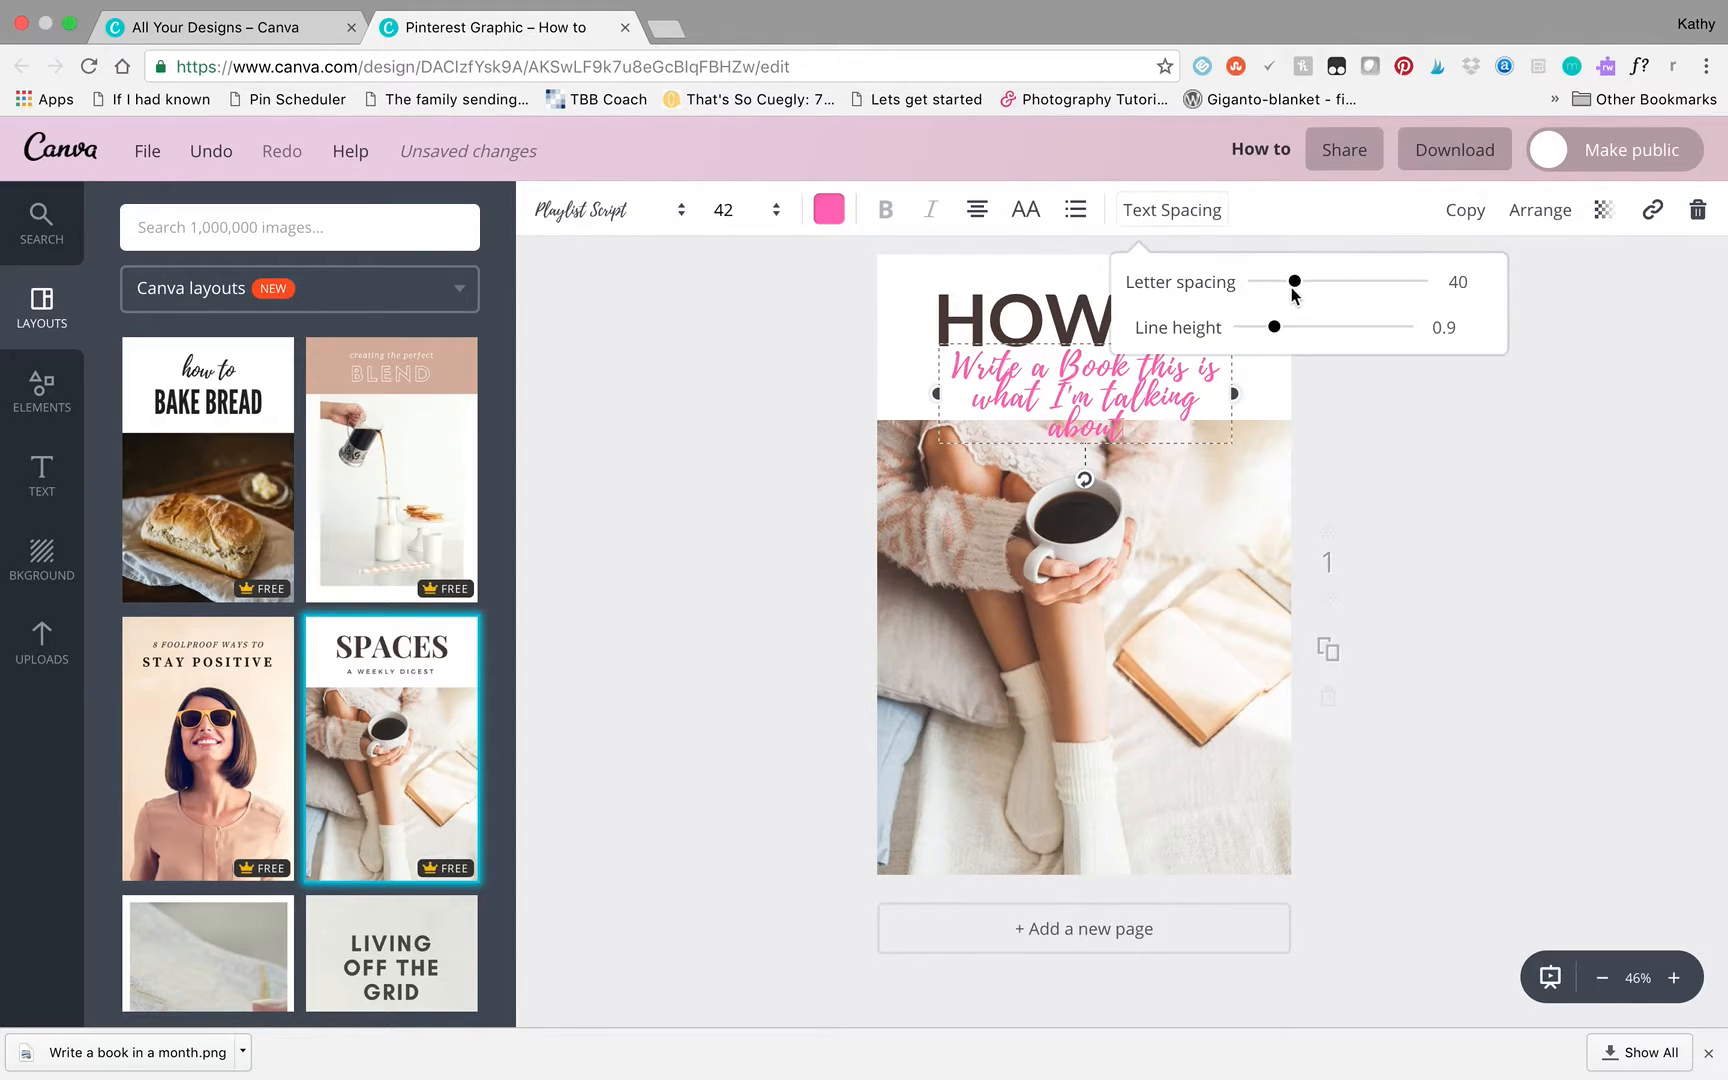
mouse_move(1275, 327)
mouse_down()
mouse_move(1435, 345)
mouse_move(1205, 337)
mouse_move(1481, 336)
mouse_move(1265, 328)
mouse_up()
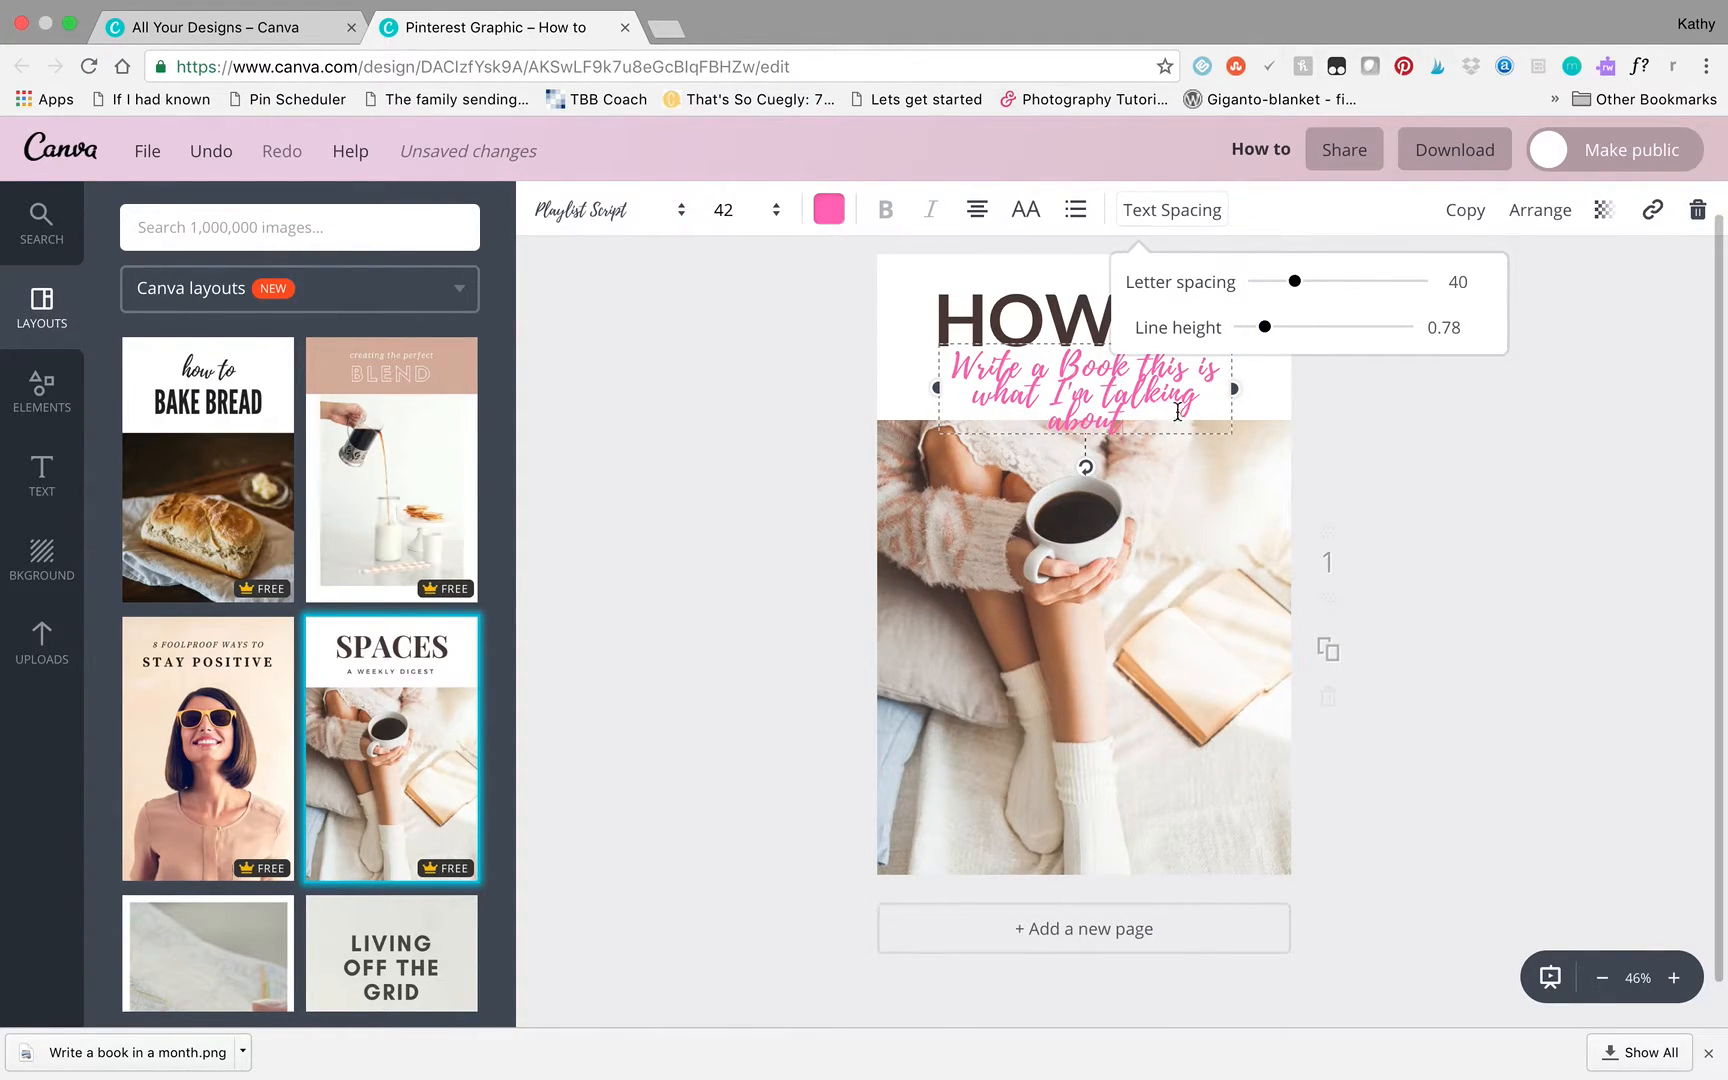
click(1420, 390)
- Delete the extra words from the subtitle so it reads only "Write a Book"
click(1173, 416)
key(BackSpace)
key(BackSpace)
key(BackSpace)
key(BackSpace)
key(BackSpace)
key(BackSpace)
key(BackSpace)
key(BackSpace)
key(BackSpace)
key(BackSpace)
key(BackSpace)
key(BackSpace)
key(BackSpace)
key(BackSpace)
key(BackSpace)
key(BackSpace)
key(BackSpace)
key(BackSpace)
key(BackSpace)
key(BackSpace)
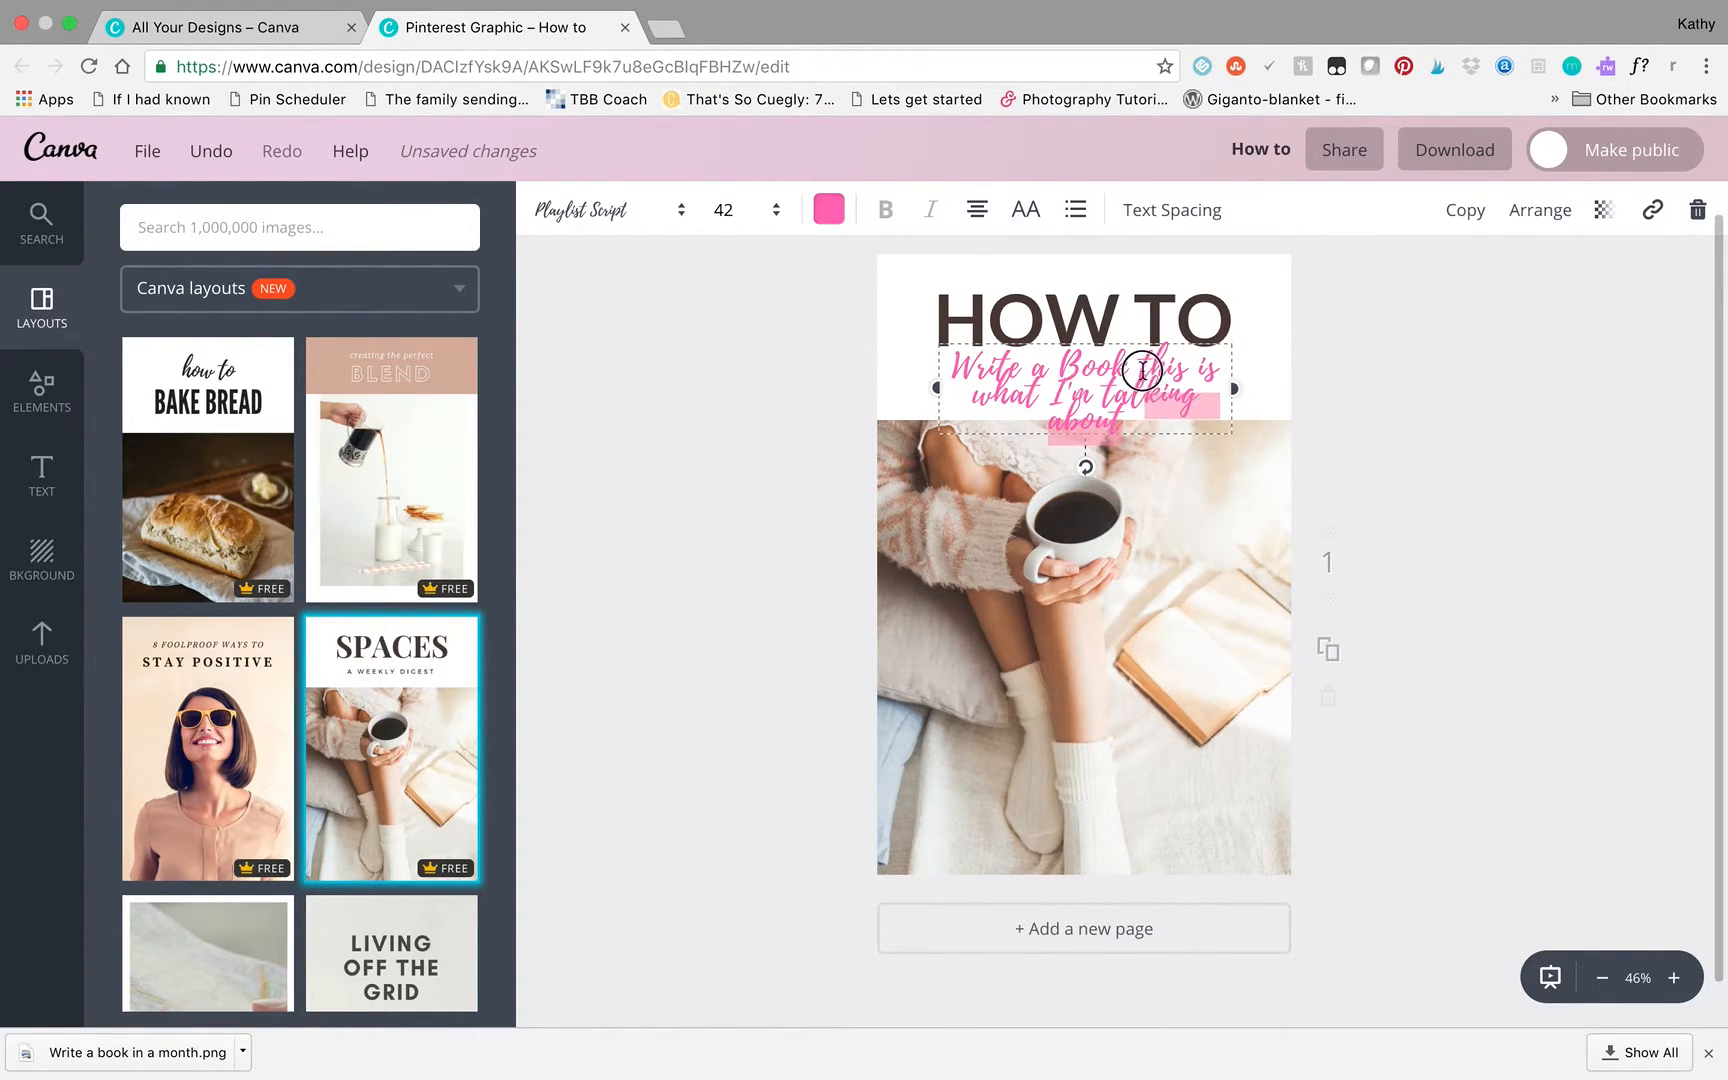
click(1410, 435)
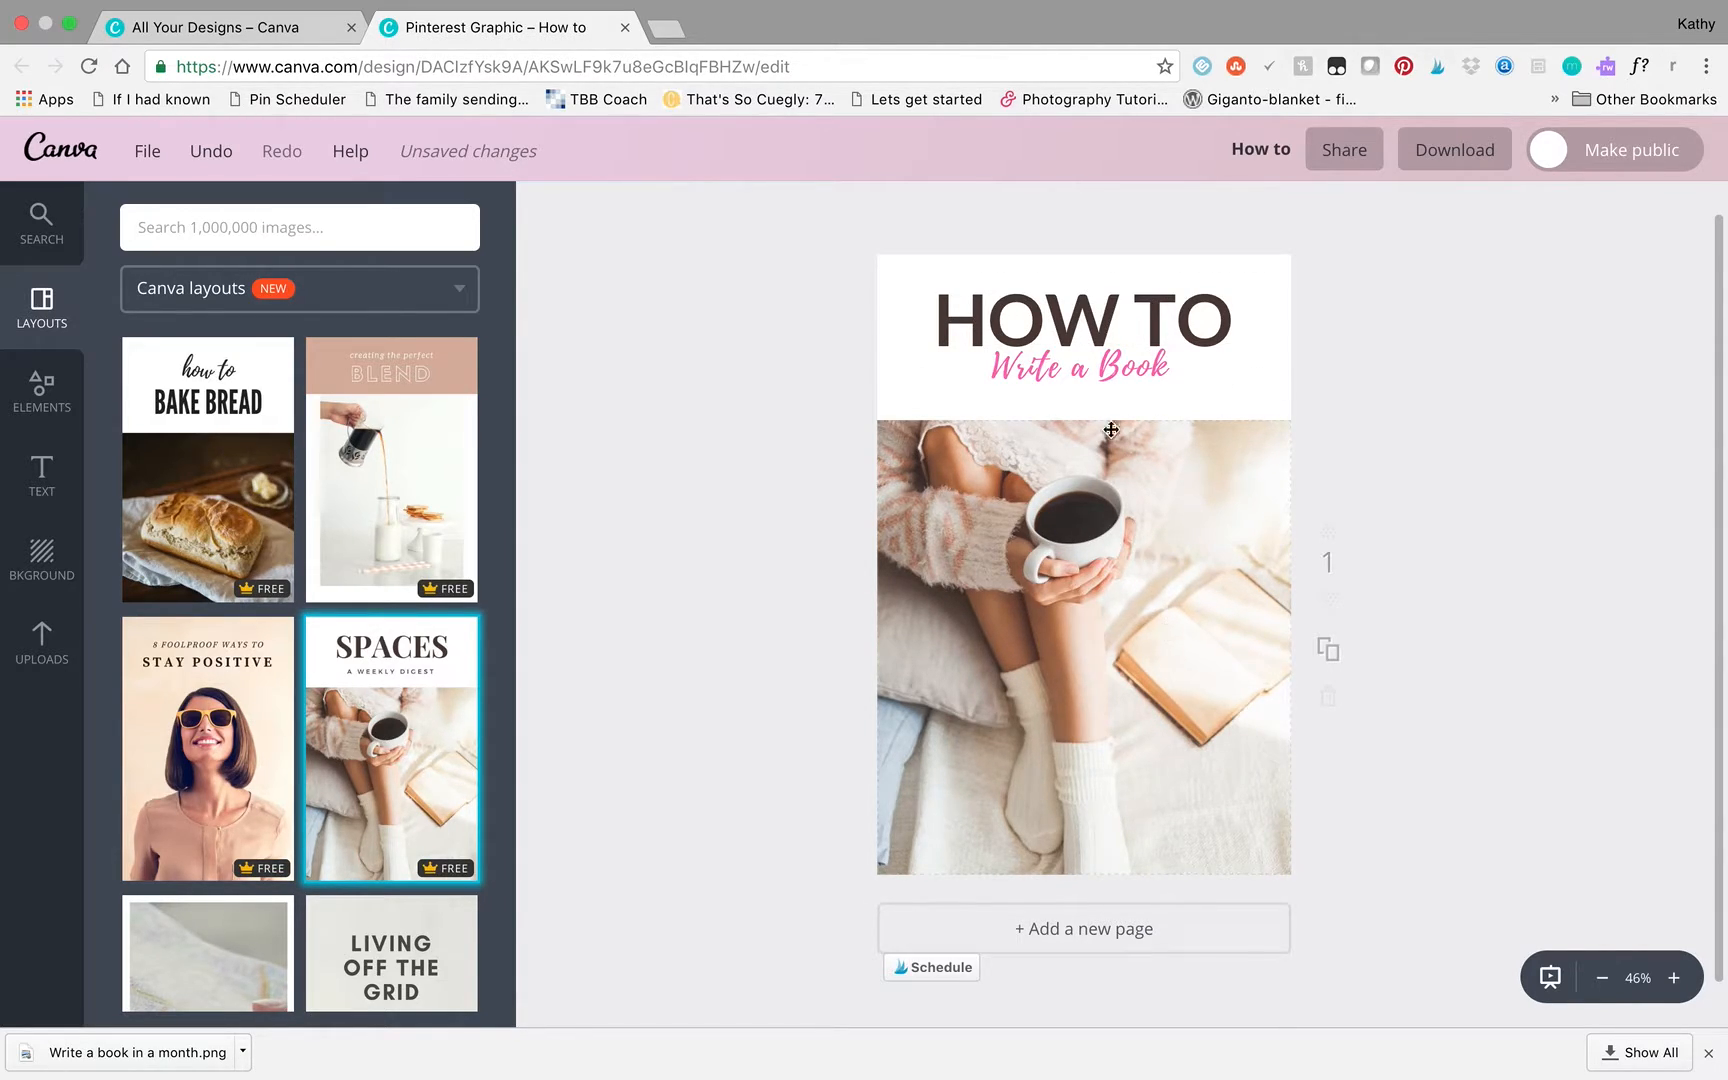
- Replace the coffee photo with the uploaded photo of legs in jeans and hands typing on a laptop
click(40, 668)
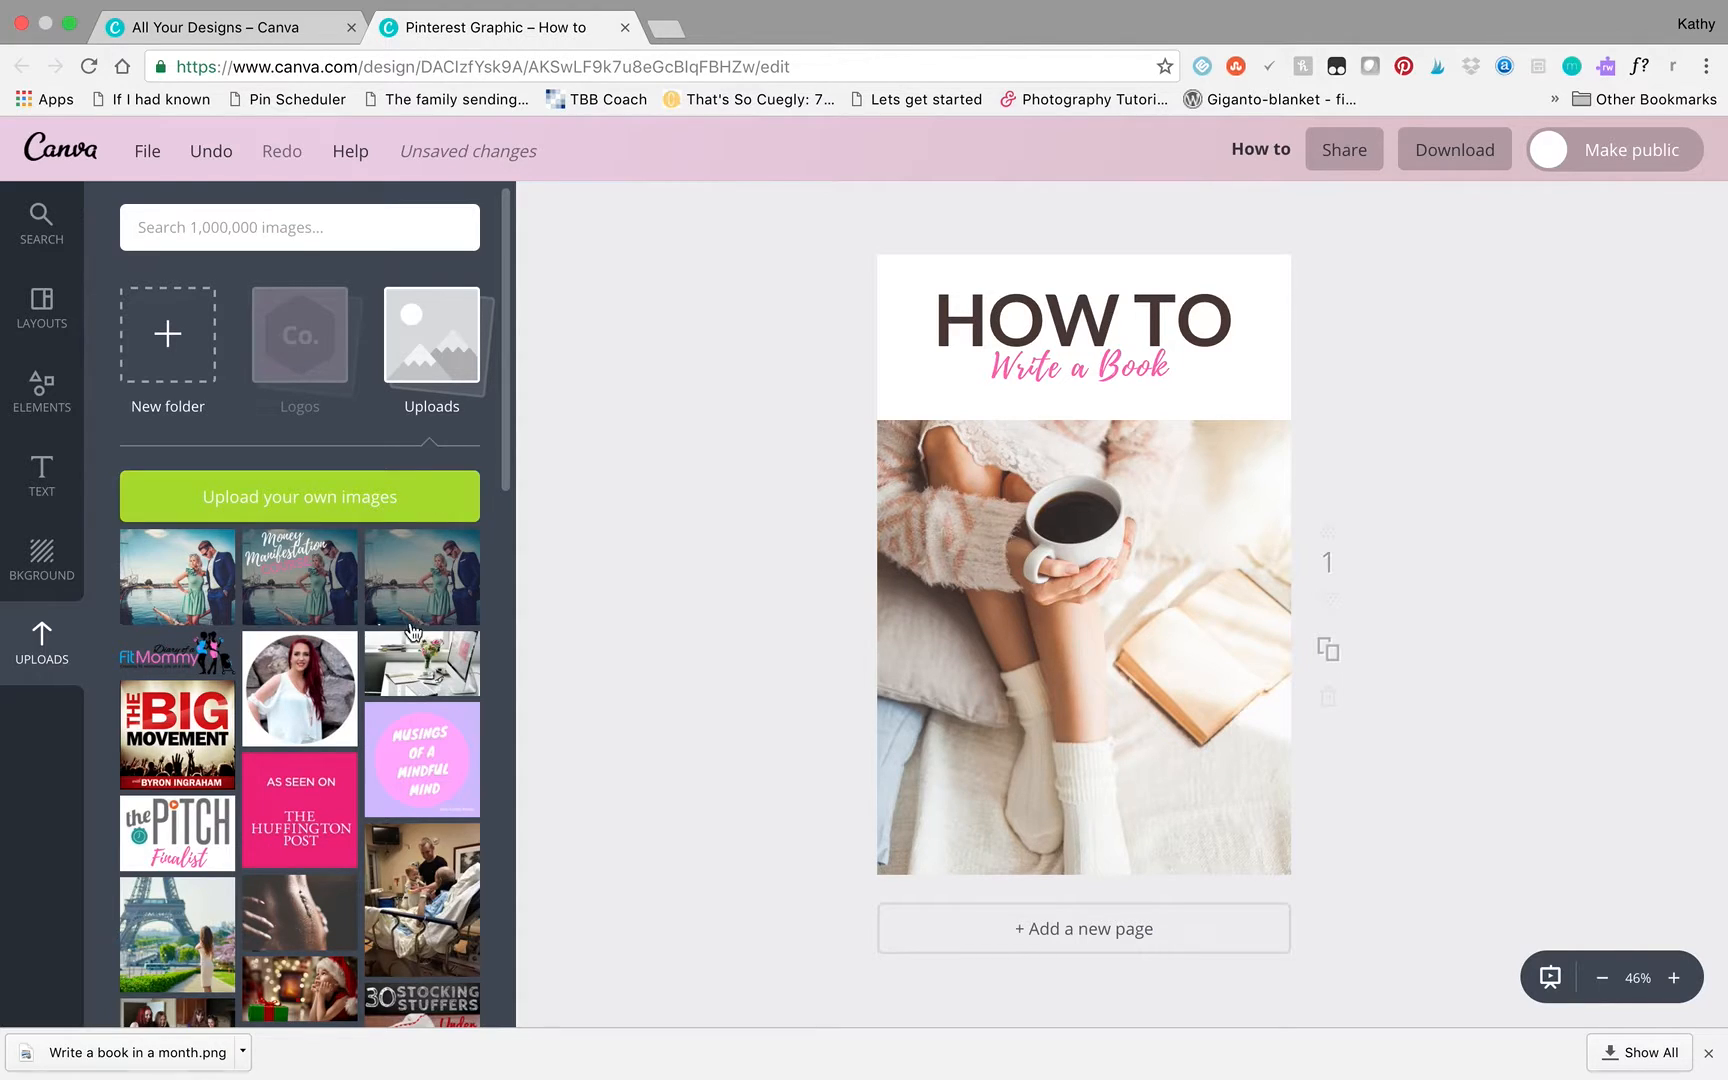
scroll(412, 630, down, 10)
scroll(480, 760, up, 10)
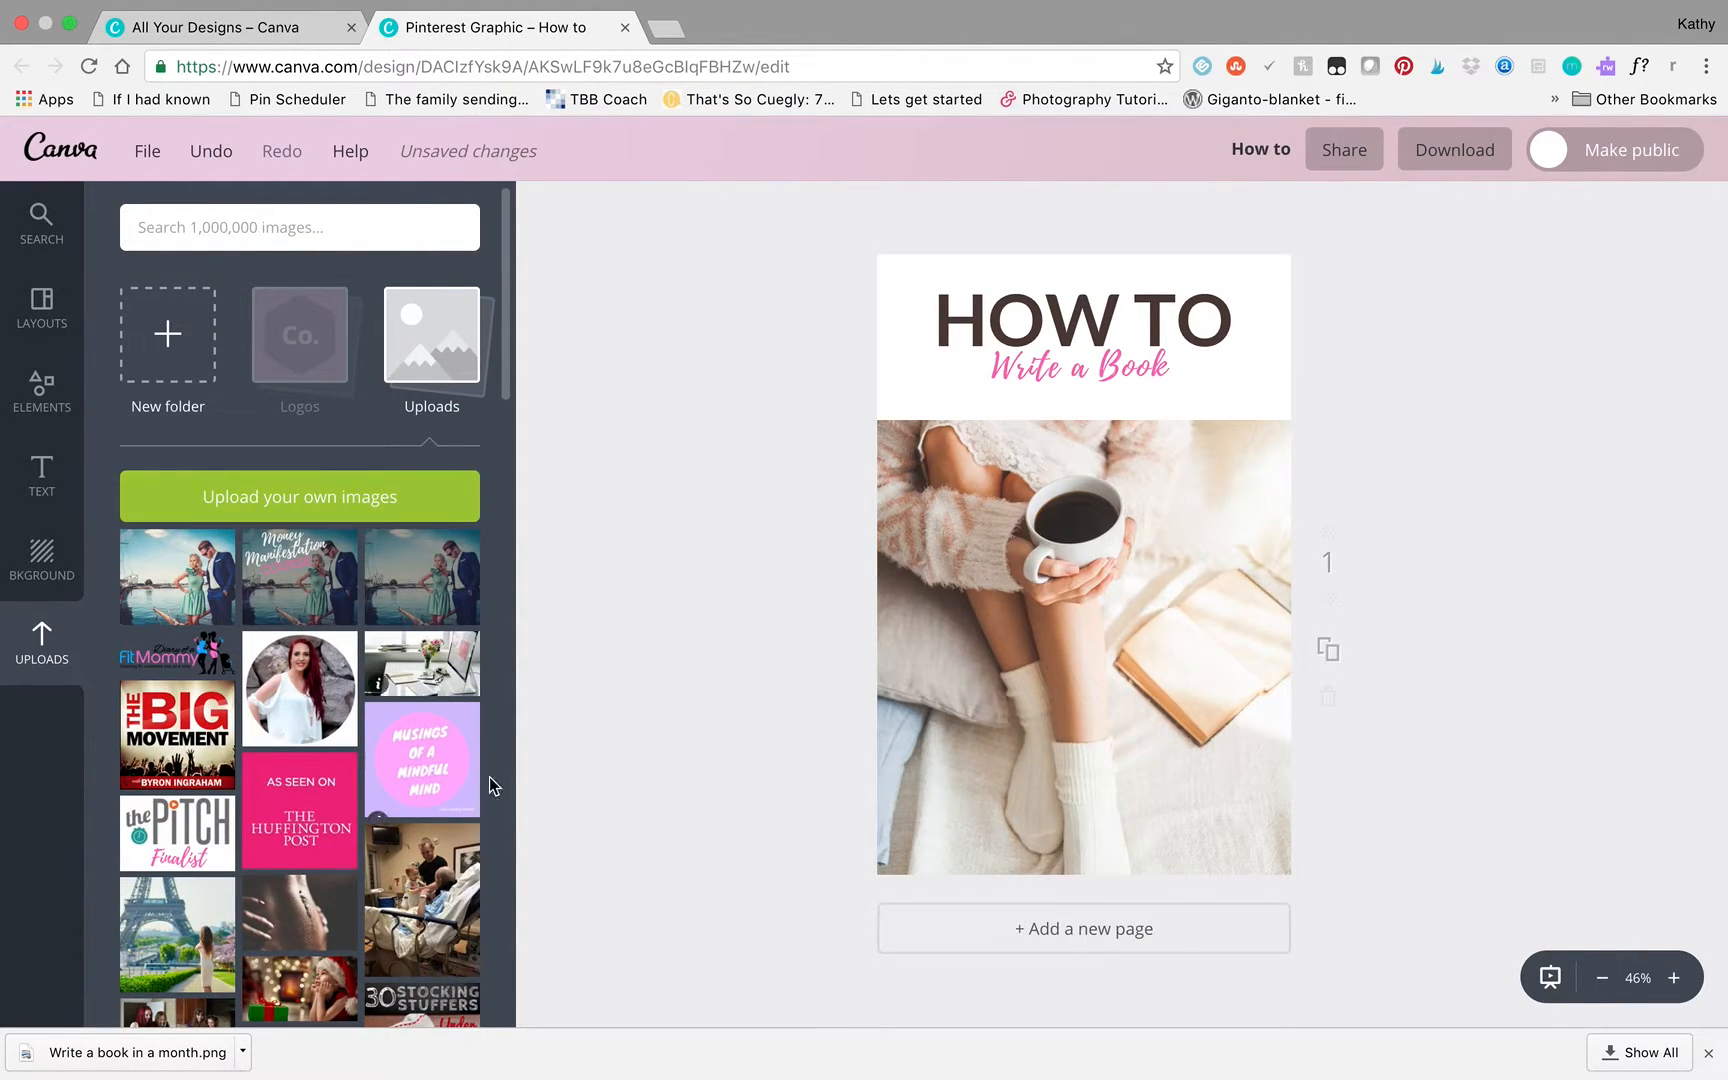
scroll(307, 803, down, 8)
scroll(307, 803, down, 1)
drag(290, 683, 995, 609)
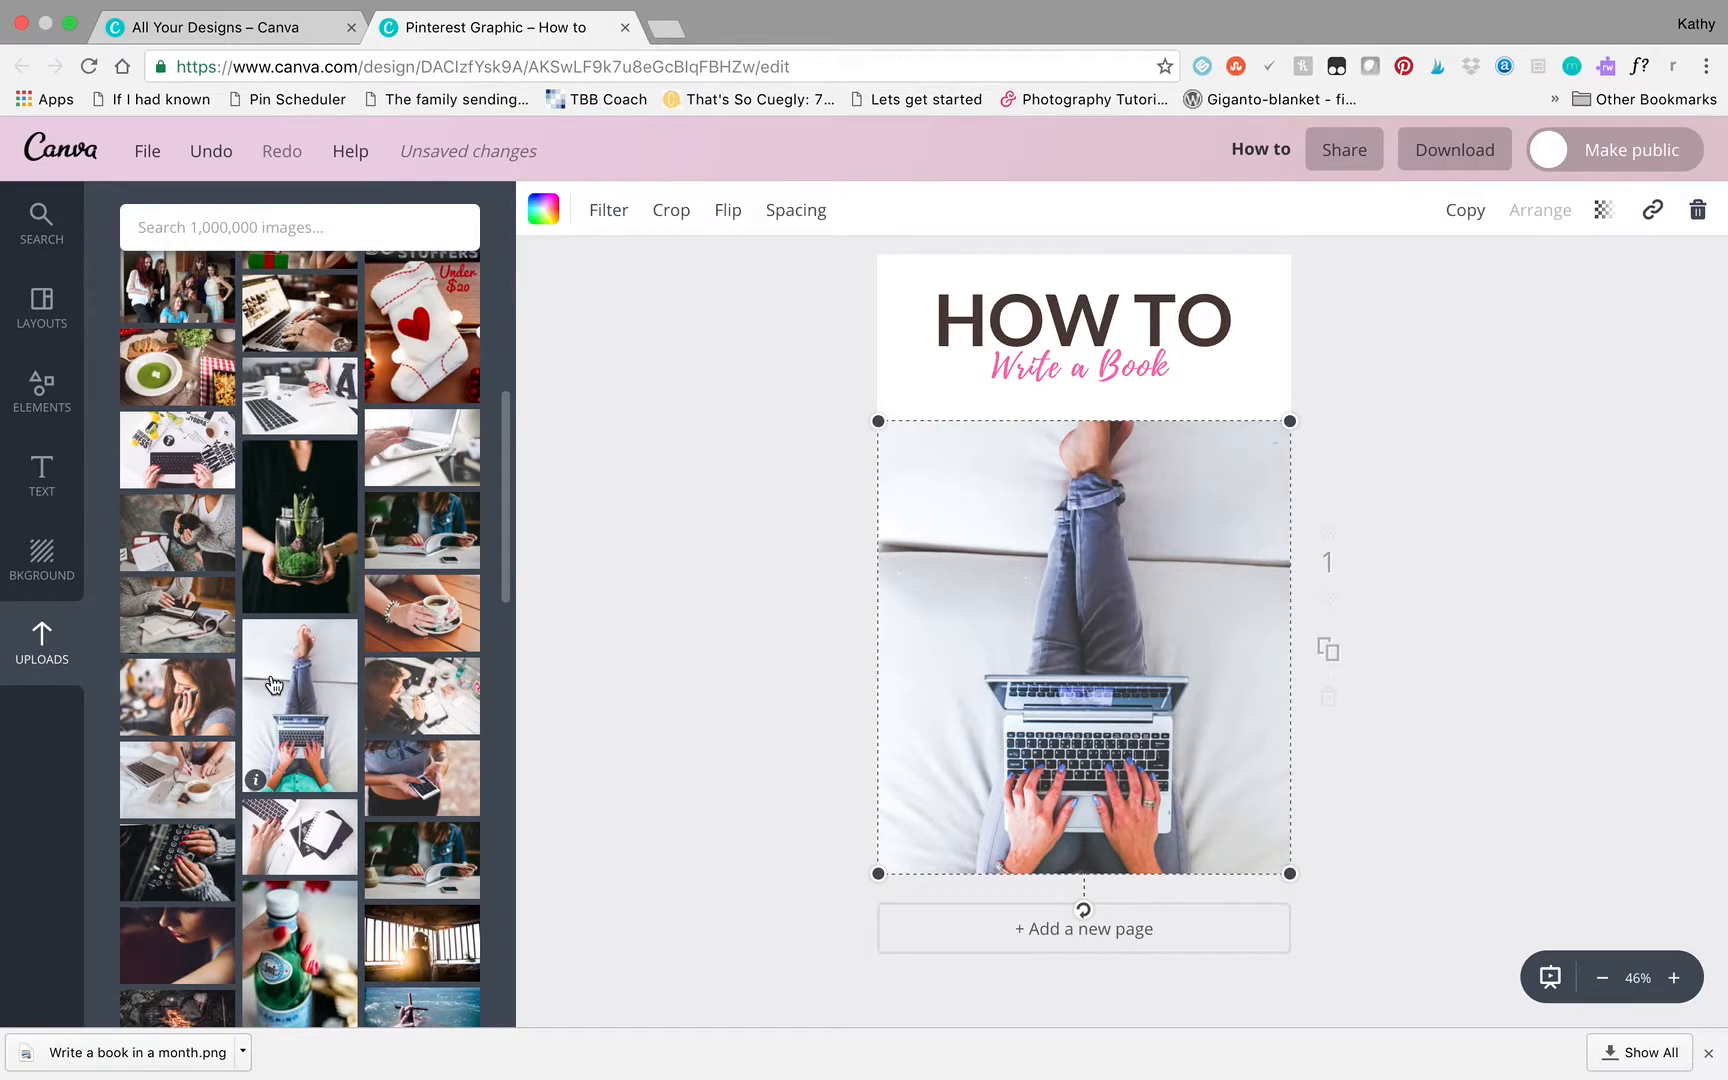
- Try the Drama and Epic filters on the laptop photo, settle on Edge, and lower its intensity
click(617, 211)
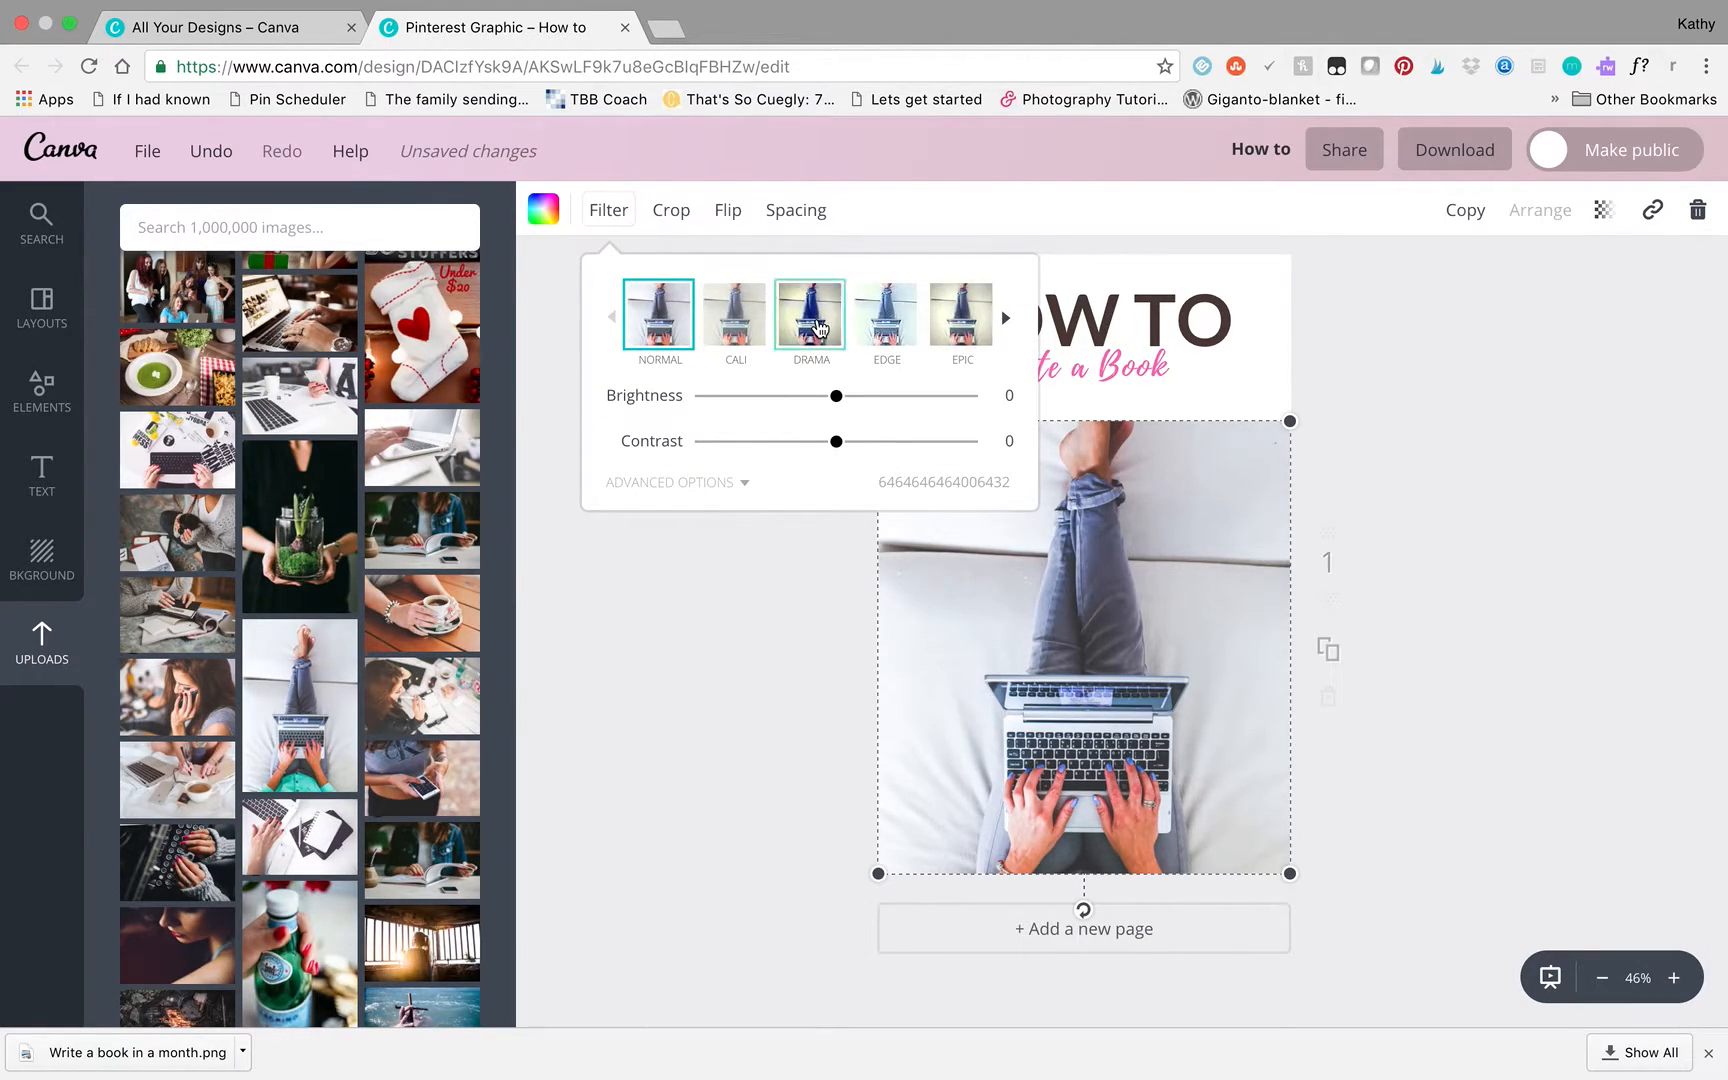
click(820, 326)
click(886, 318)
click(956, 333)
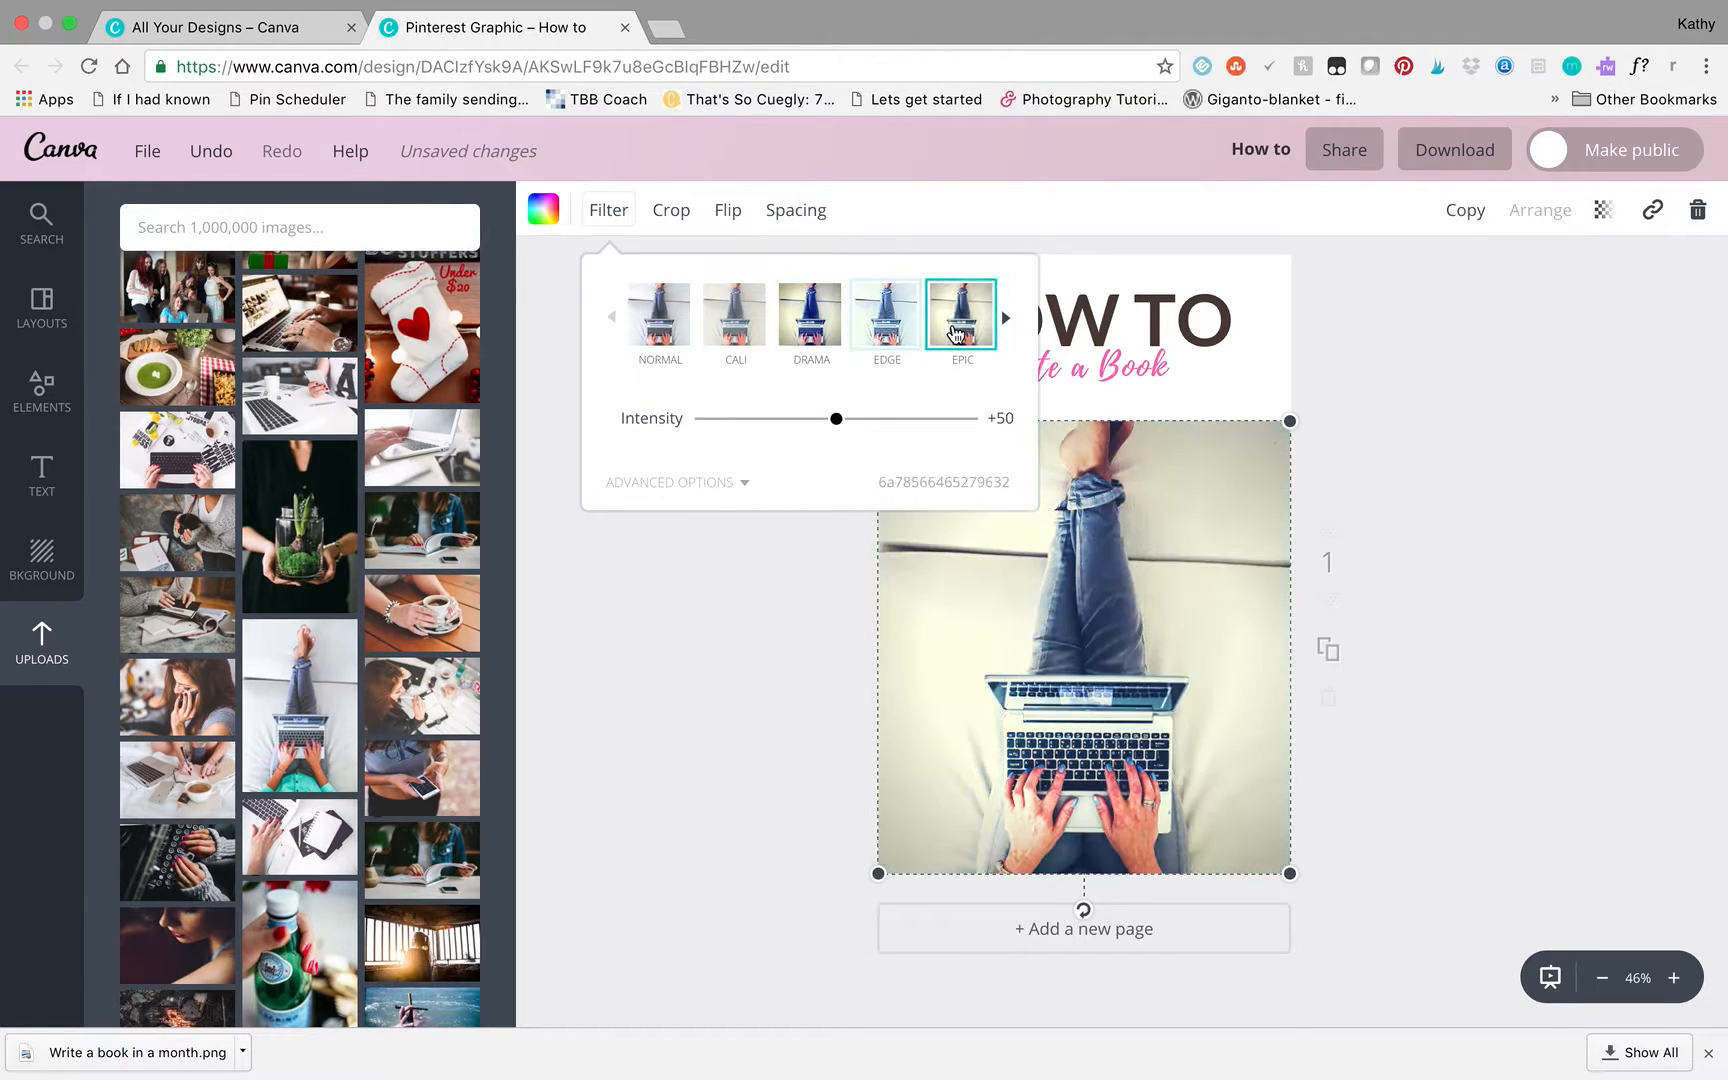
click(853, 325)
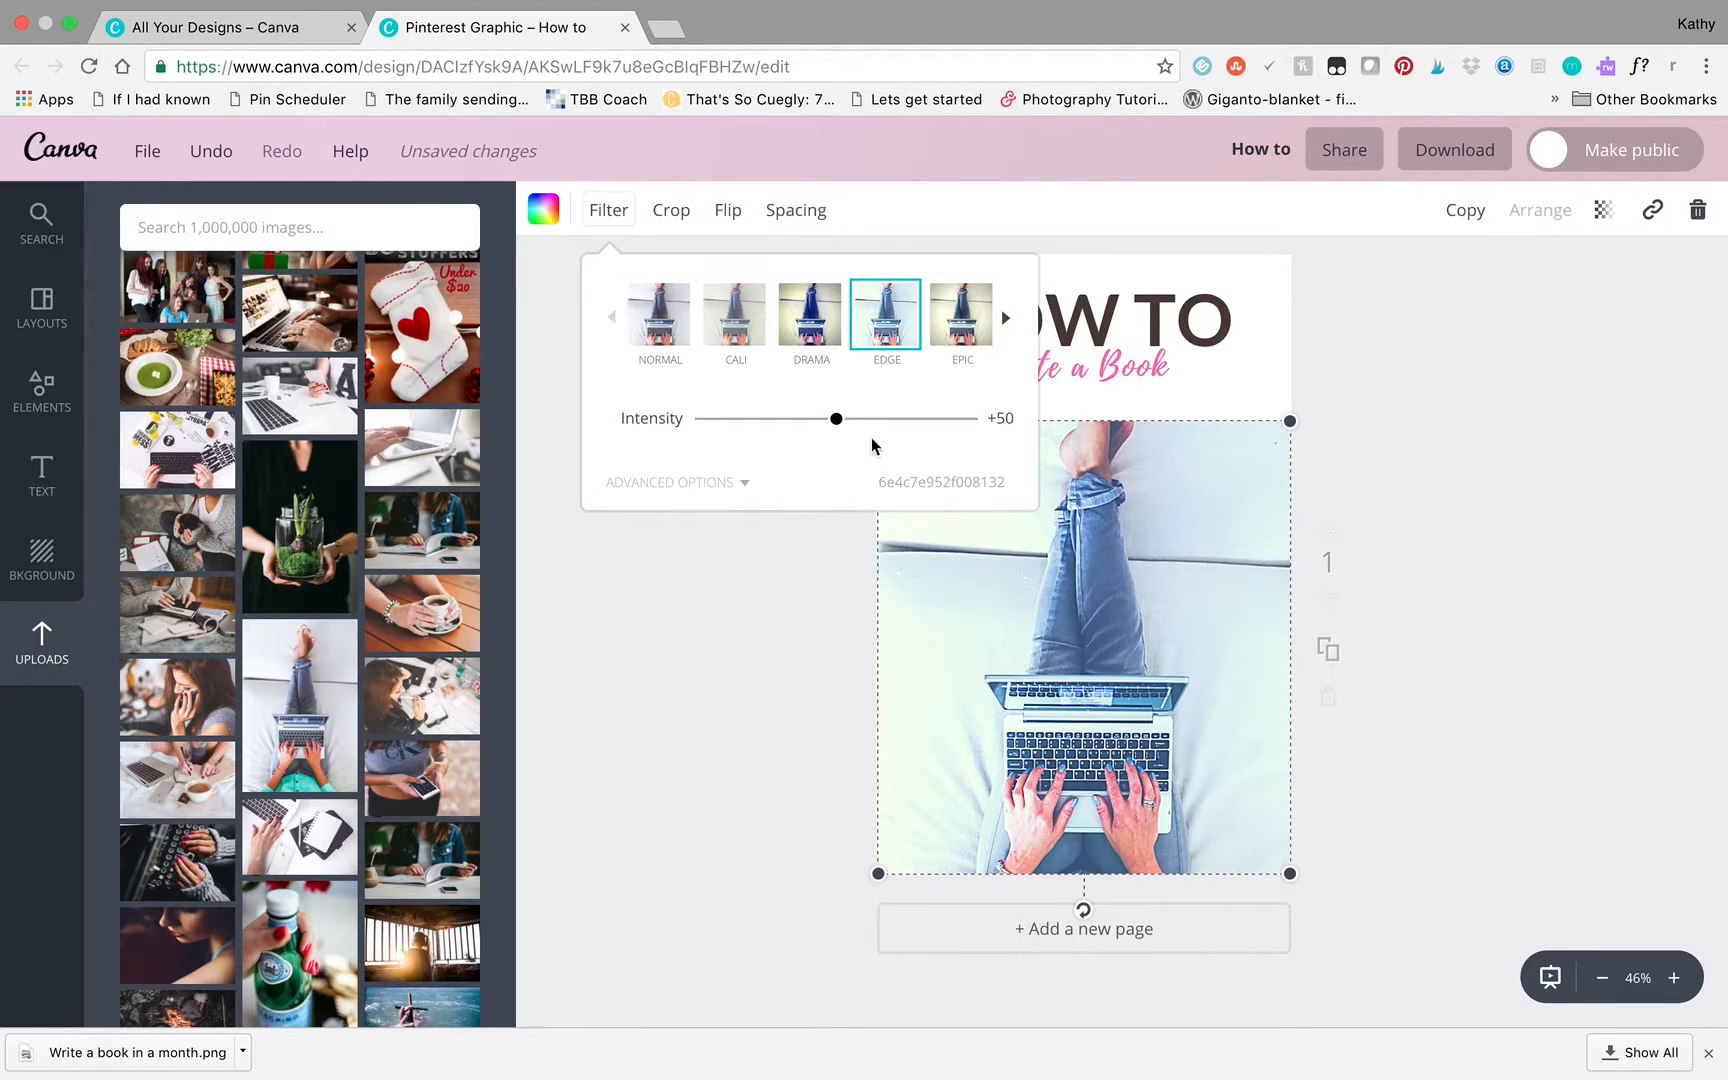
drag(835, 425, 791, 425)
click(1568, 396)
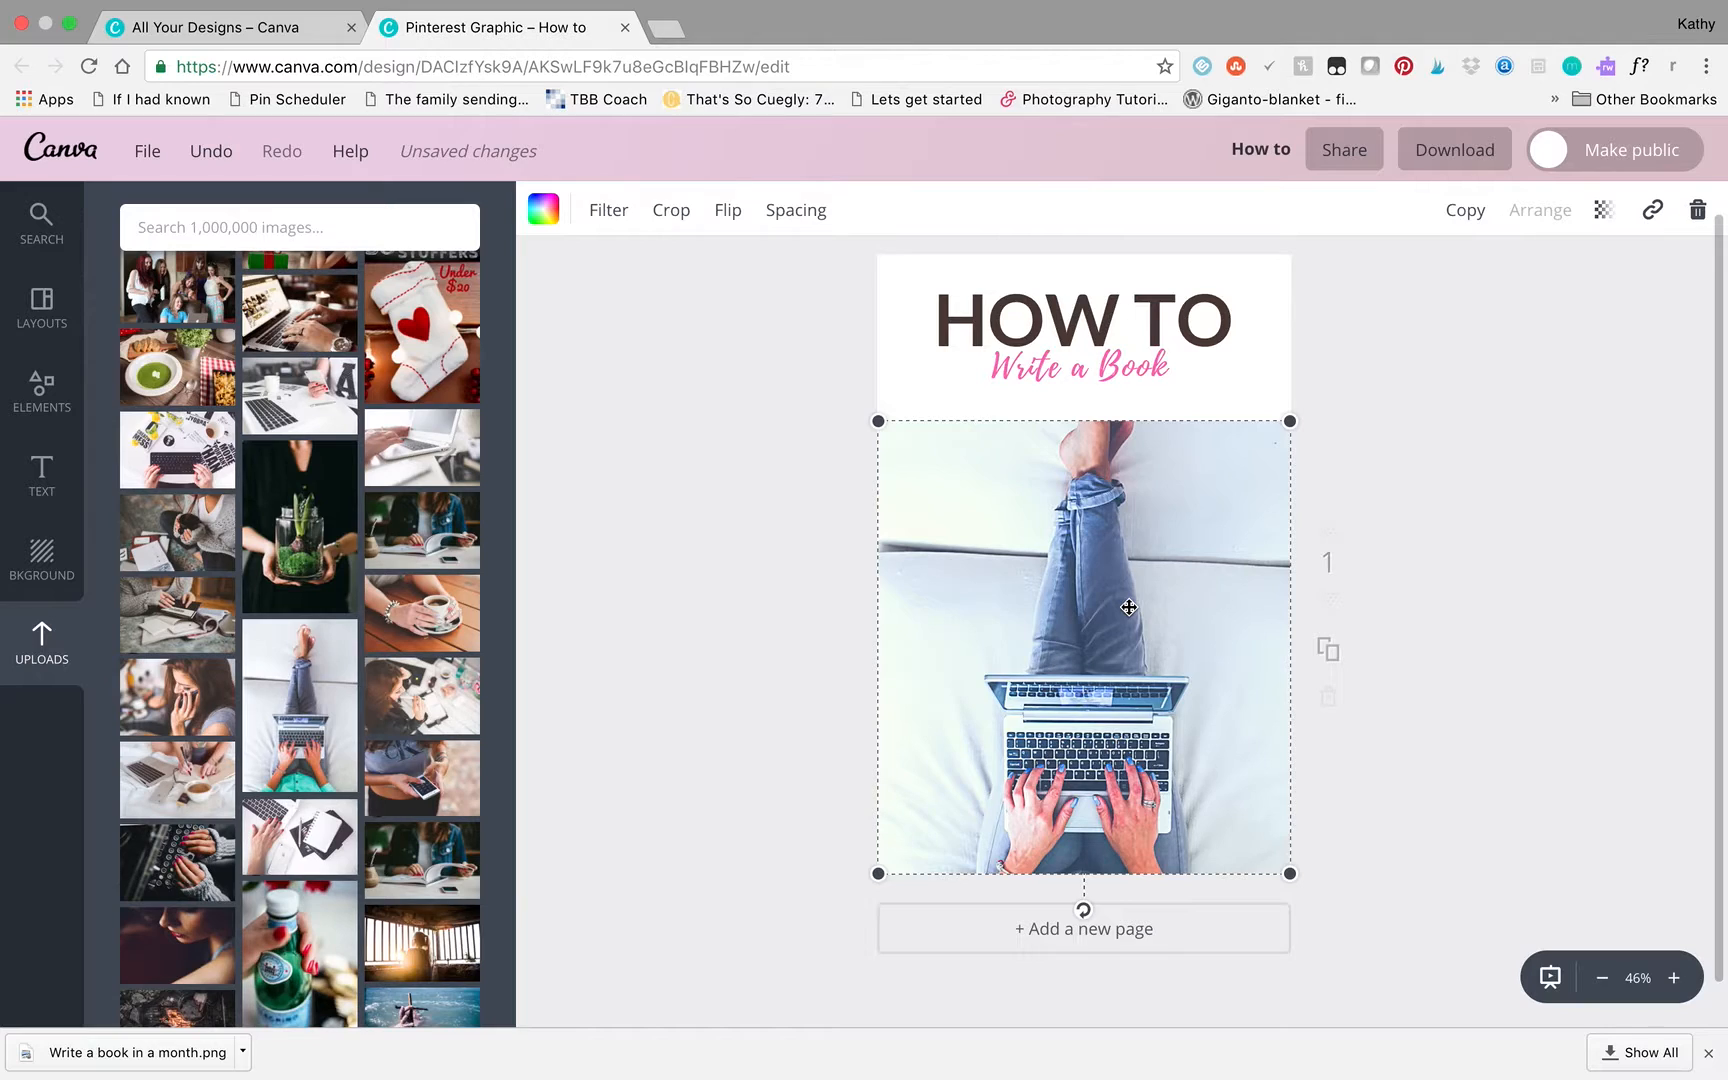
- Move the "Write a Book" subtitle and HOW TO heading onto the photo above the laptop, and color the heading white
drag(1110, 368, 1119, 647)
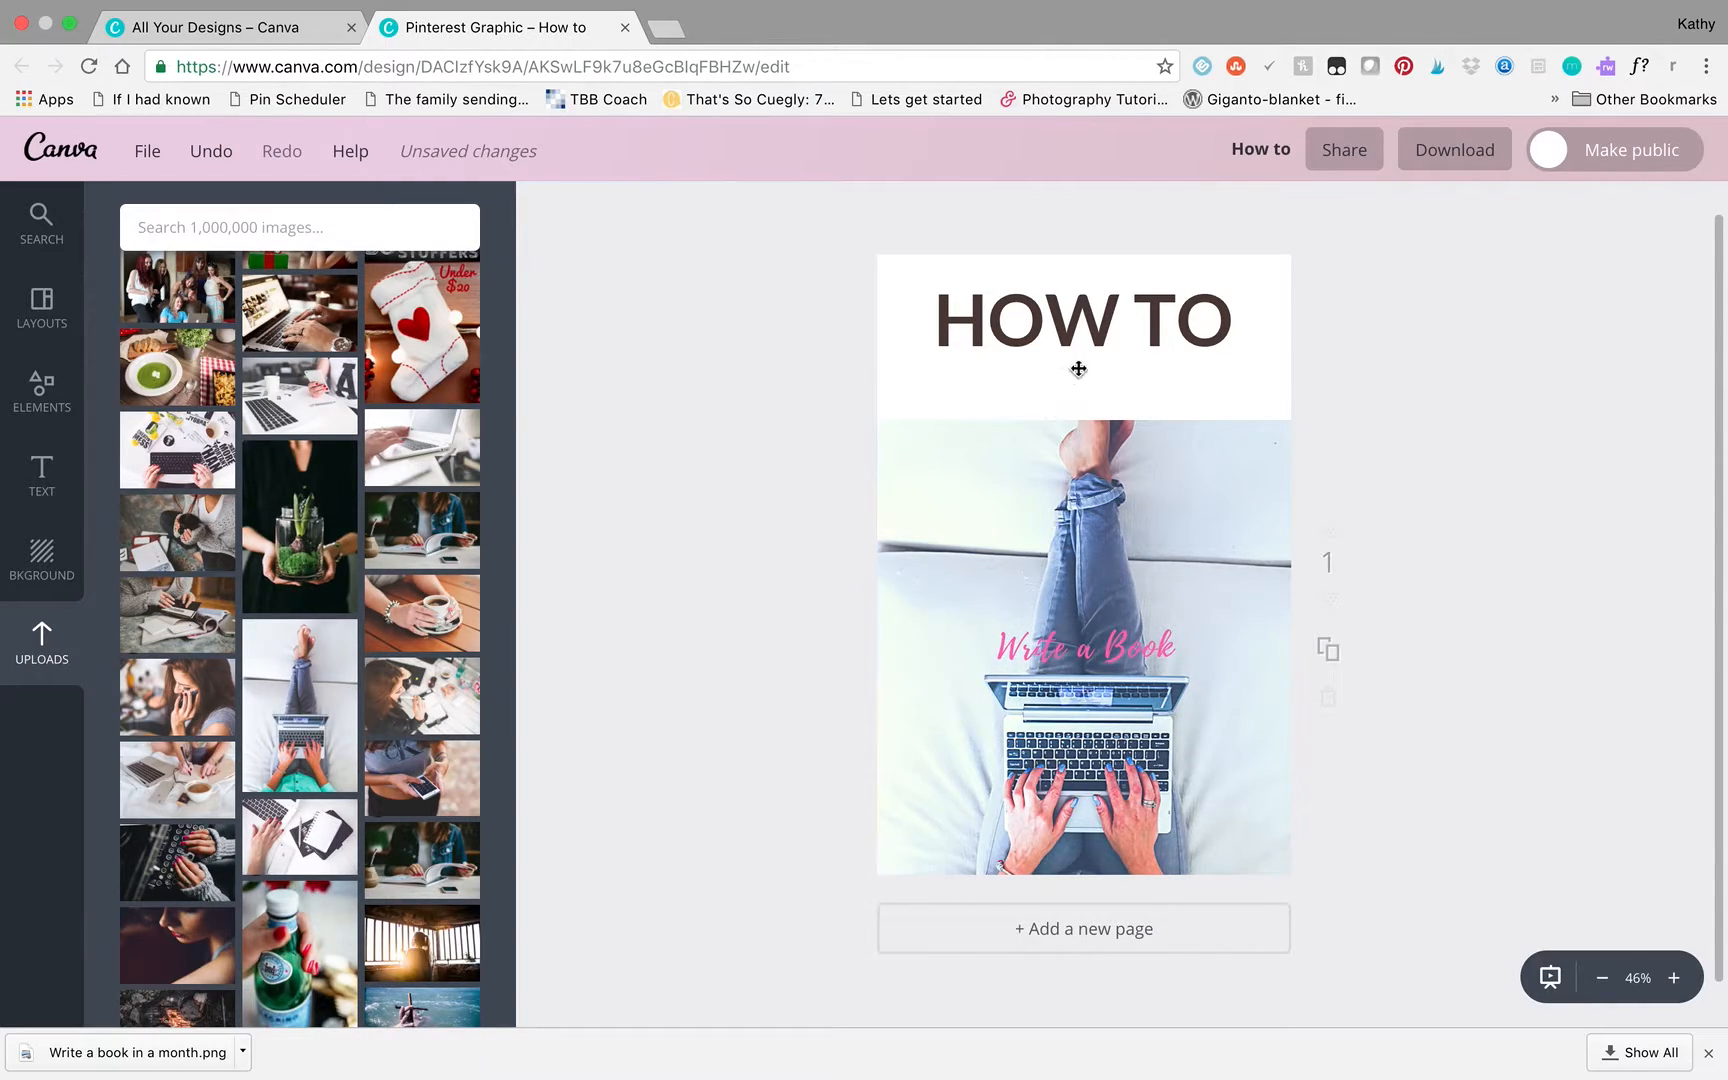
drag(1169, 320, 1166, 582)
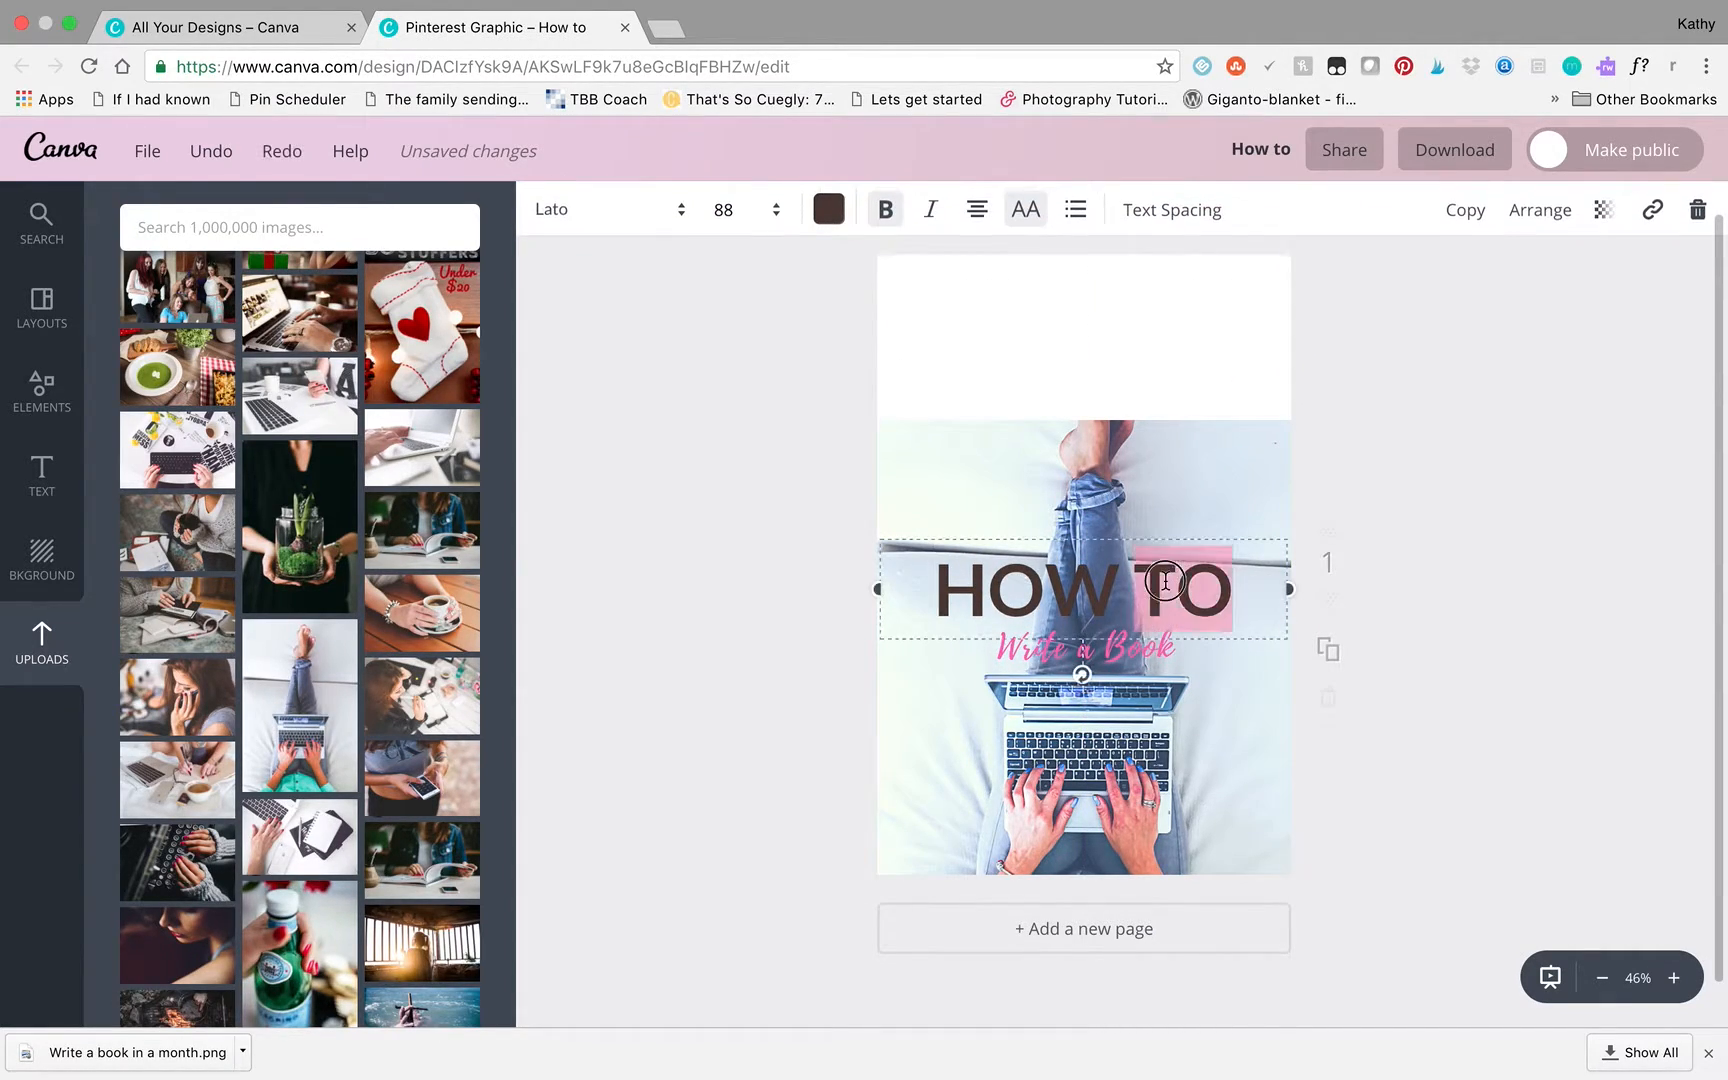
click(1166, 582)
click(838, 230)
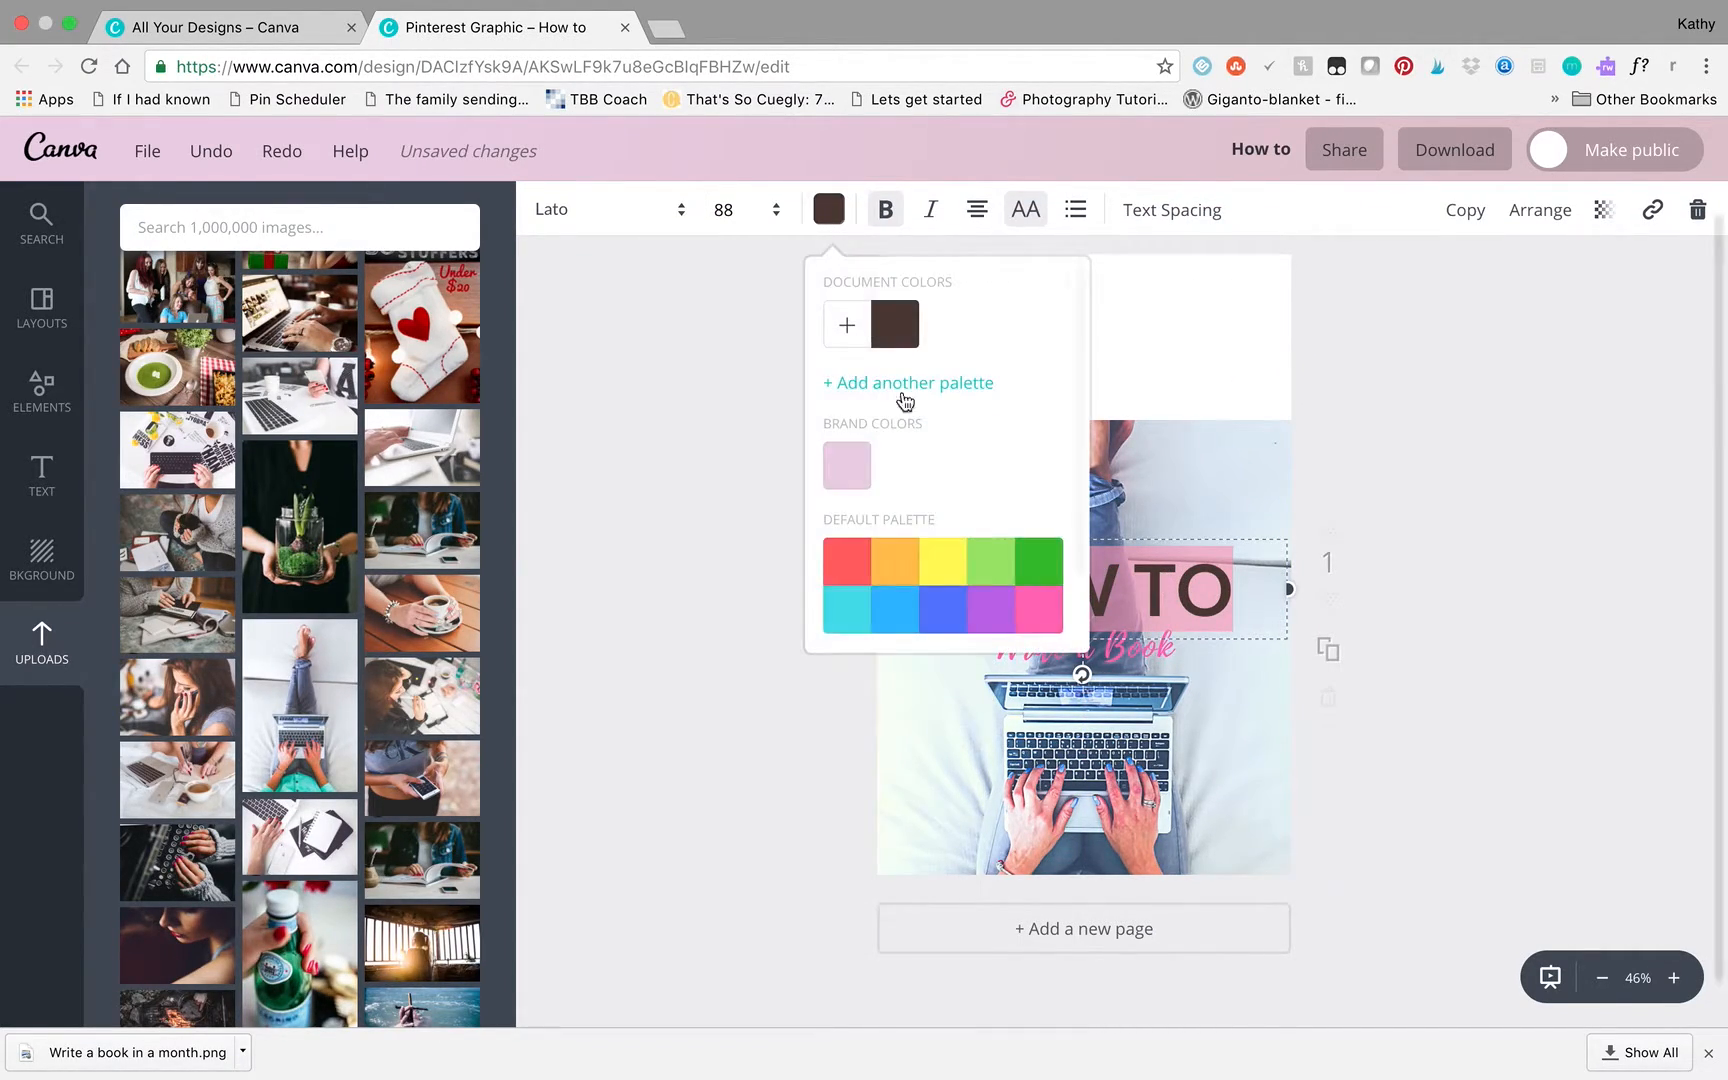
scroll(980, 505, down, 2)
click(1037, 607)
click(1540, 446)
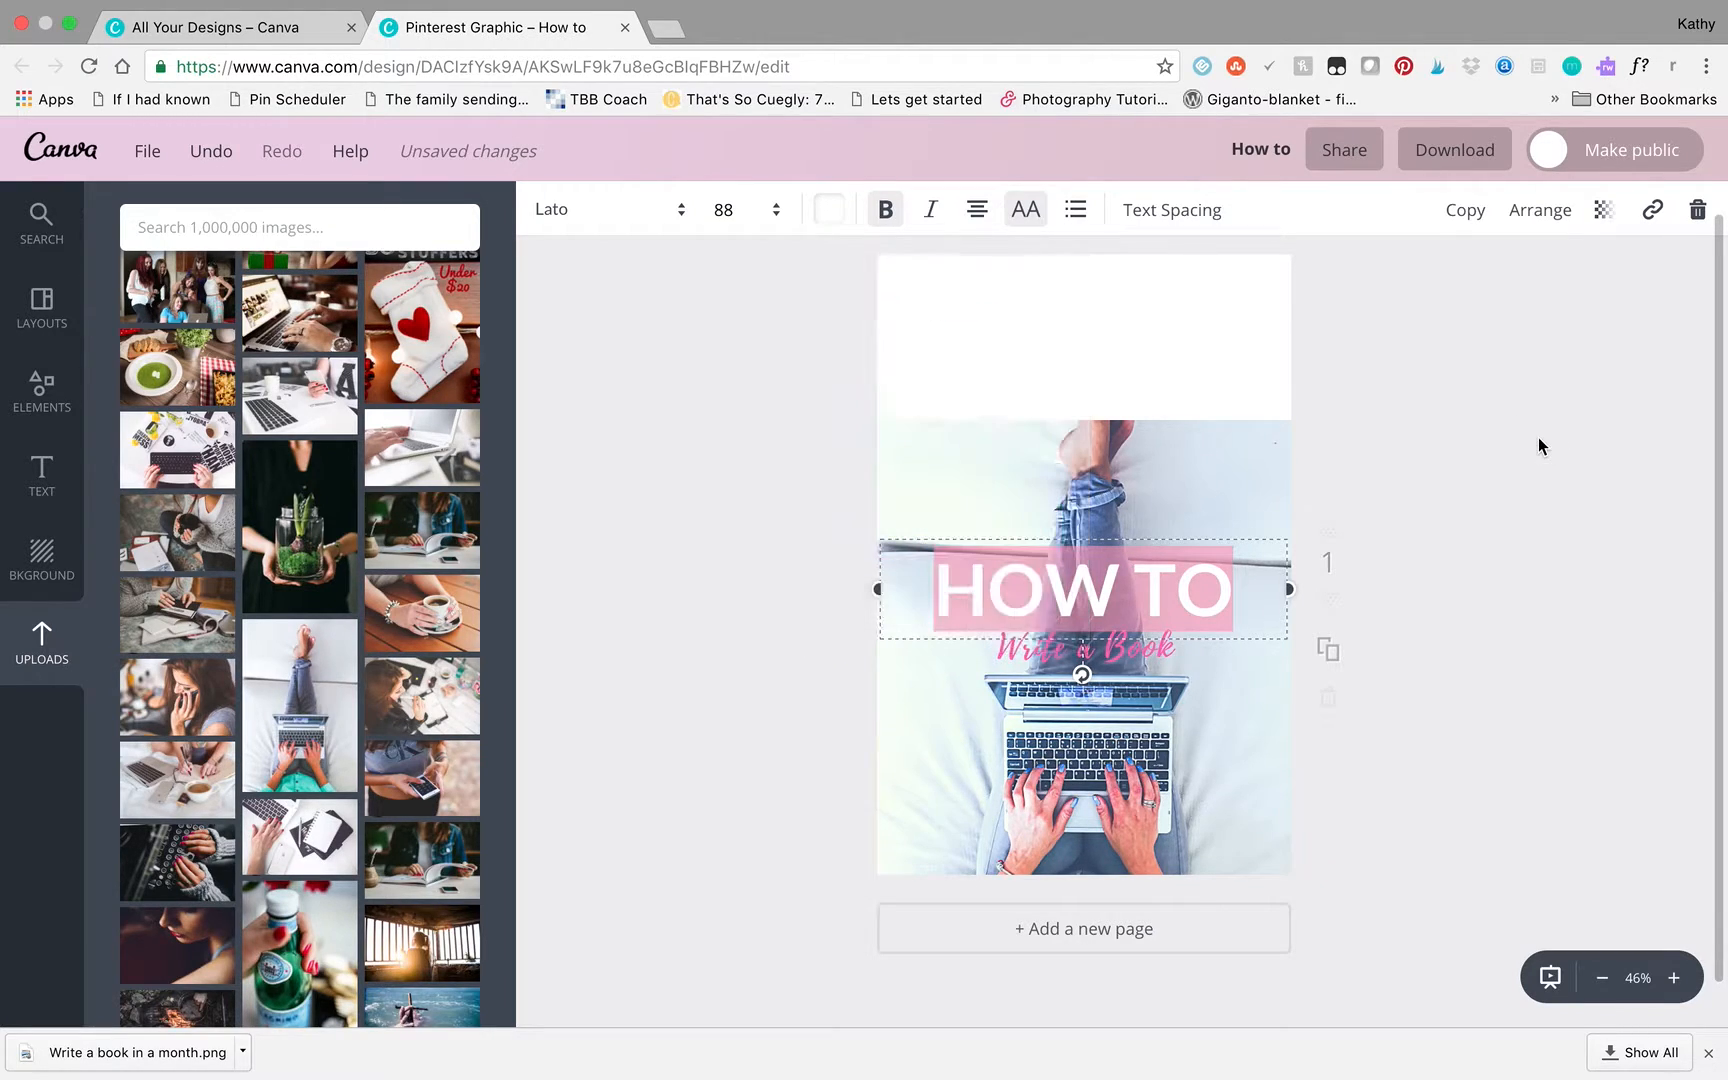
click(1426, 737)
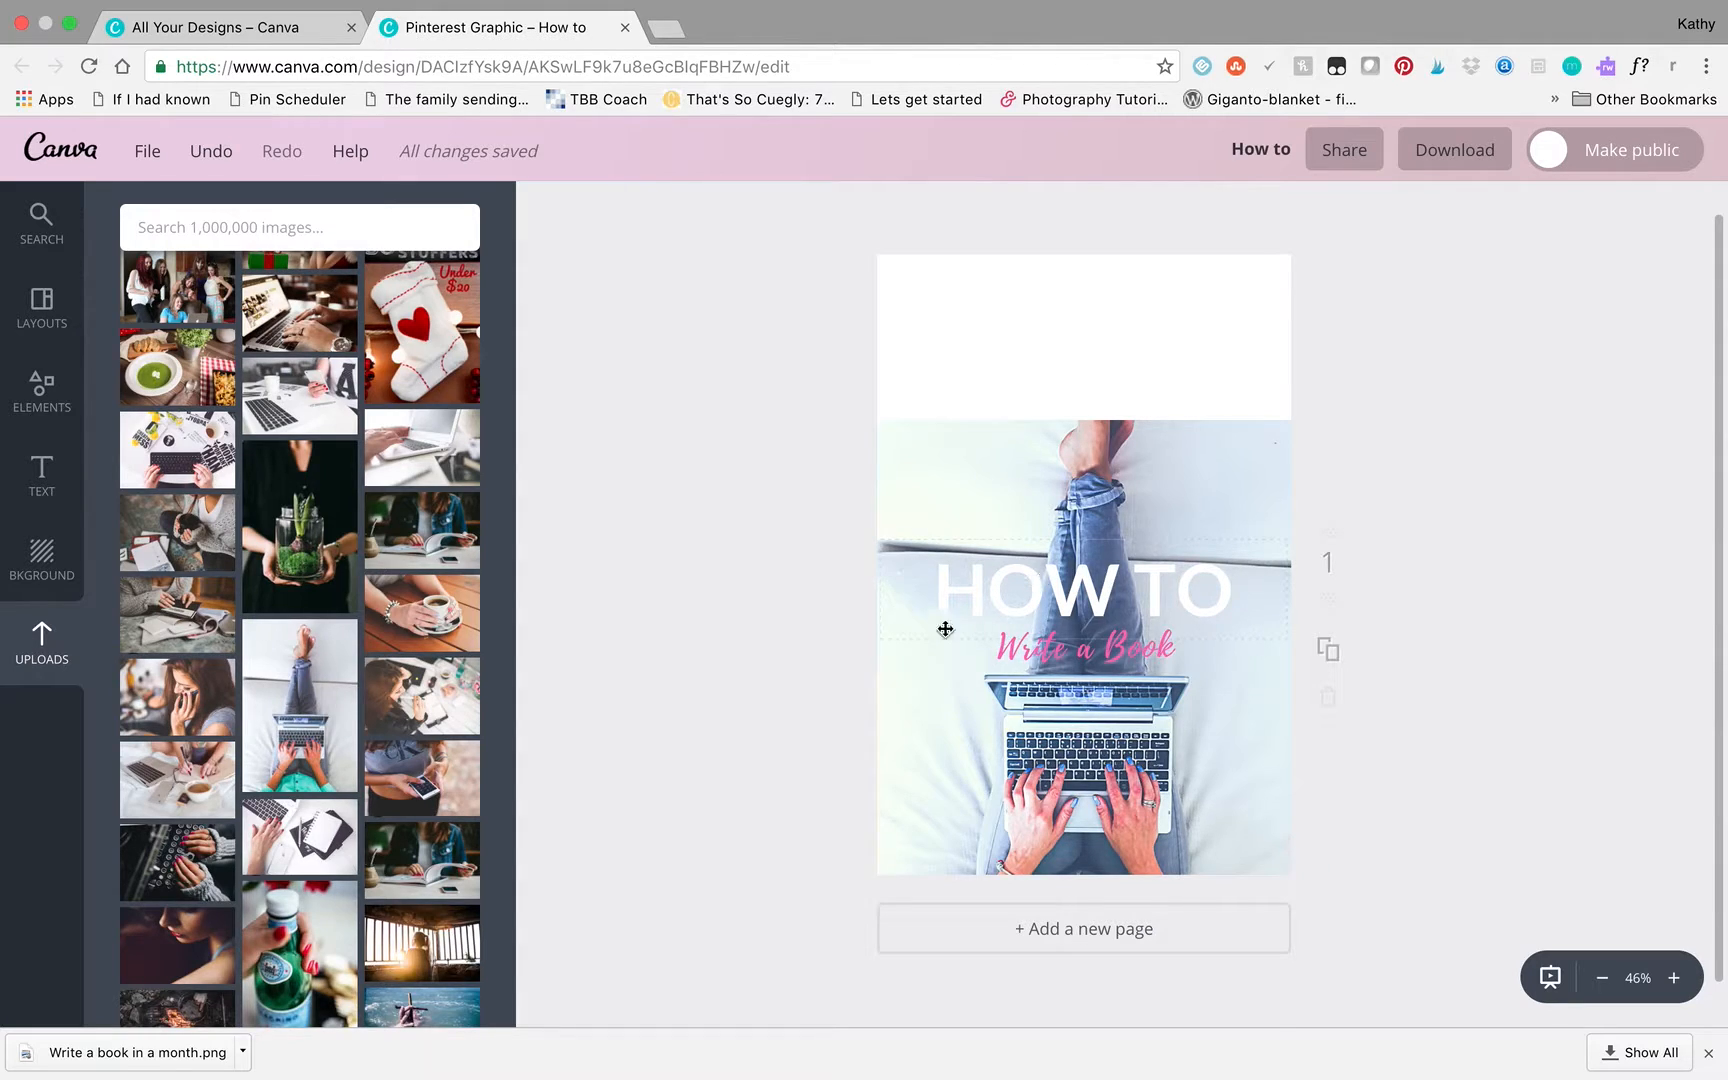
- Add a large light pink rounded square shape over the middle of the photo, covering the heading and subtitle
click(42, 390)
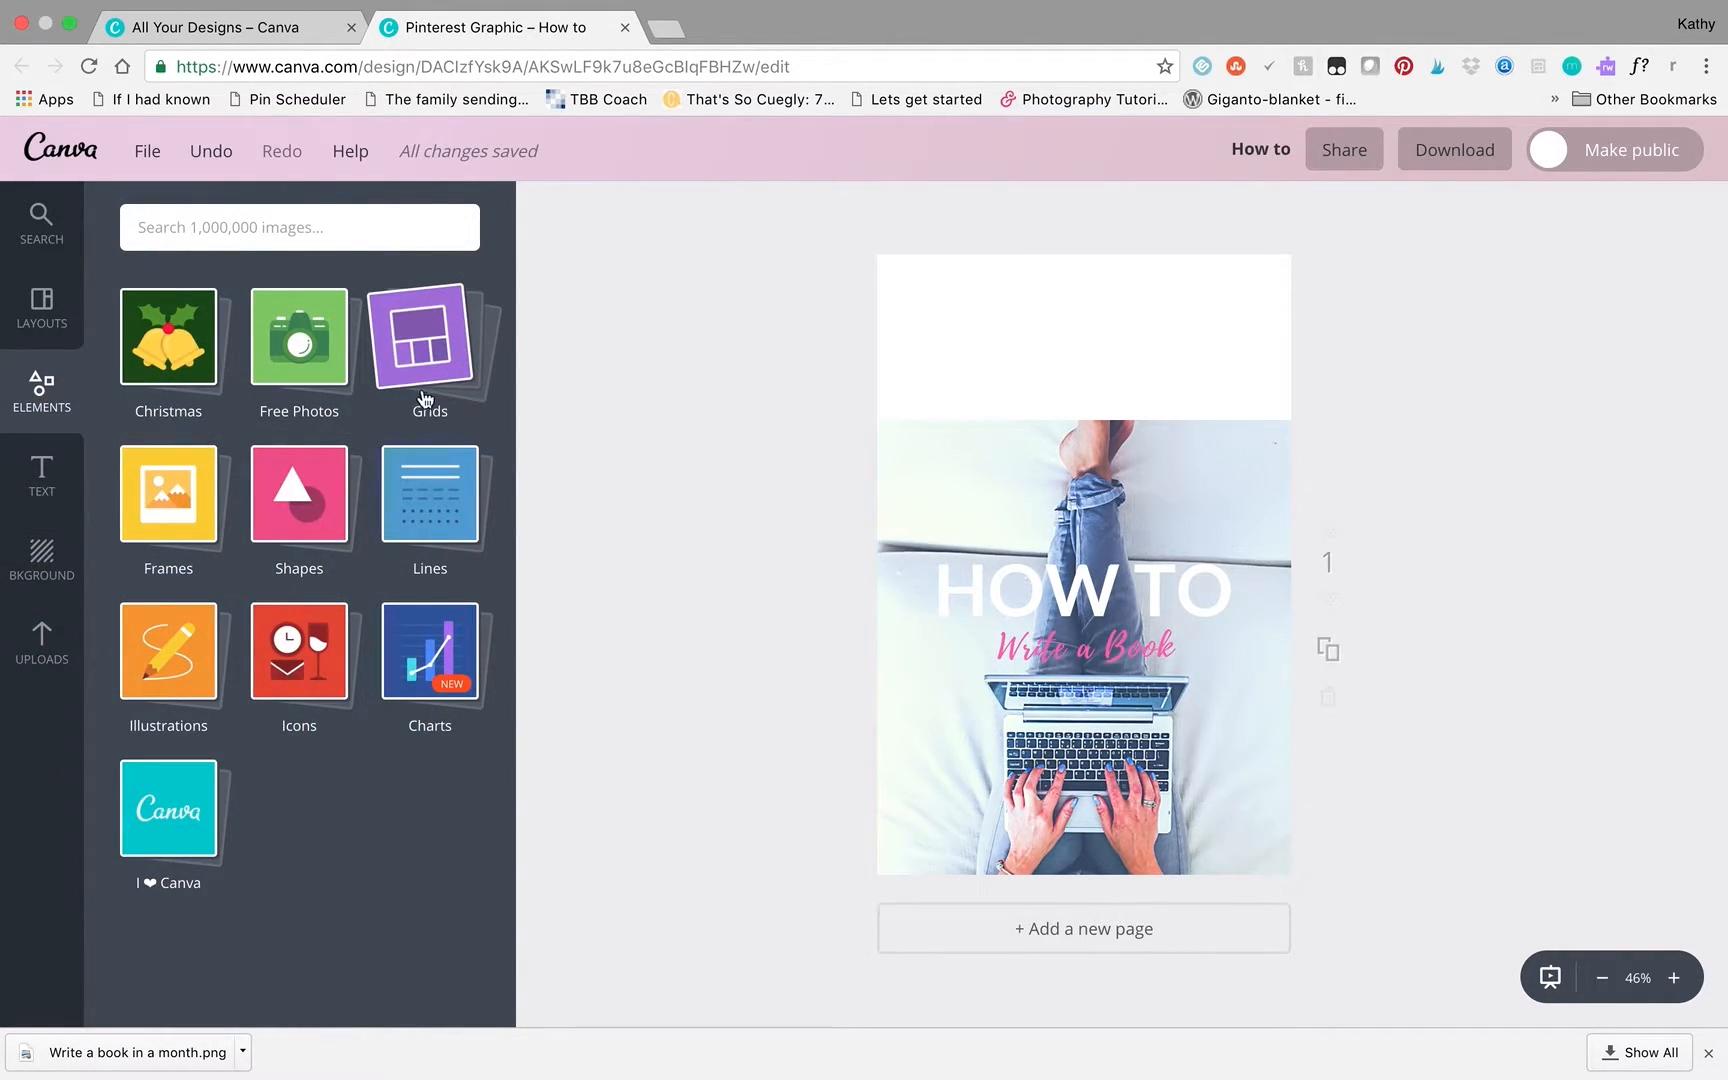
click(293, 510)
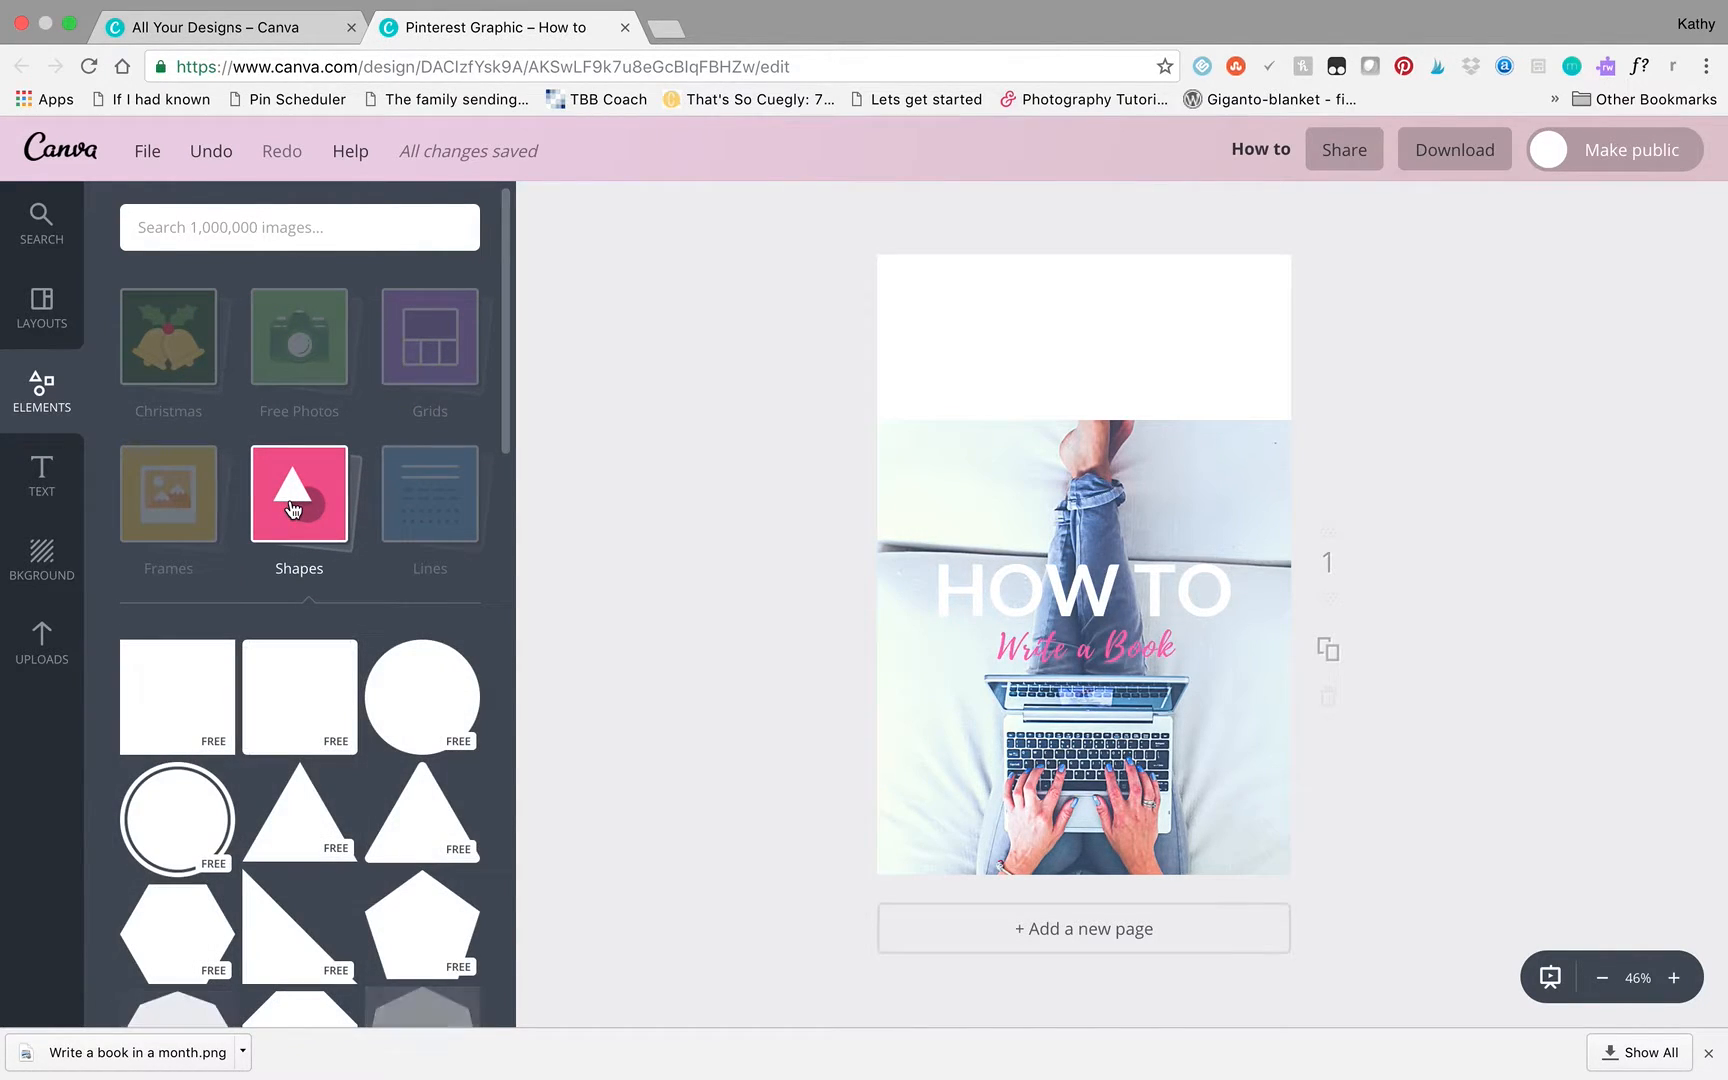
scroll(303, 725, down, 6)
scroll(303, 725, down, 10)
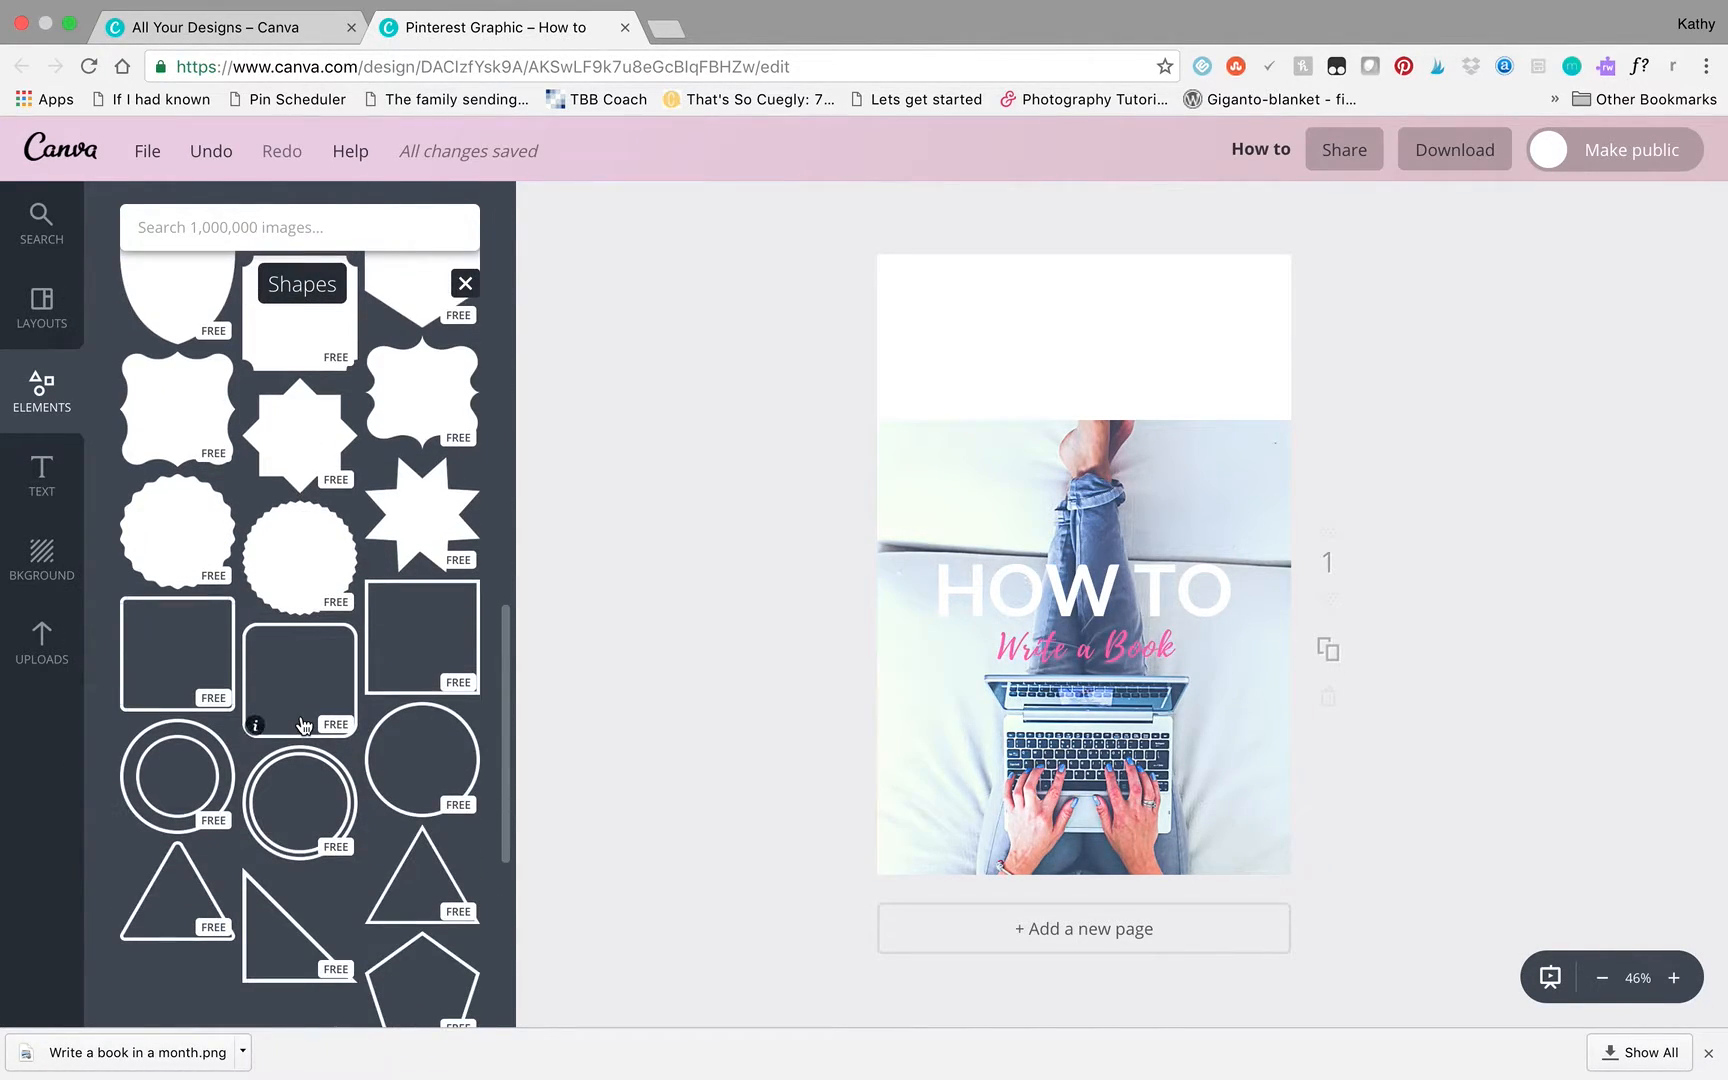
scroll(303, 725, down, 5)
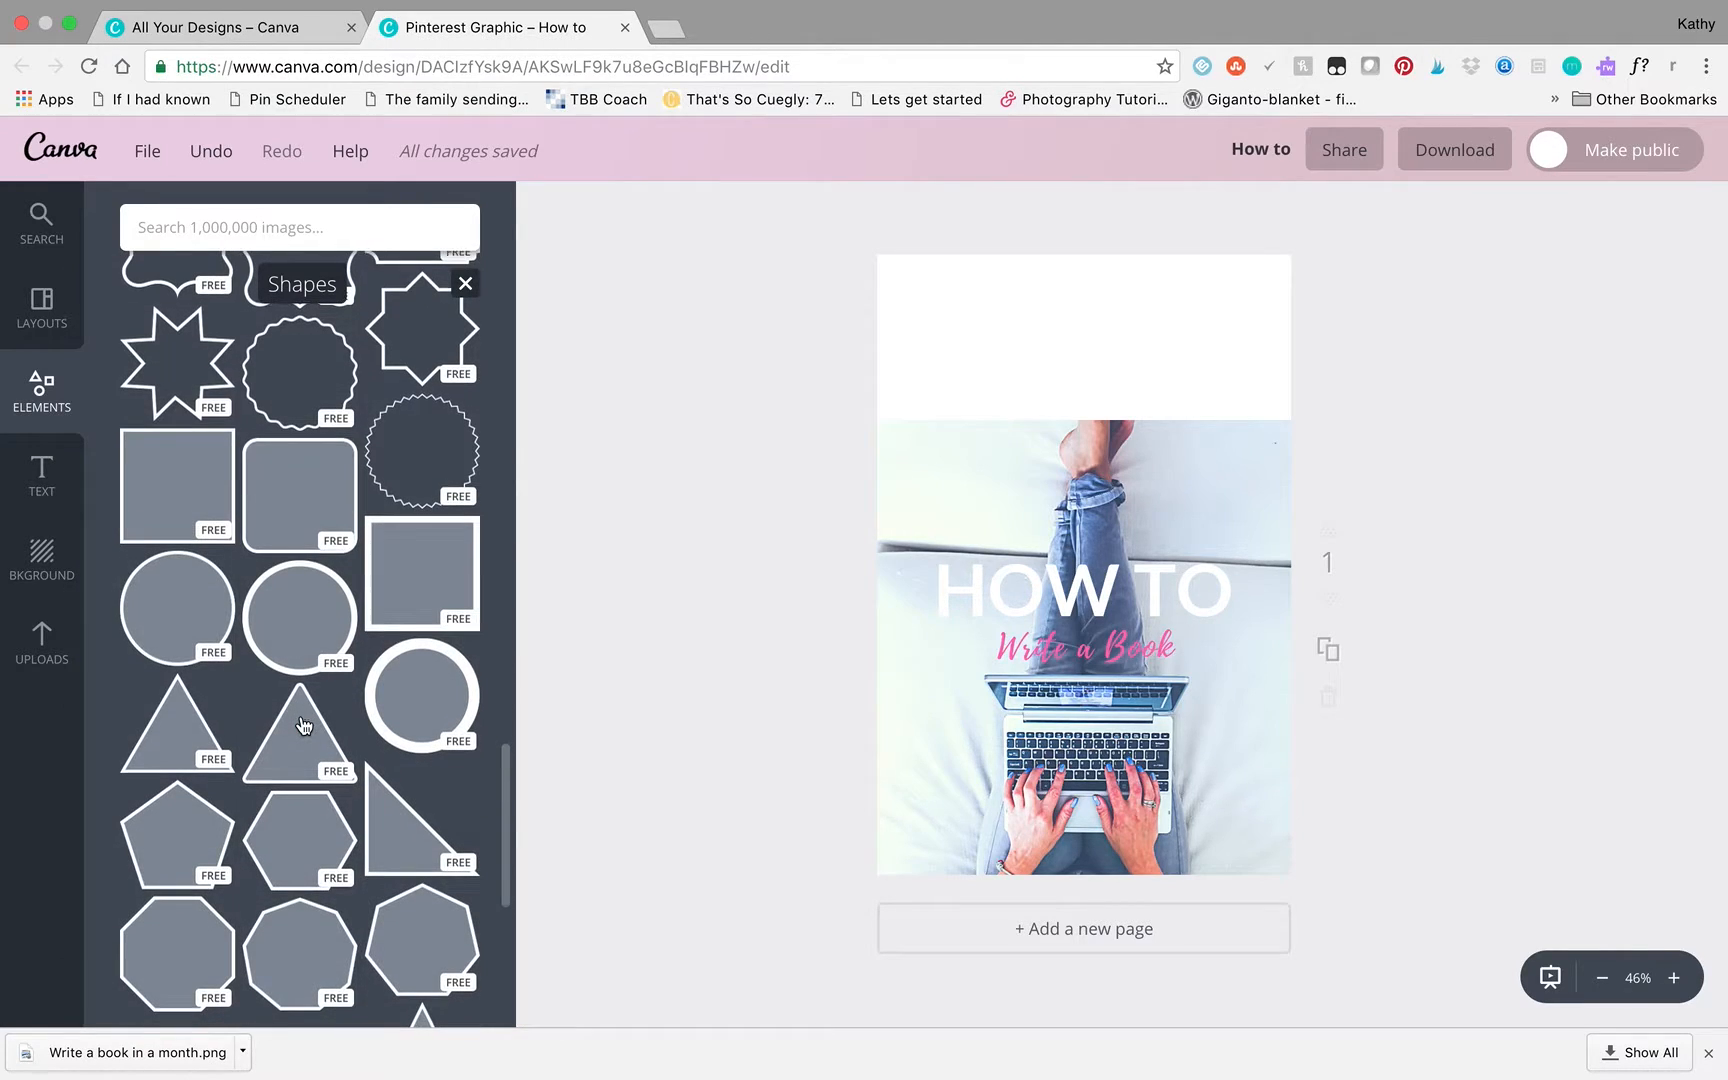
scroll(303, 725, up, 10)
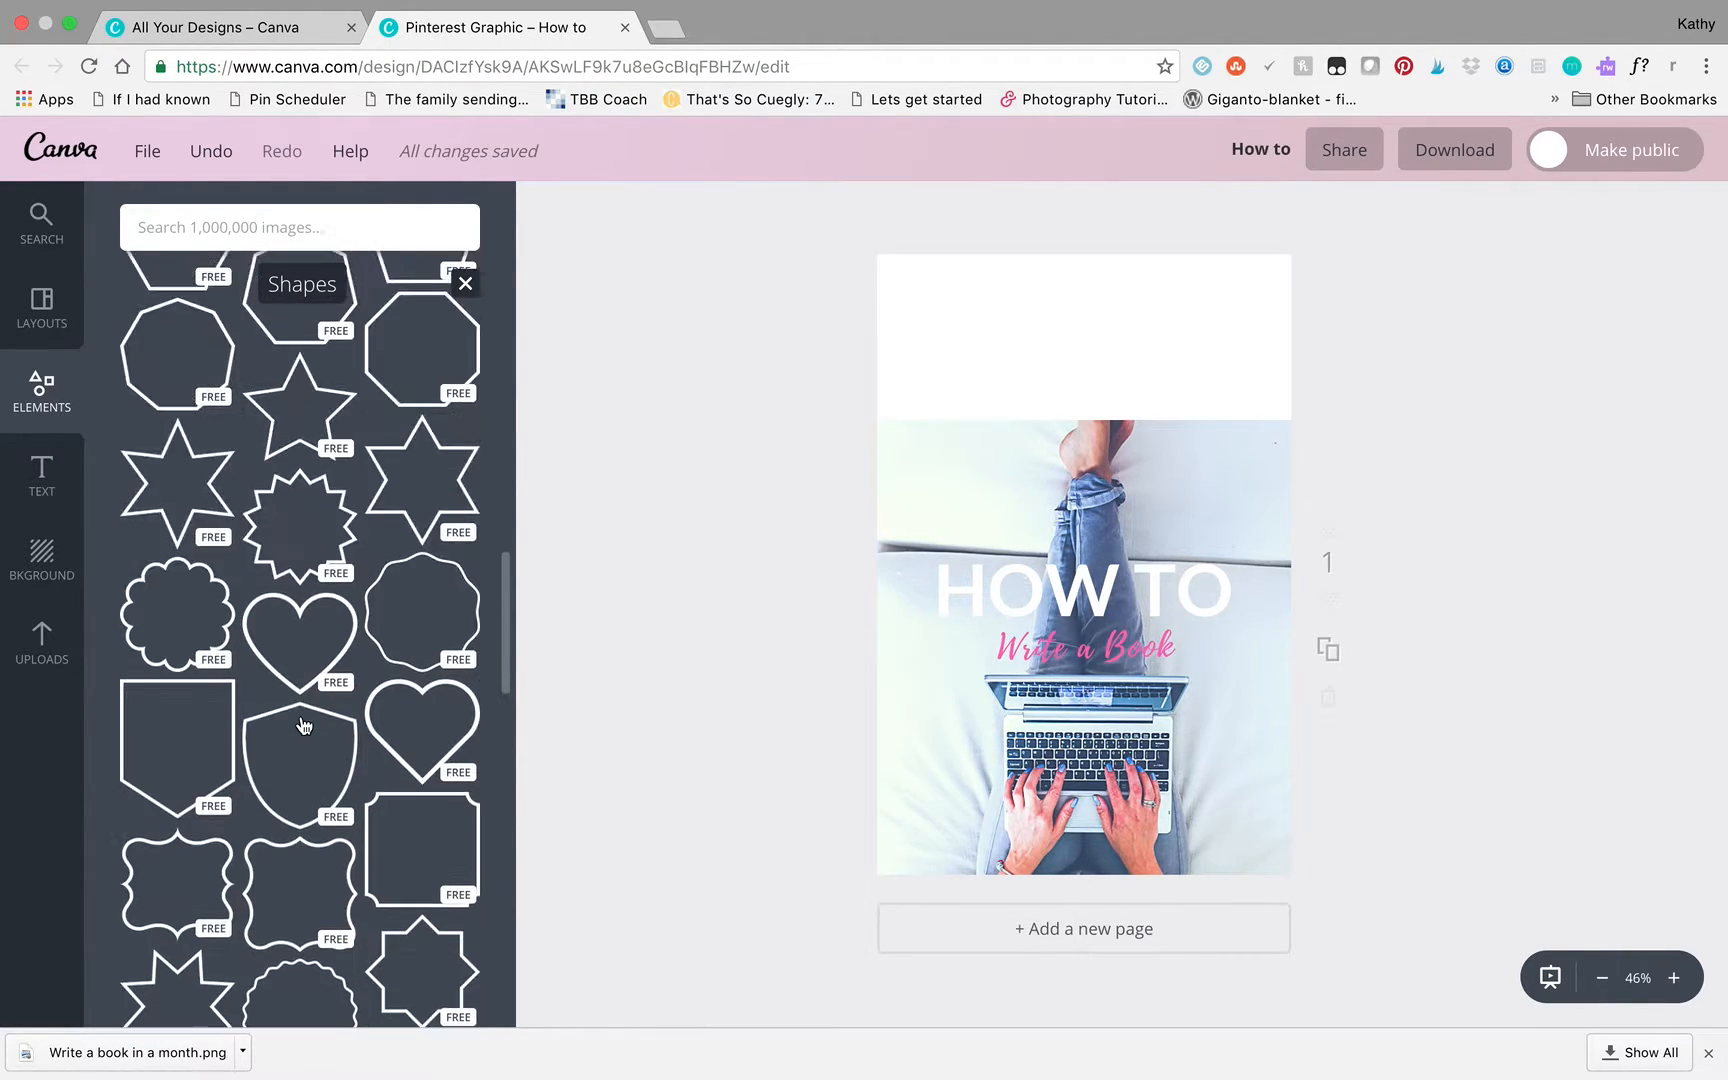
scroll(303, 725, up, 10)
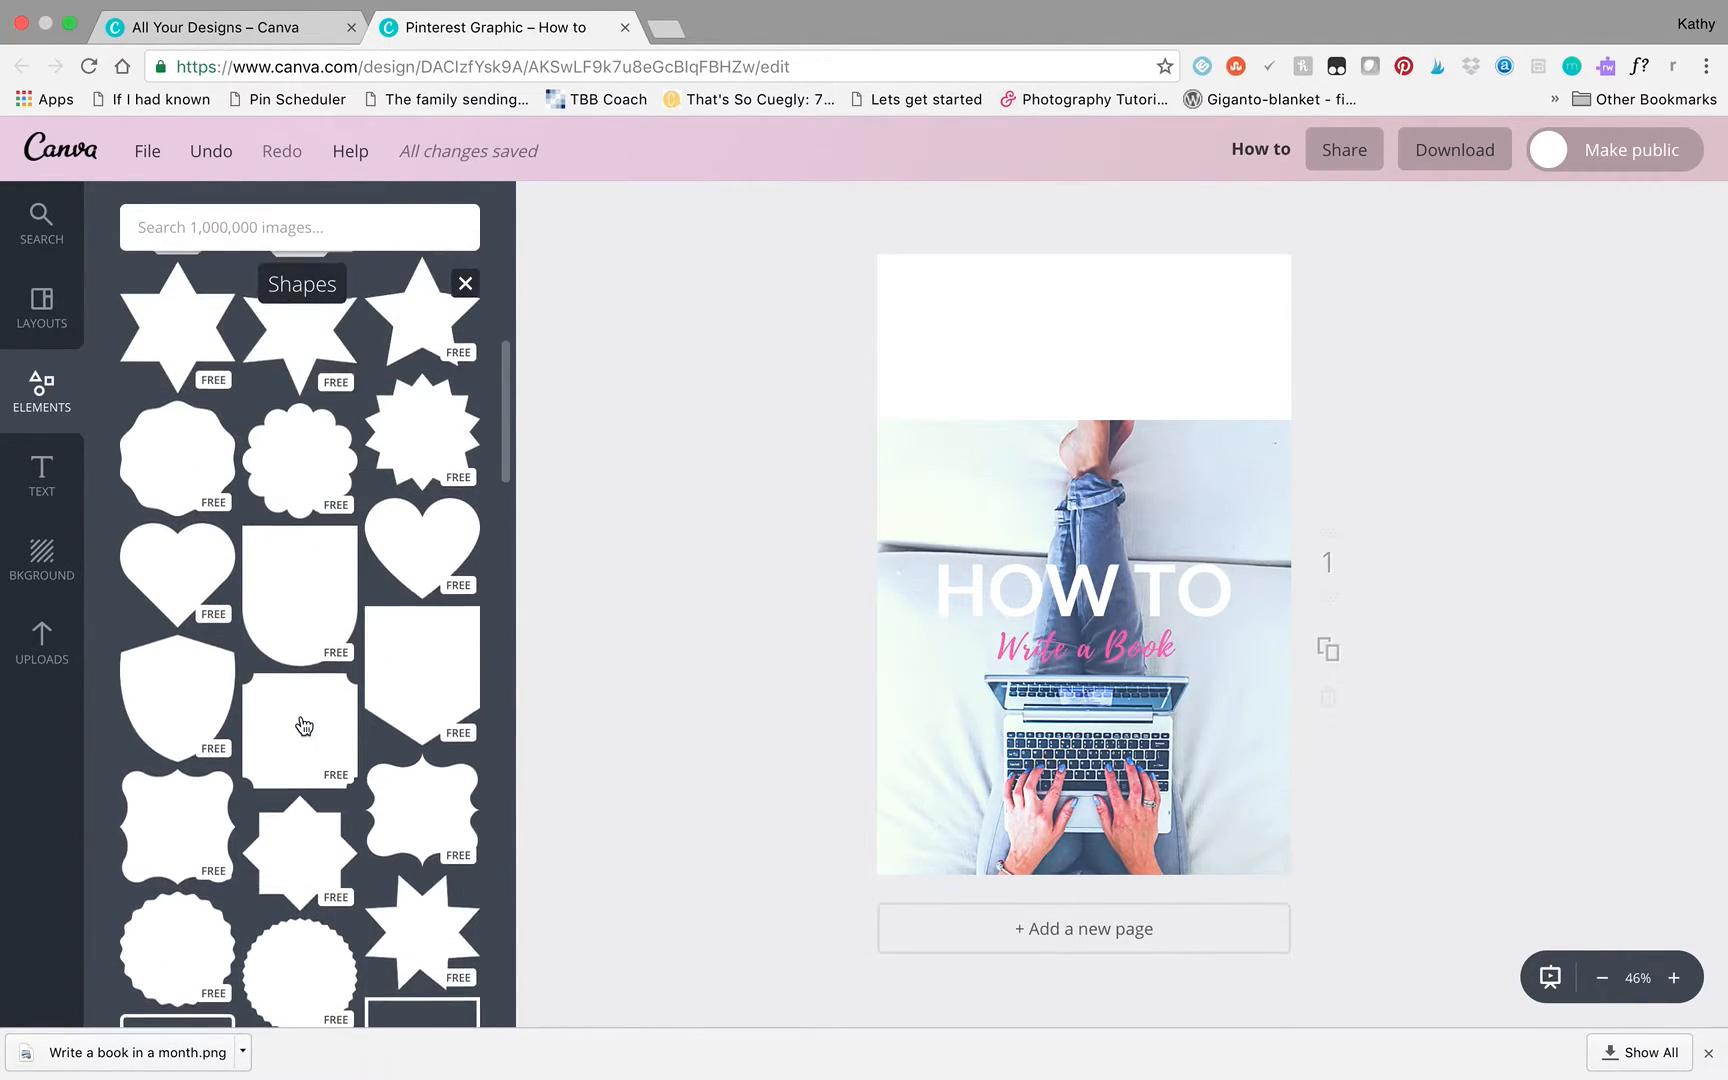
scroll(303, 725, up, 5)
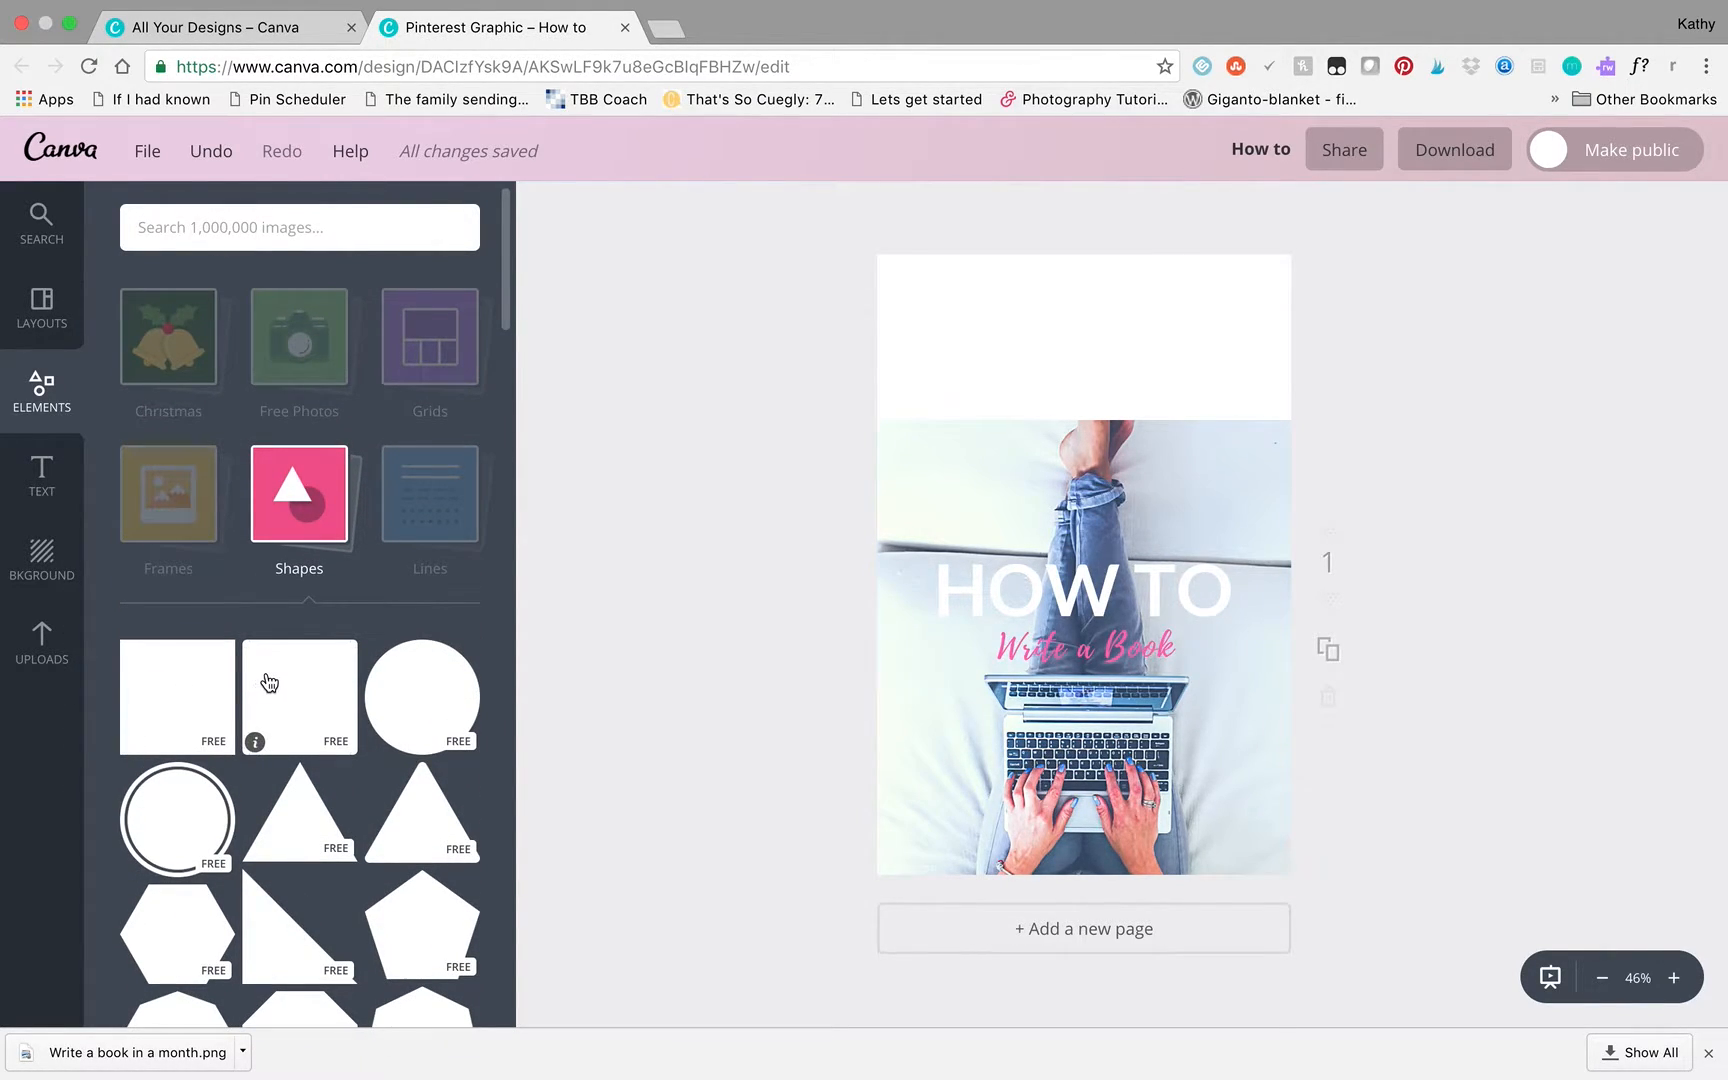
drag(262, 675, 966, 544)
drag(895, 433, 938, 524)
drag(1083, 590, 1063, 584)
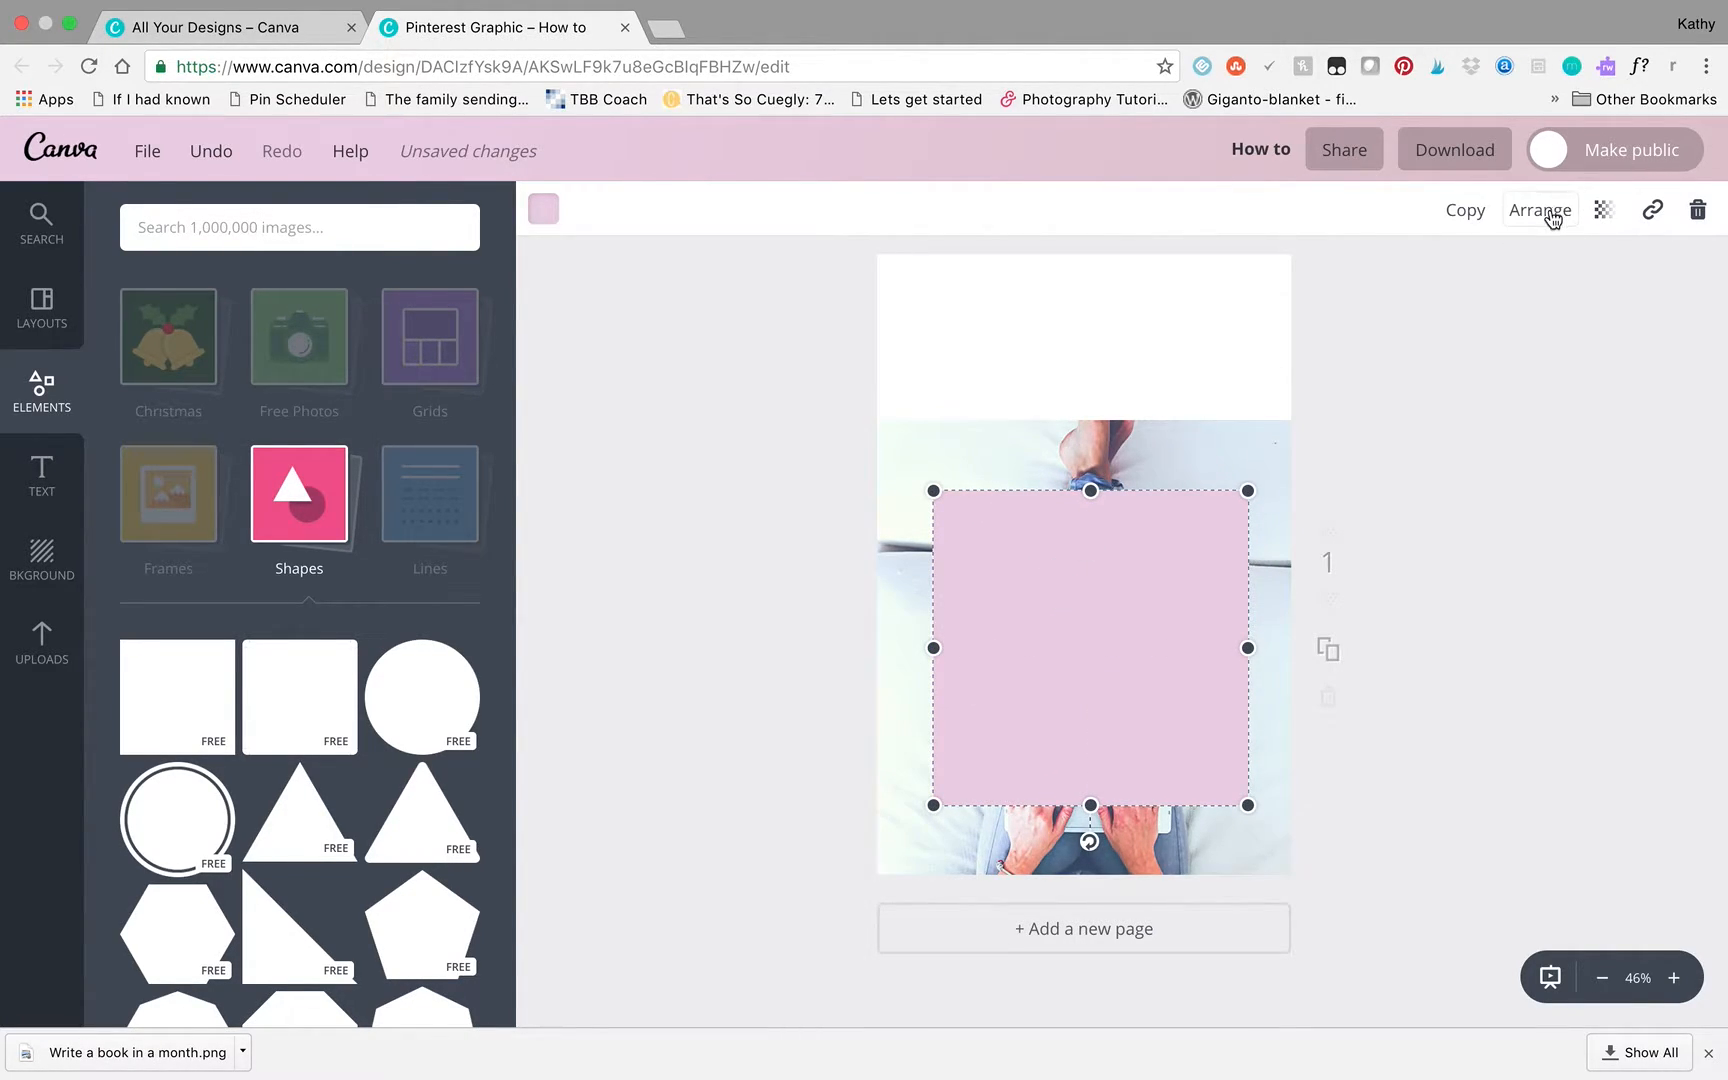
- Make the pink rounded square semi-transparent so the photo and text show through it
click(1603, 214)
drag(1543, 284, 1468, 311)
click(1453, 576)
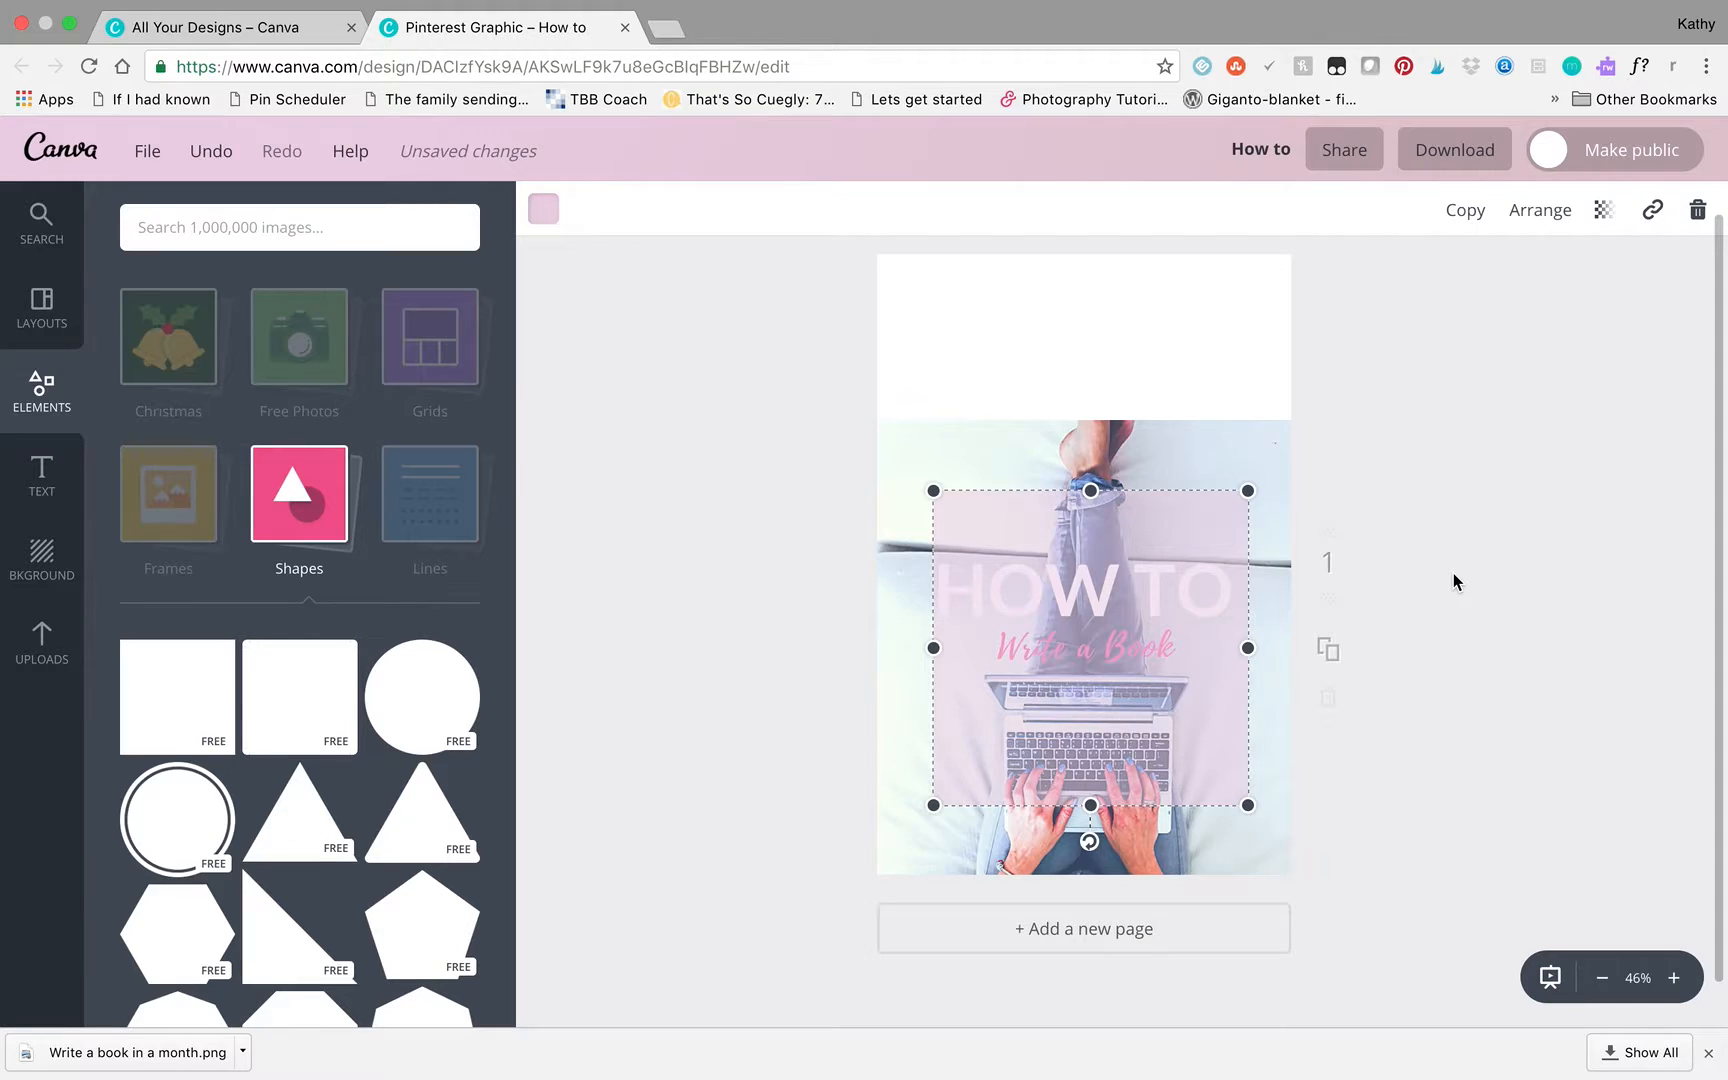
click(1452, 582)
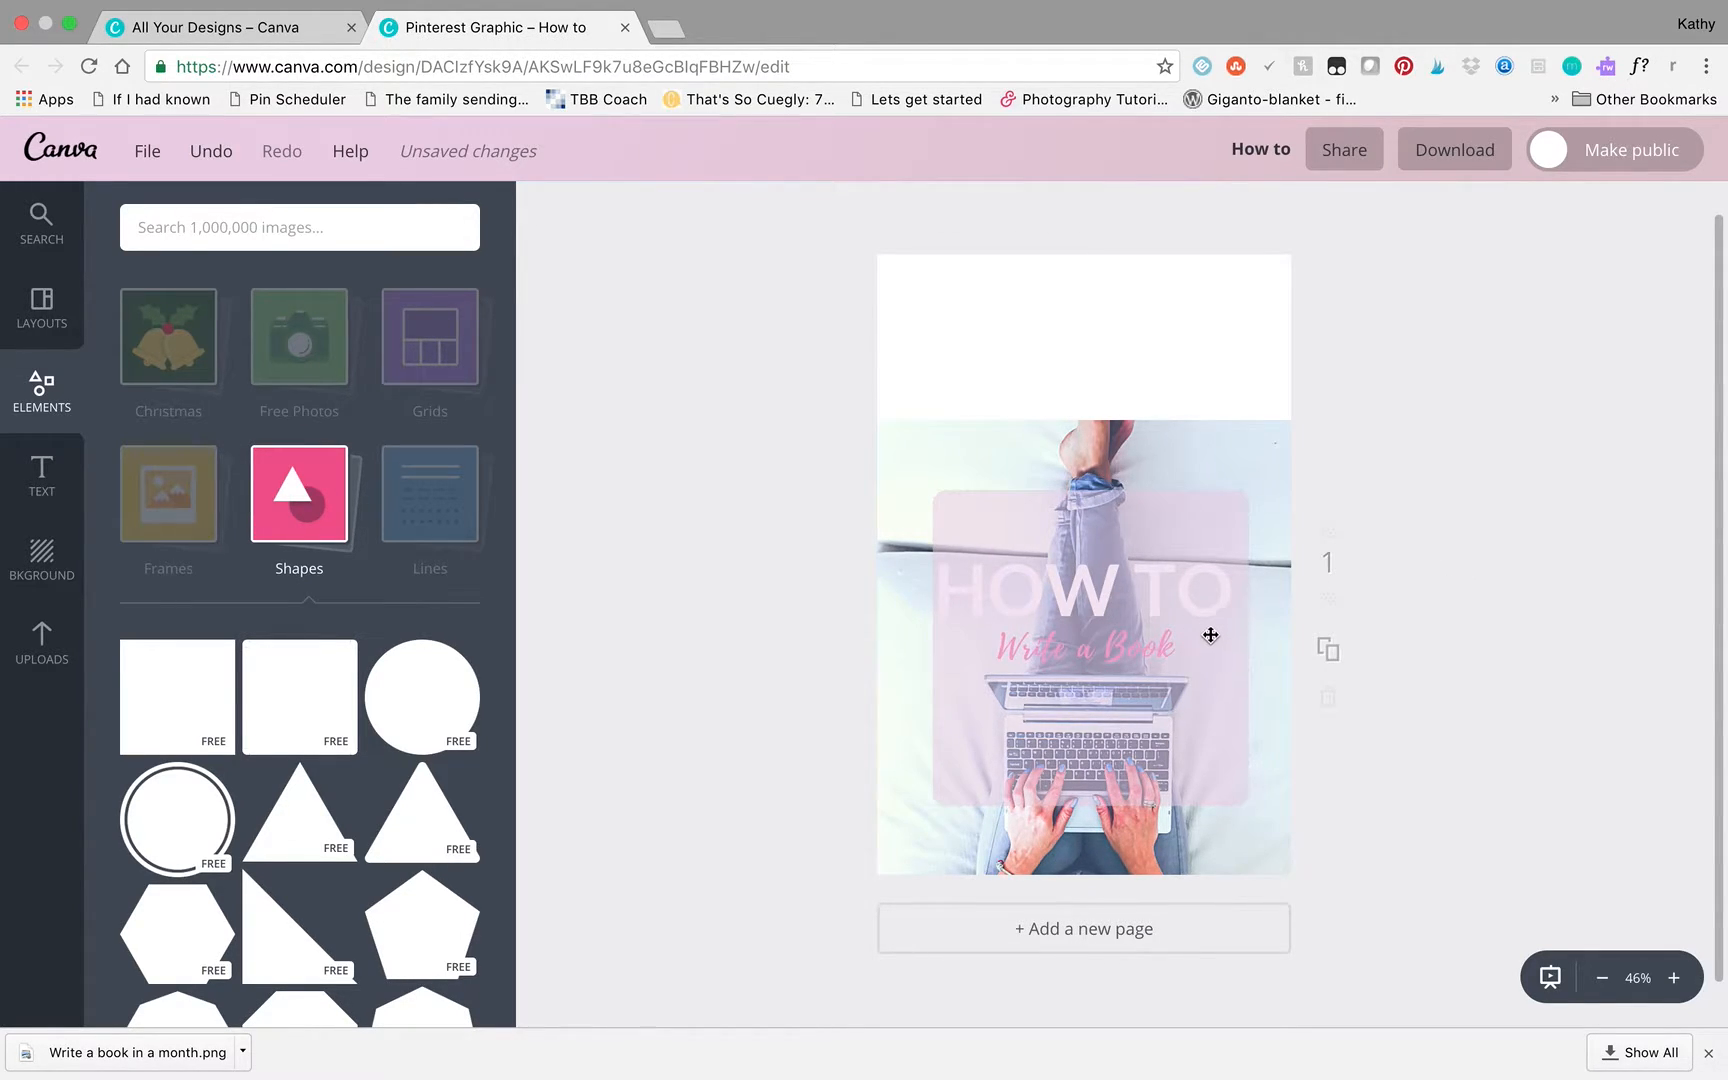
- Send the pink rounded square back two levels so it sits behind the subtitle and the HOW TO heading
click(1217, 684)
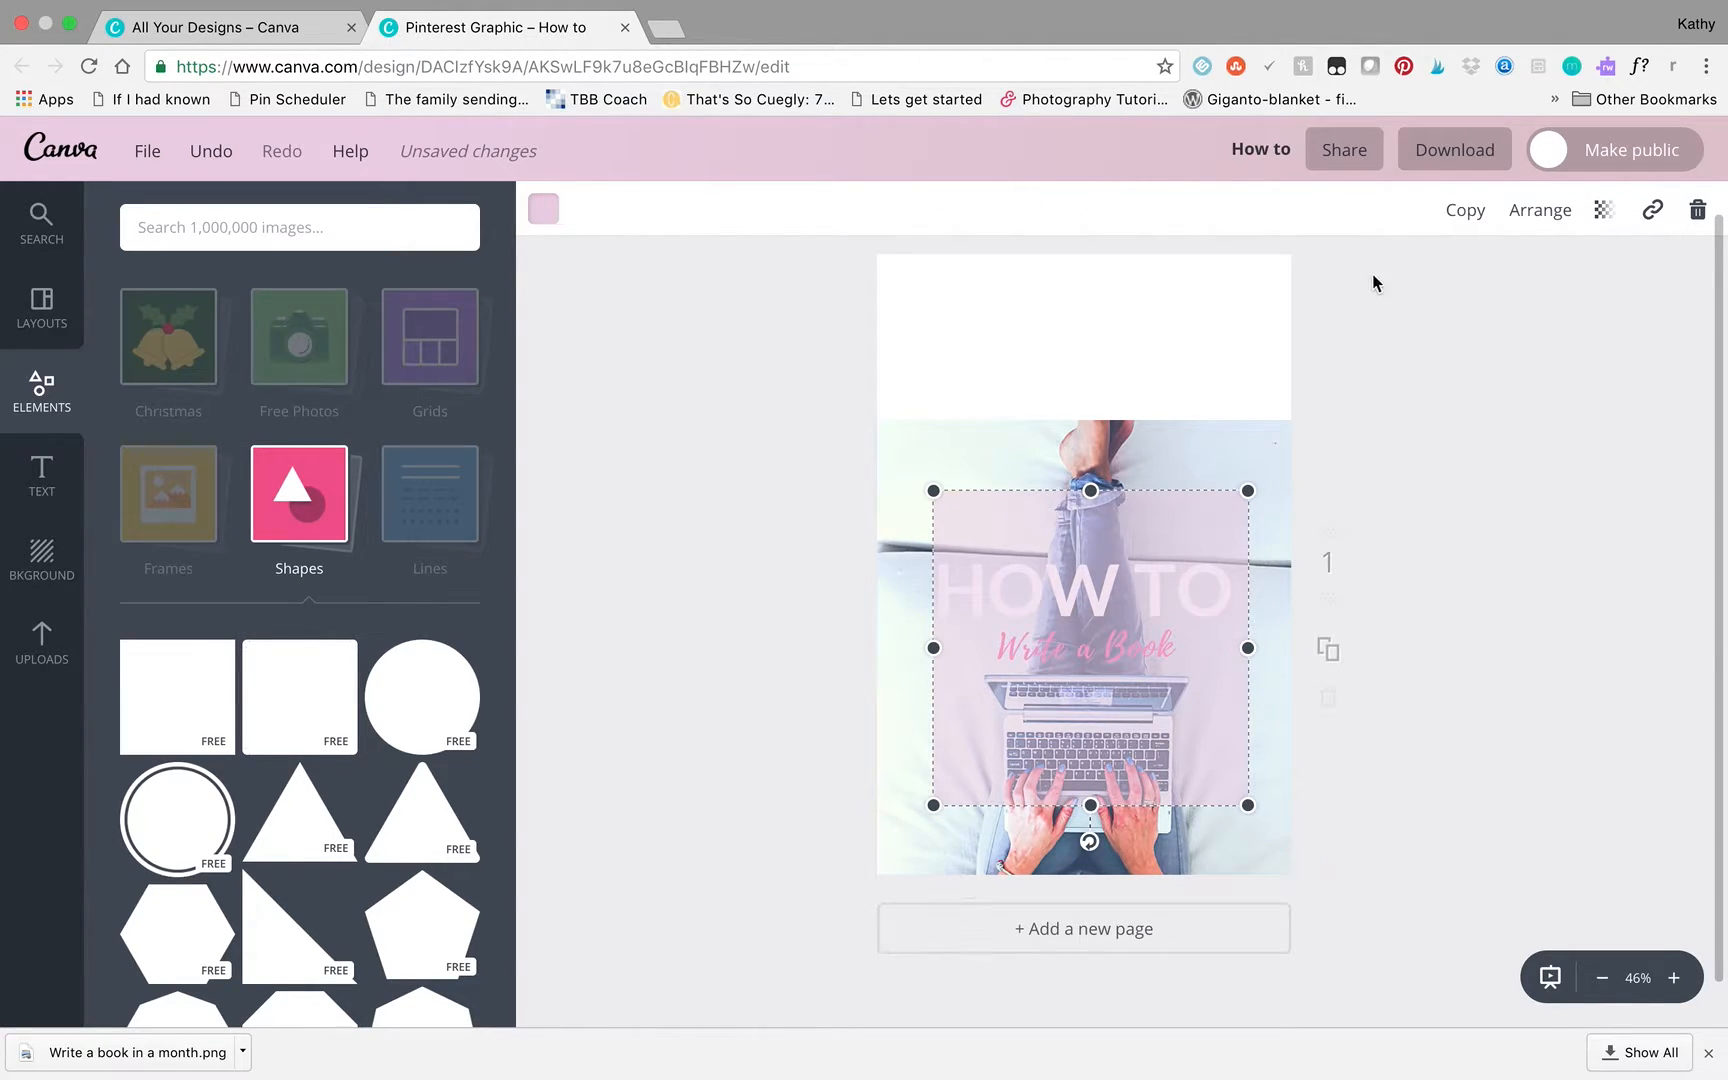
click(1545, 216)
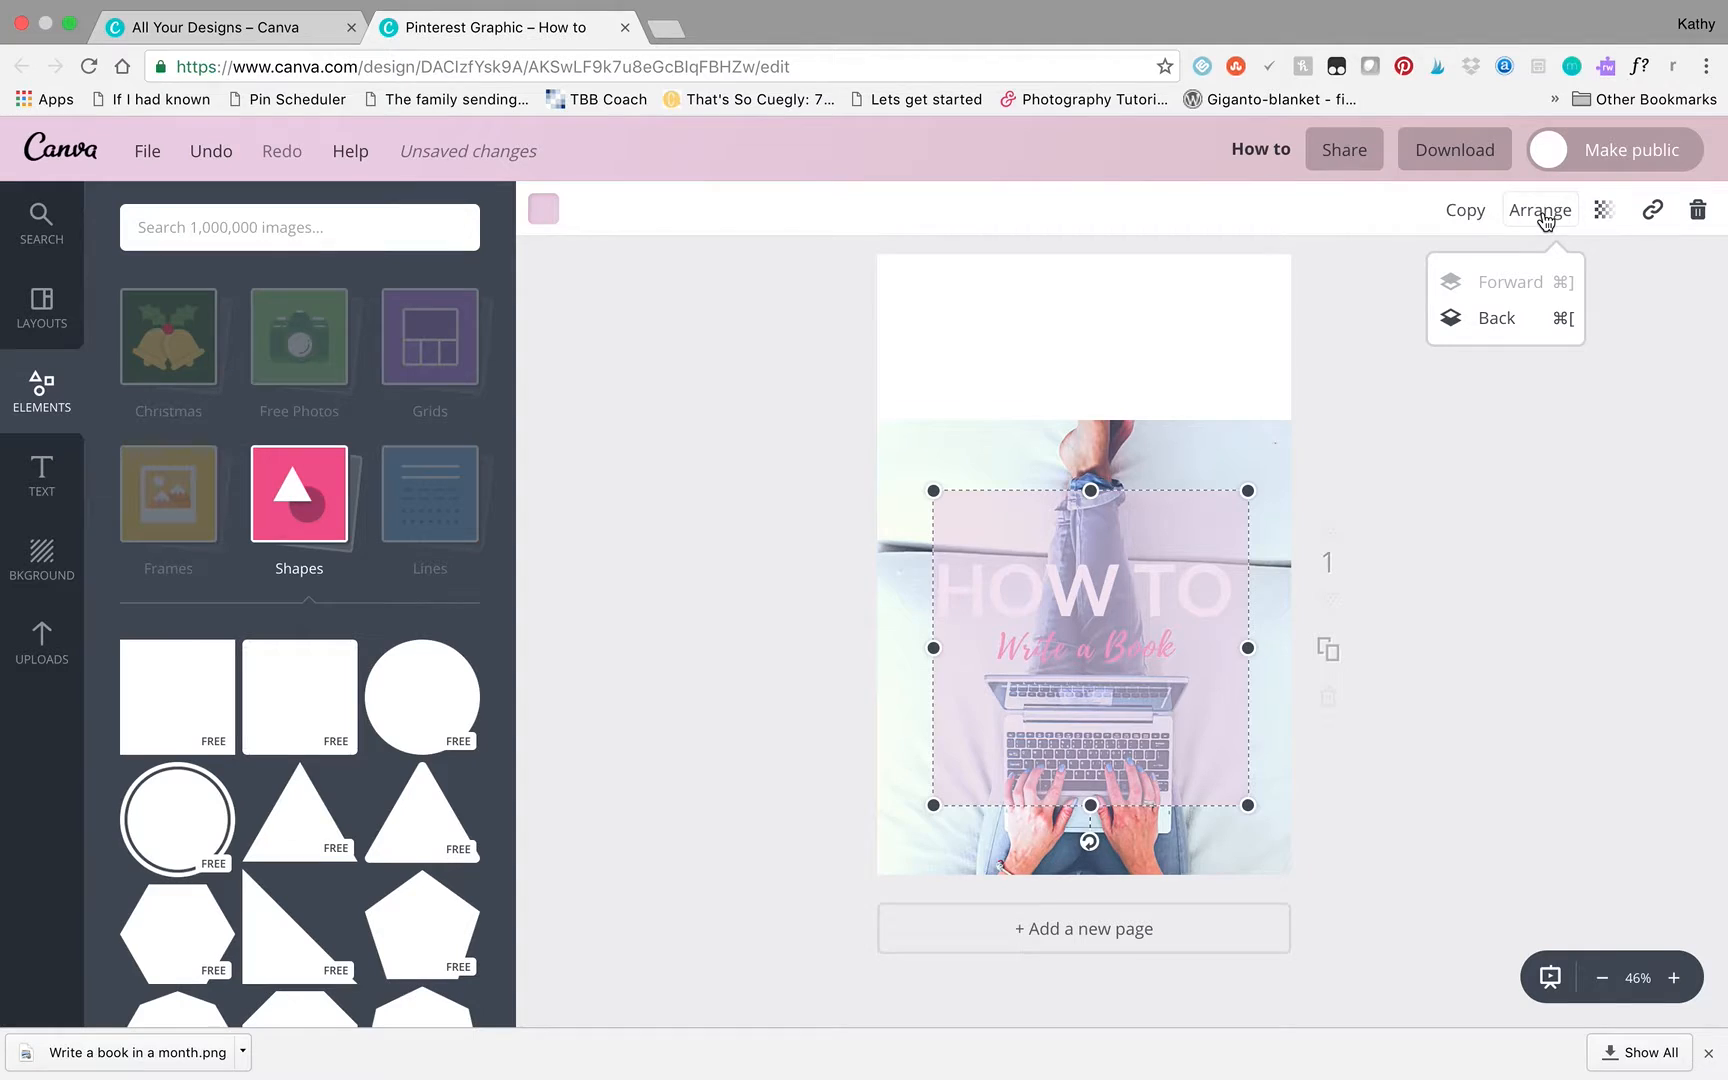
click(1503, 320)
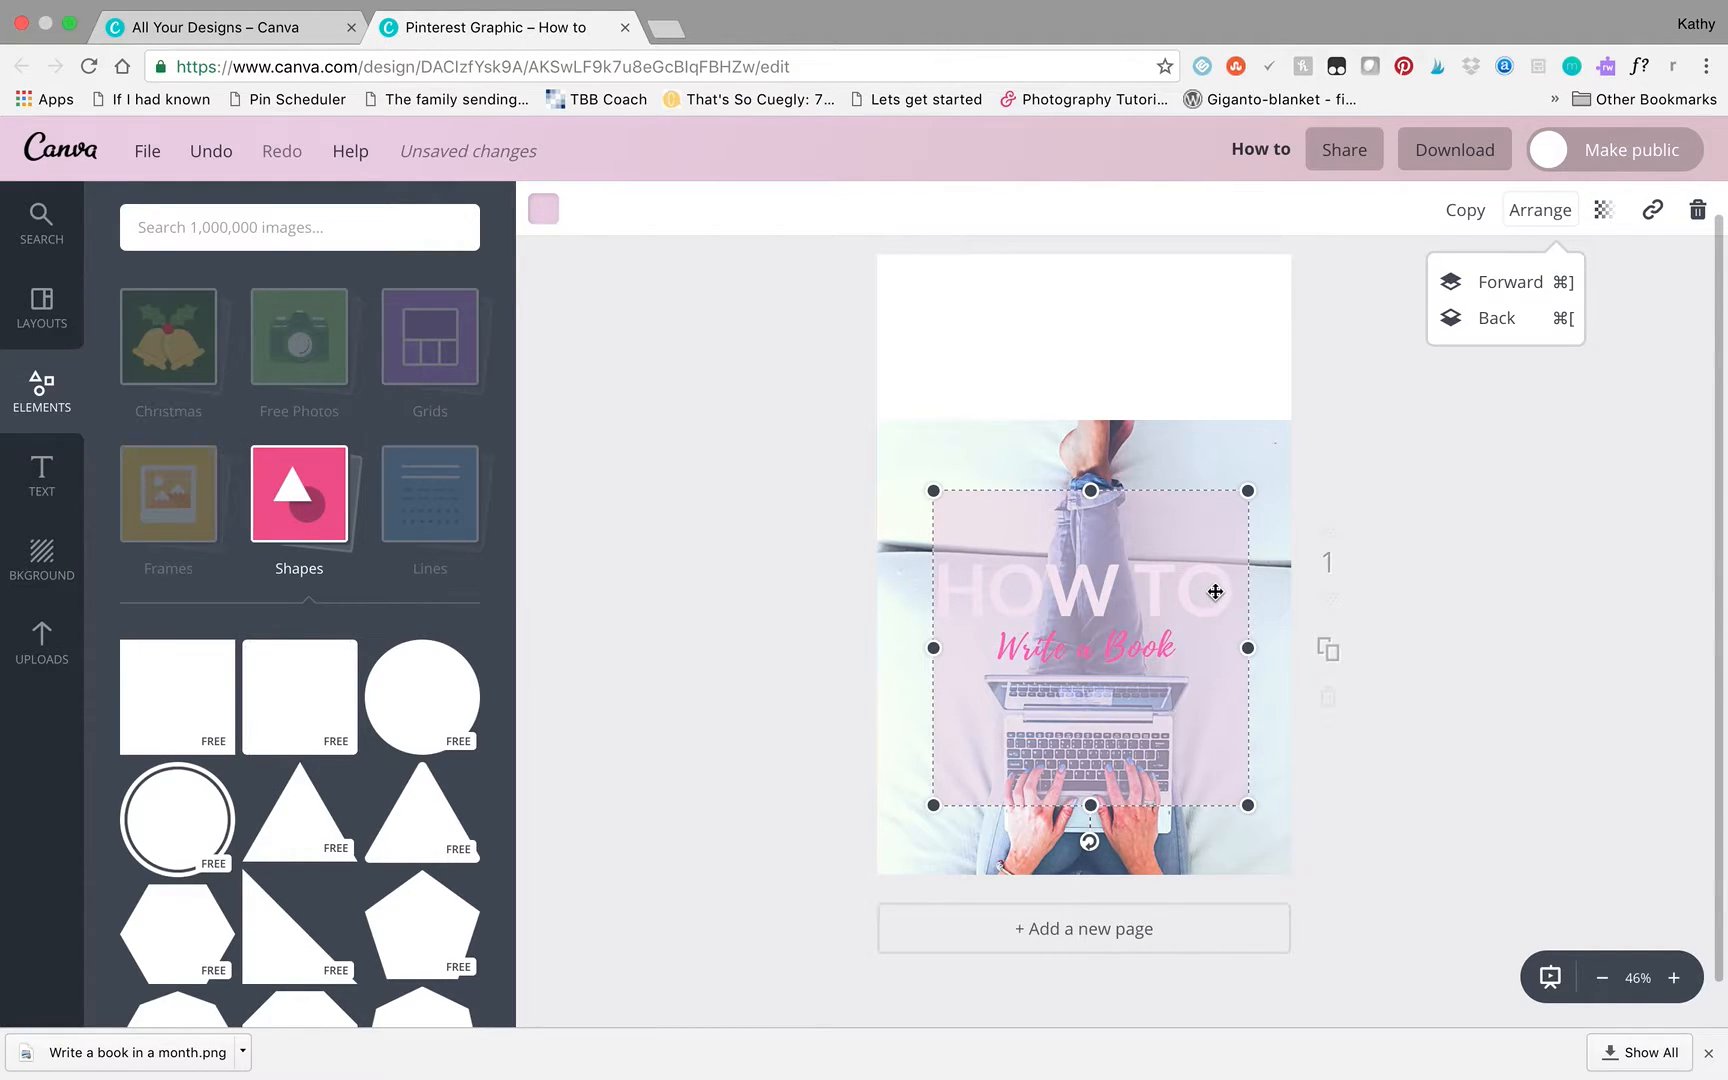
click(1500, 319)
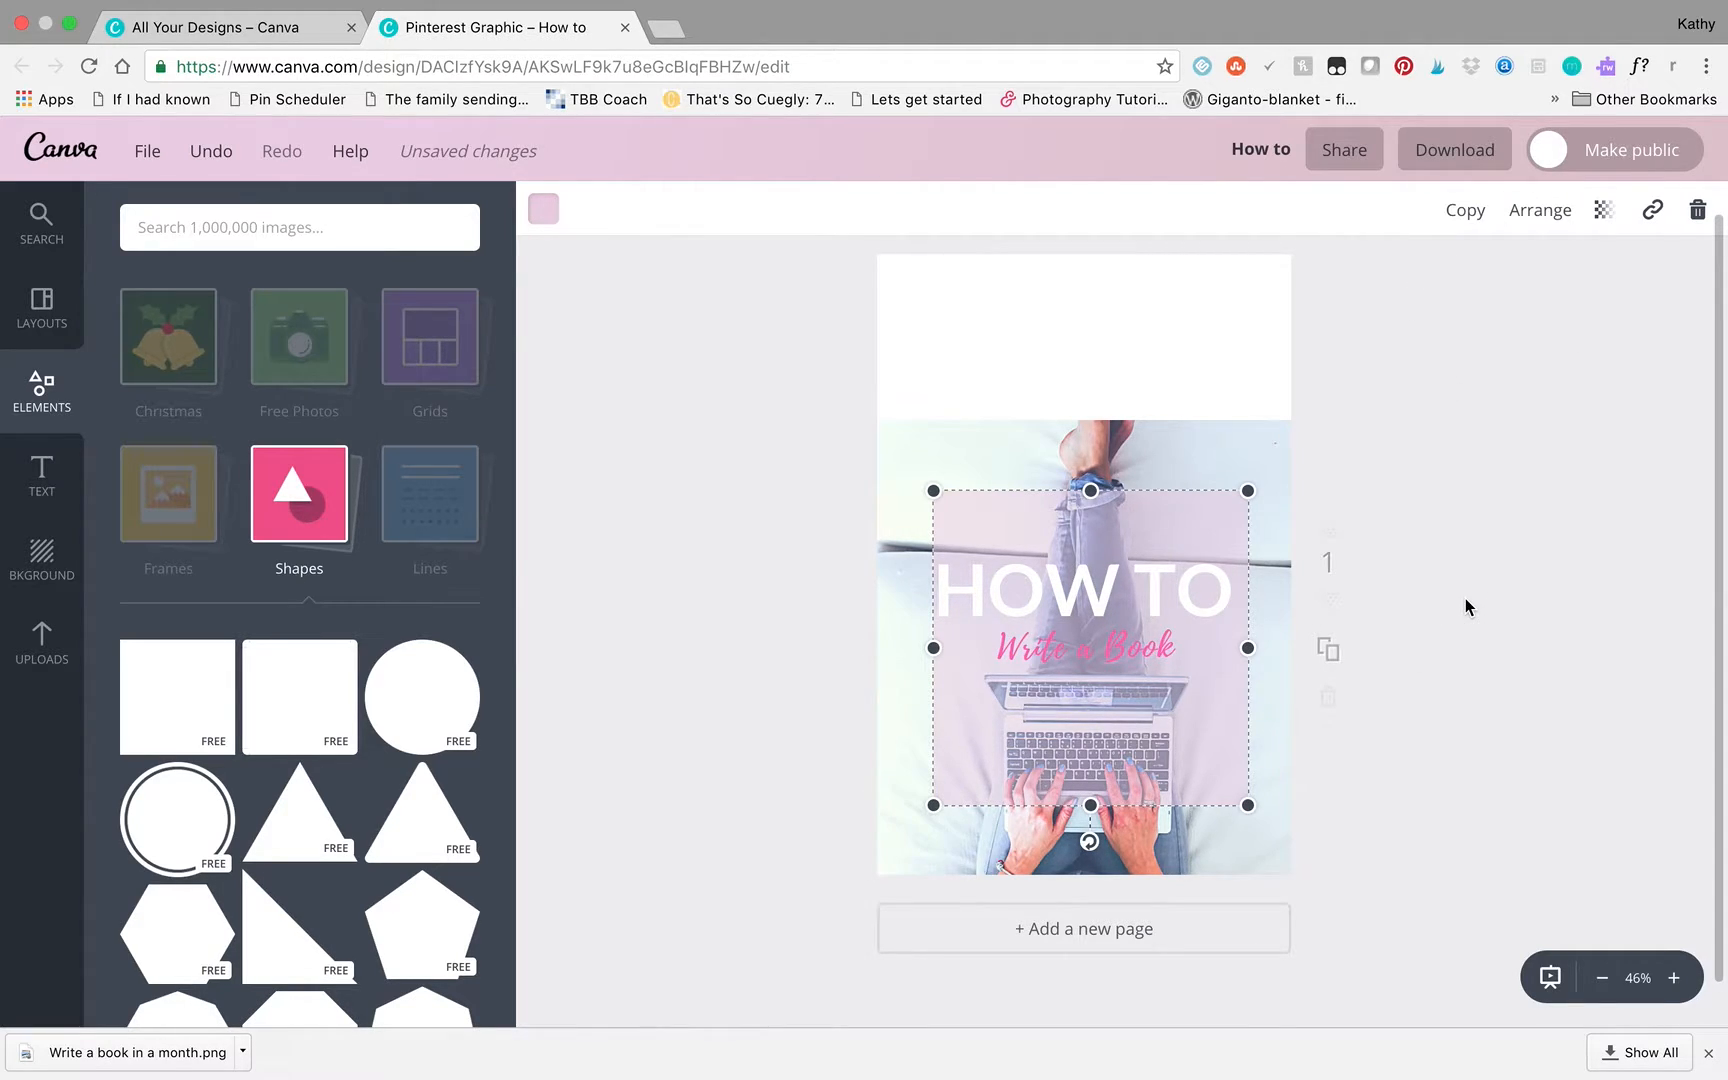
- Search the image library for "reading"
click(1478, 675)
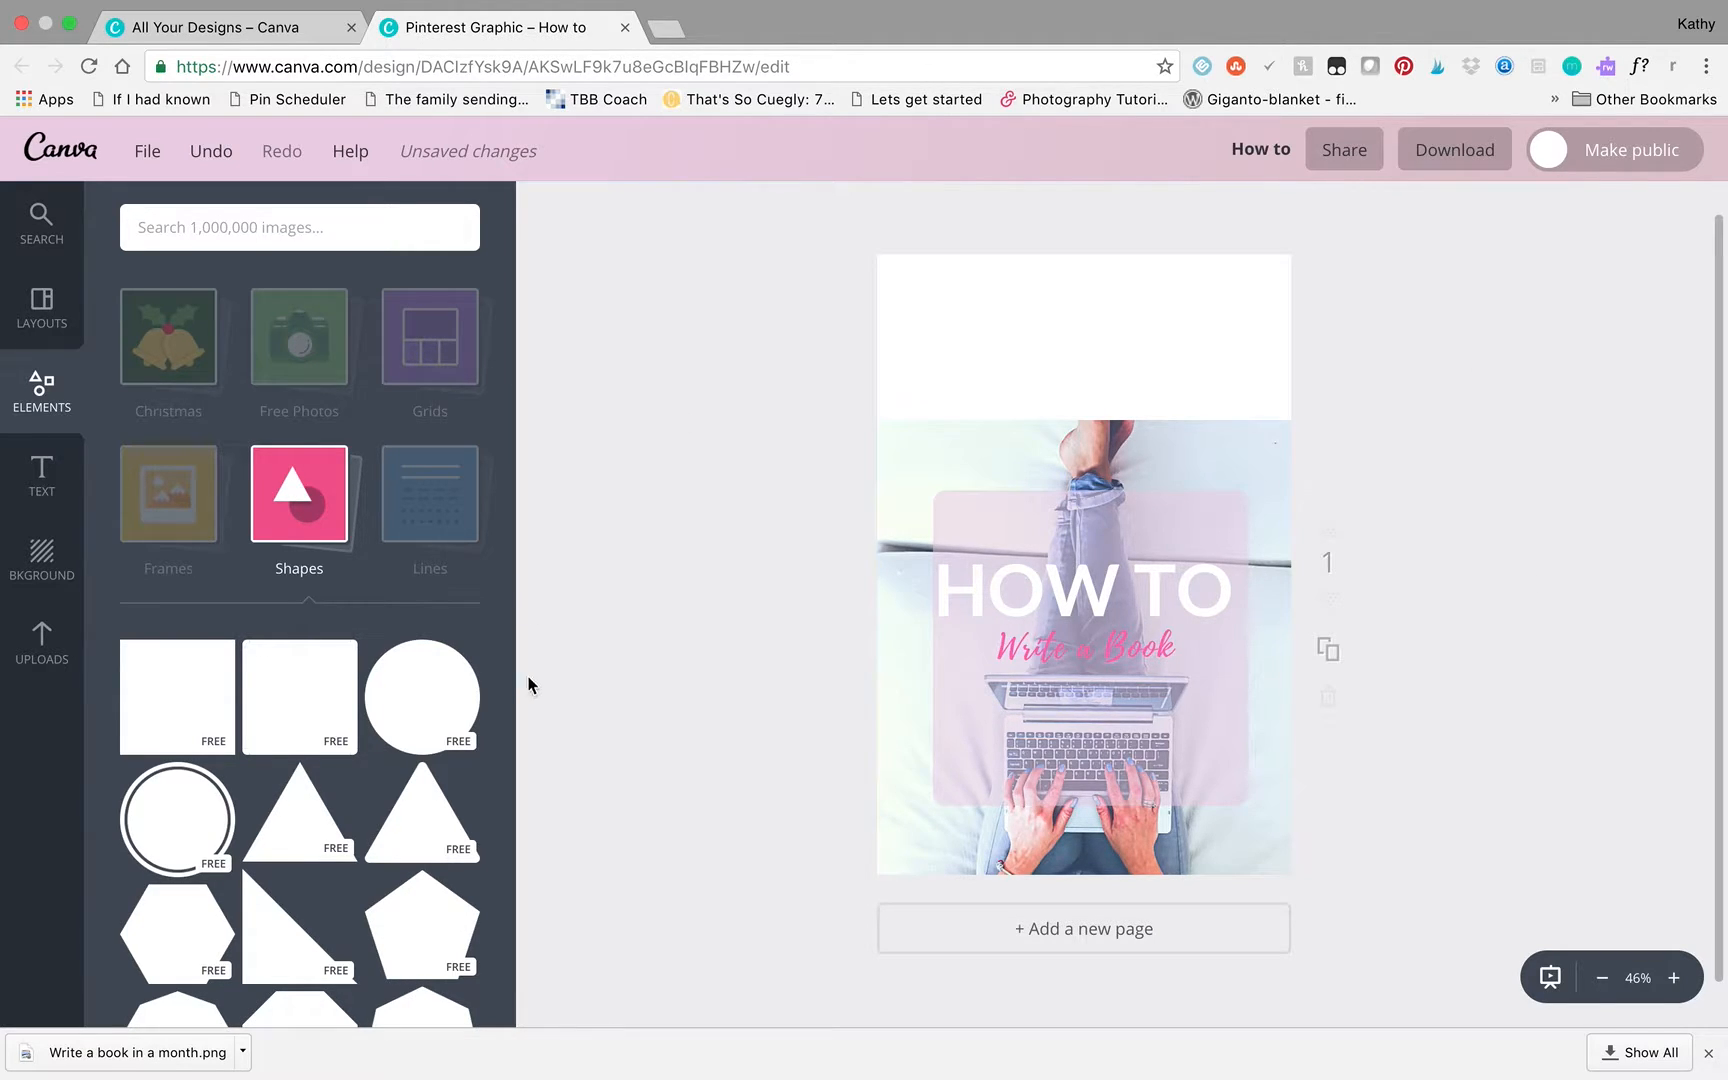
click(36, 650)
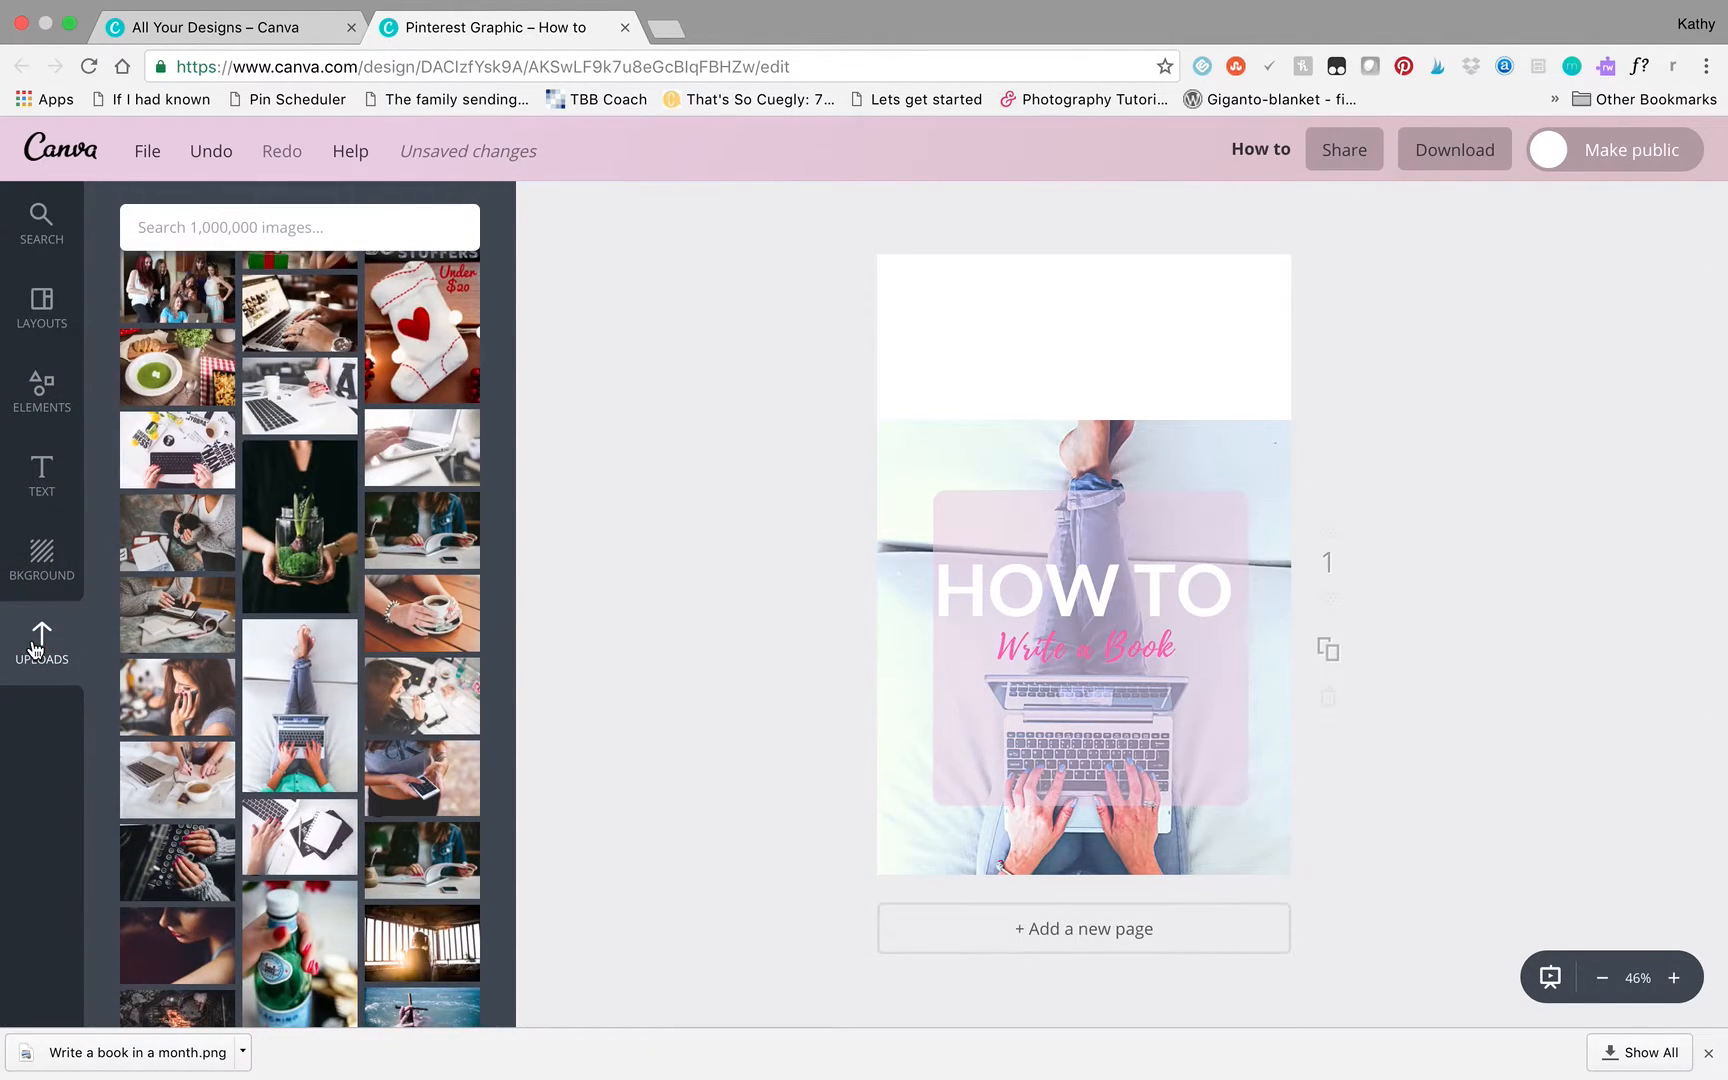
click(296, 227)
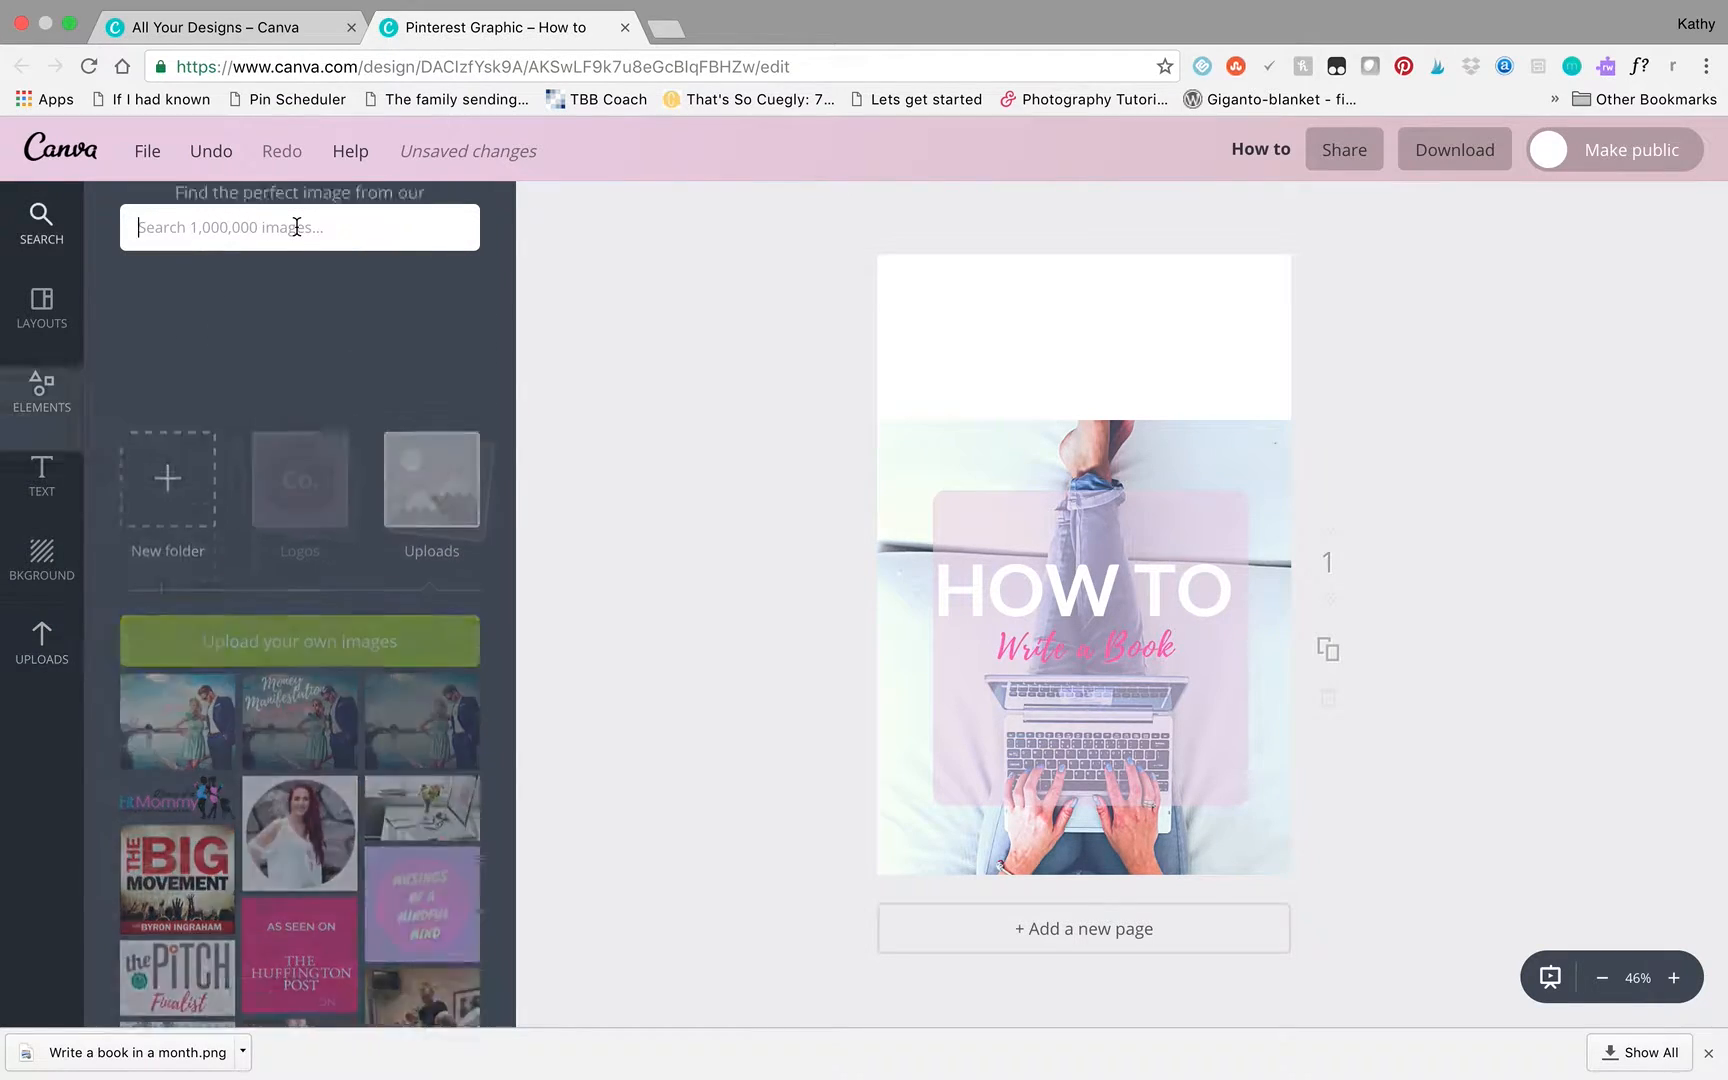
text(reading)
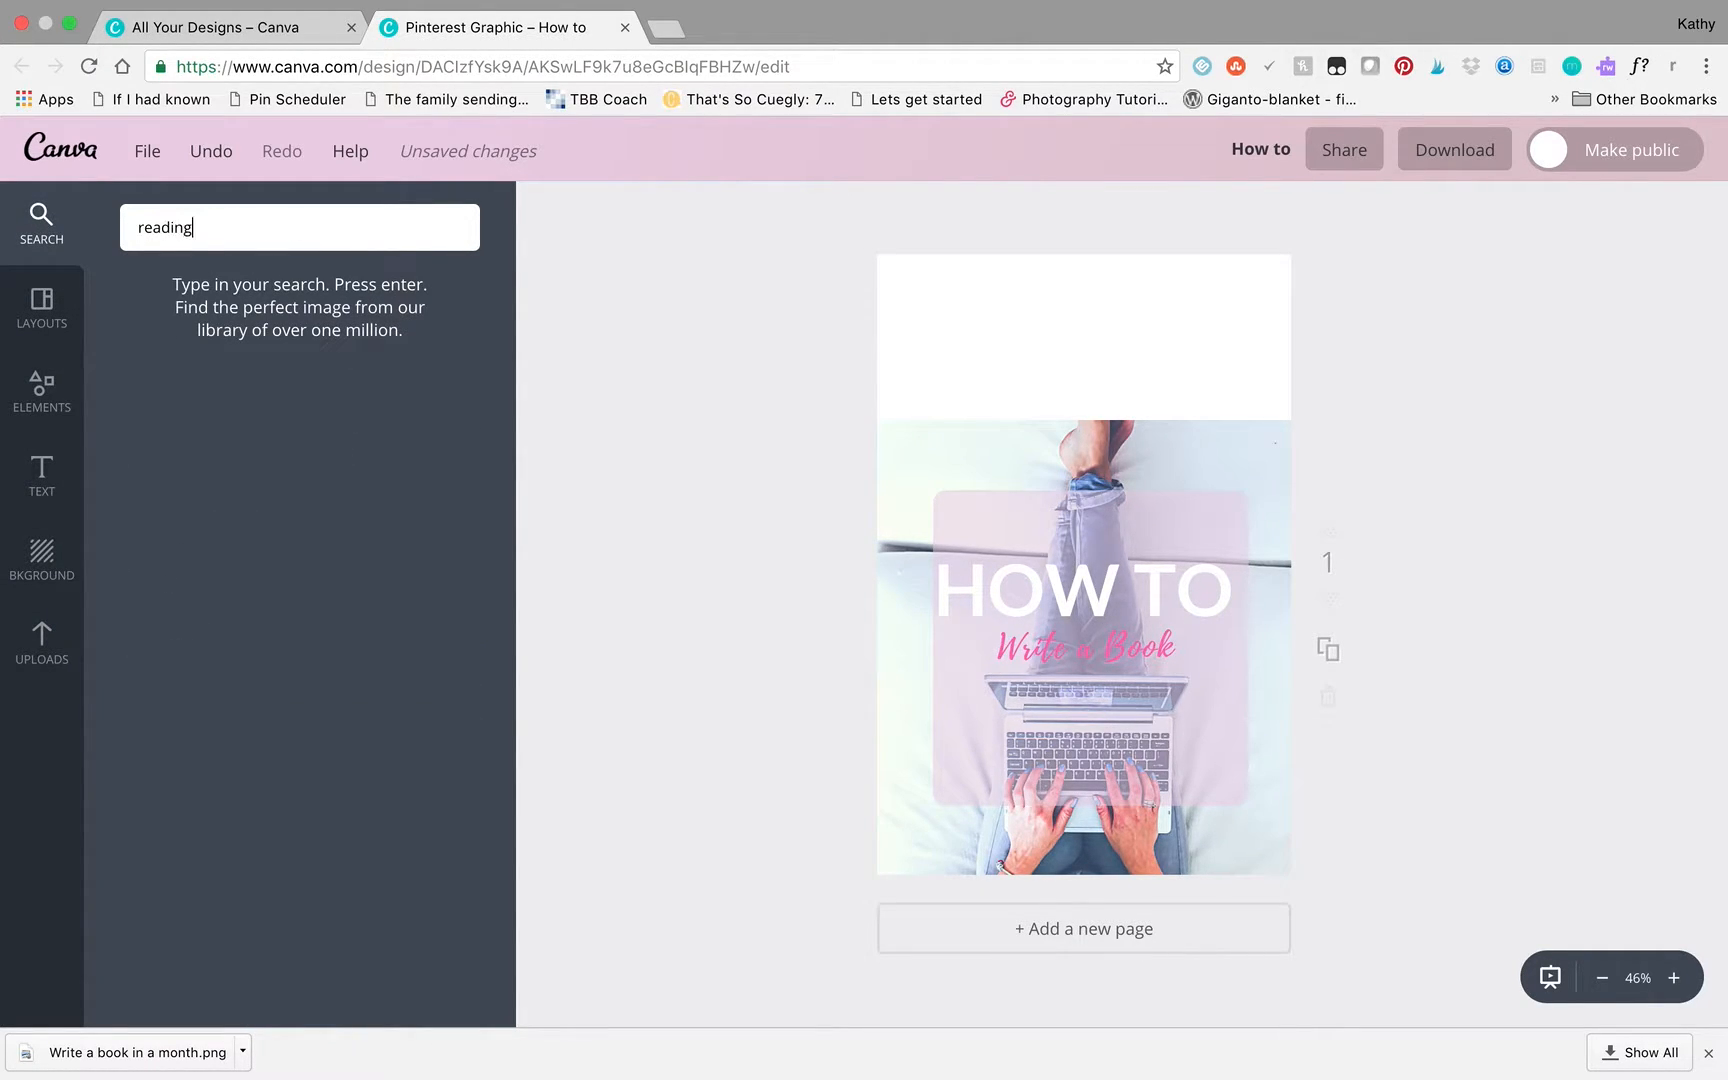
key(Return)
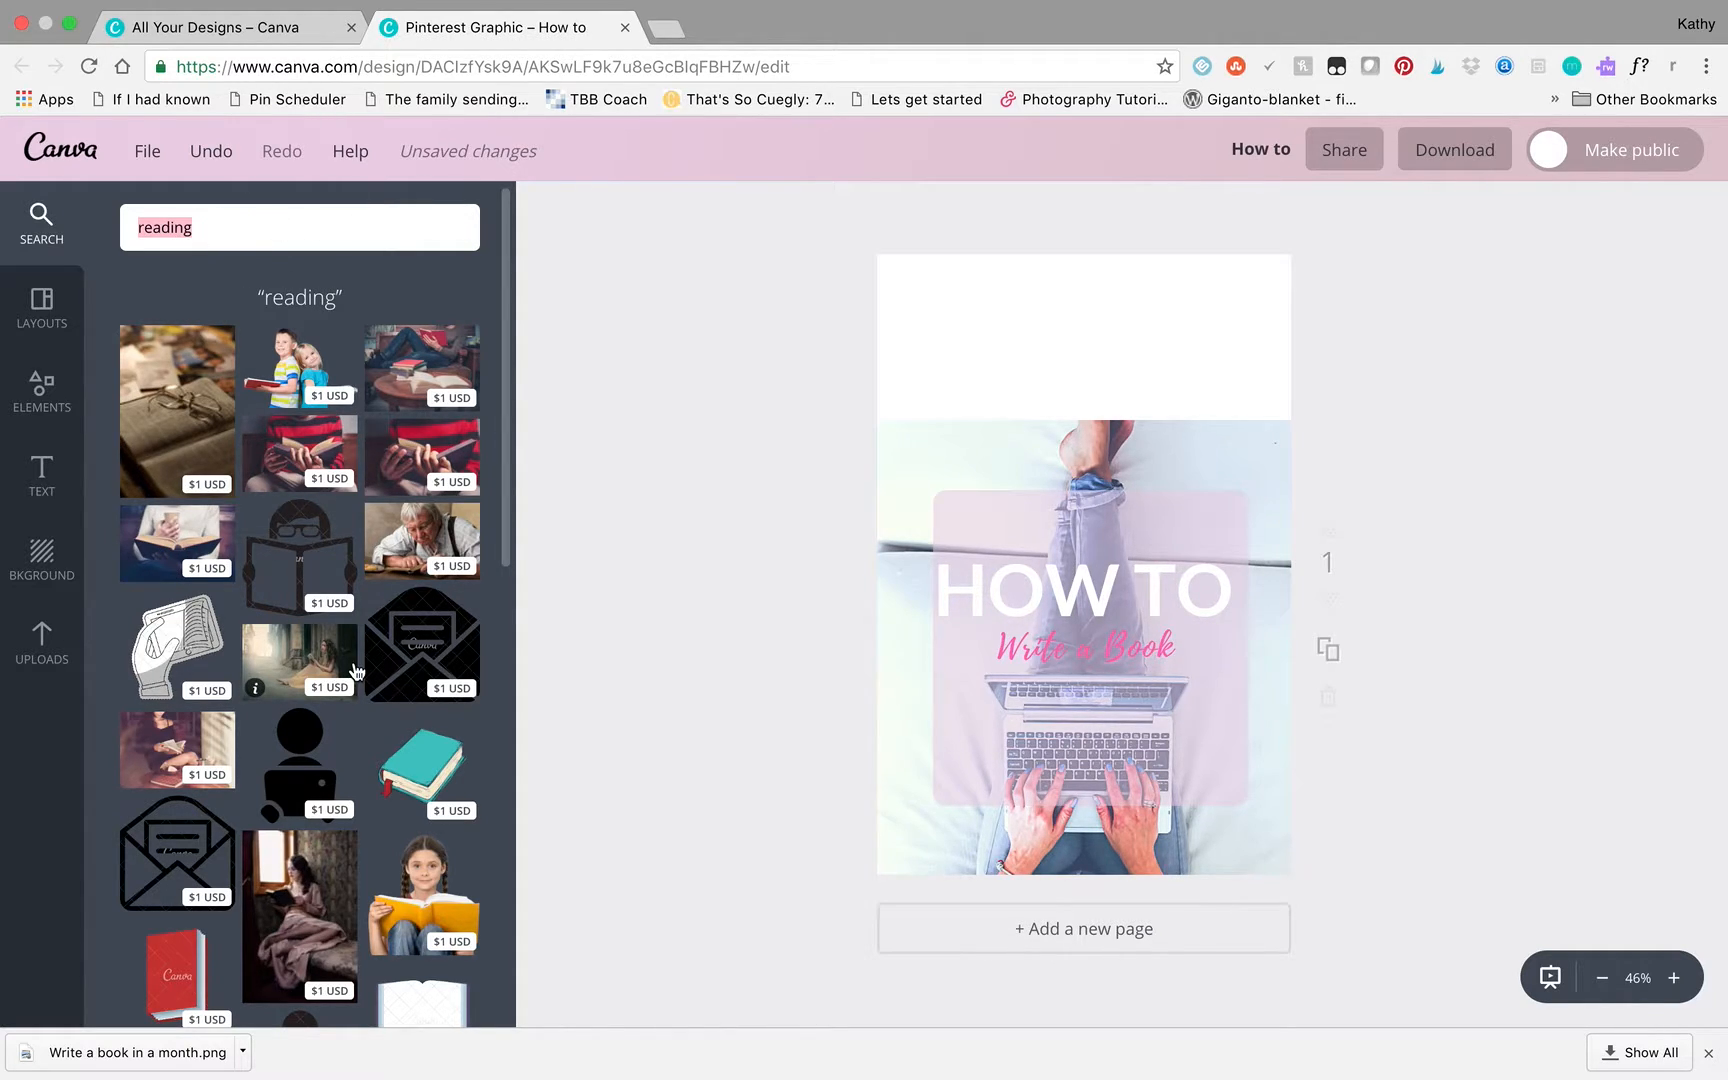
- Replace the laptop photo in the layout with the $1 picture of a woman lying by a fireplace reading a book
scroll(356, 671, down, 10)
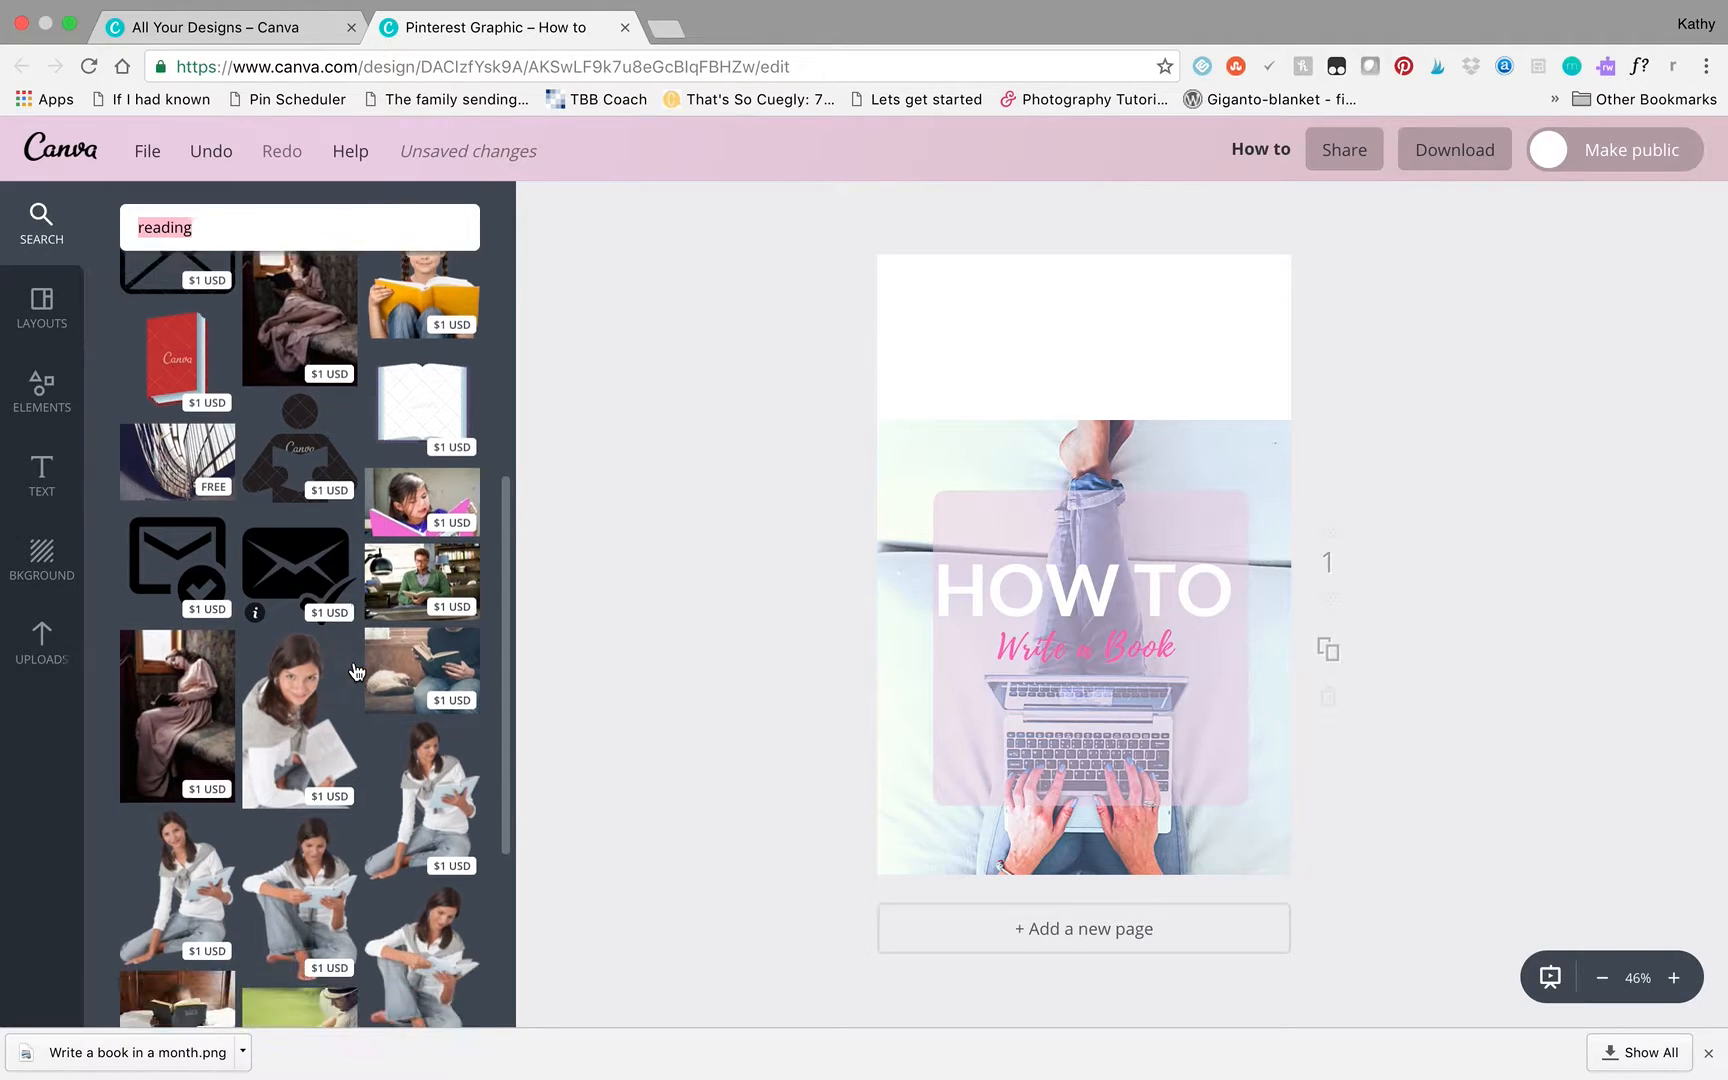
scroll(356, 671, down, 5)
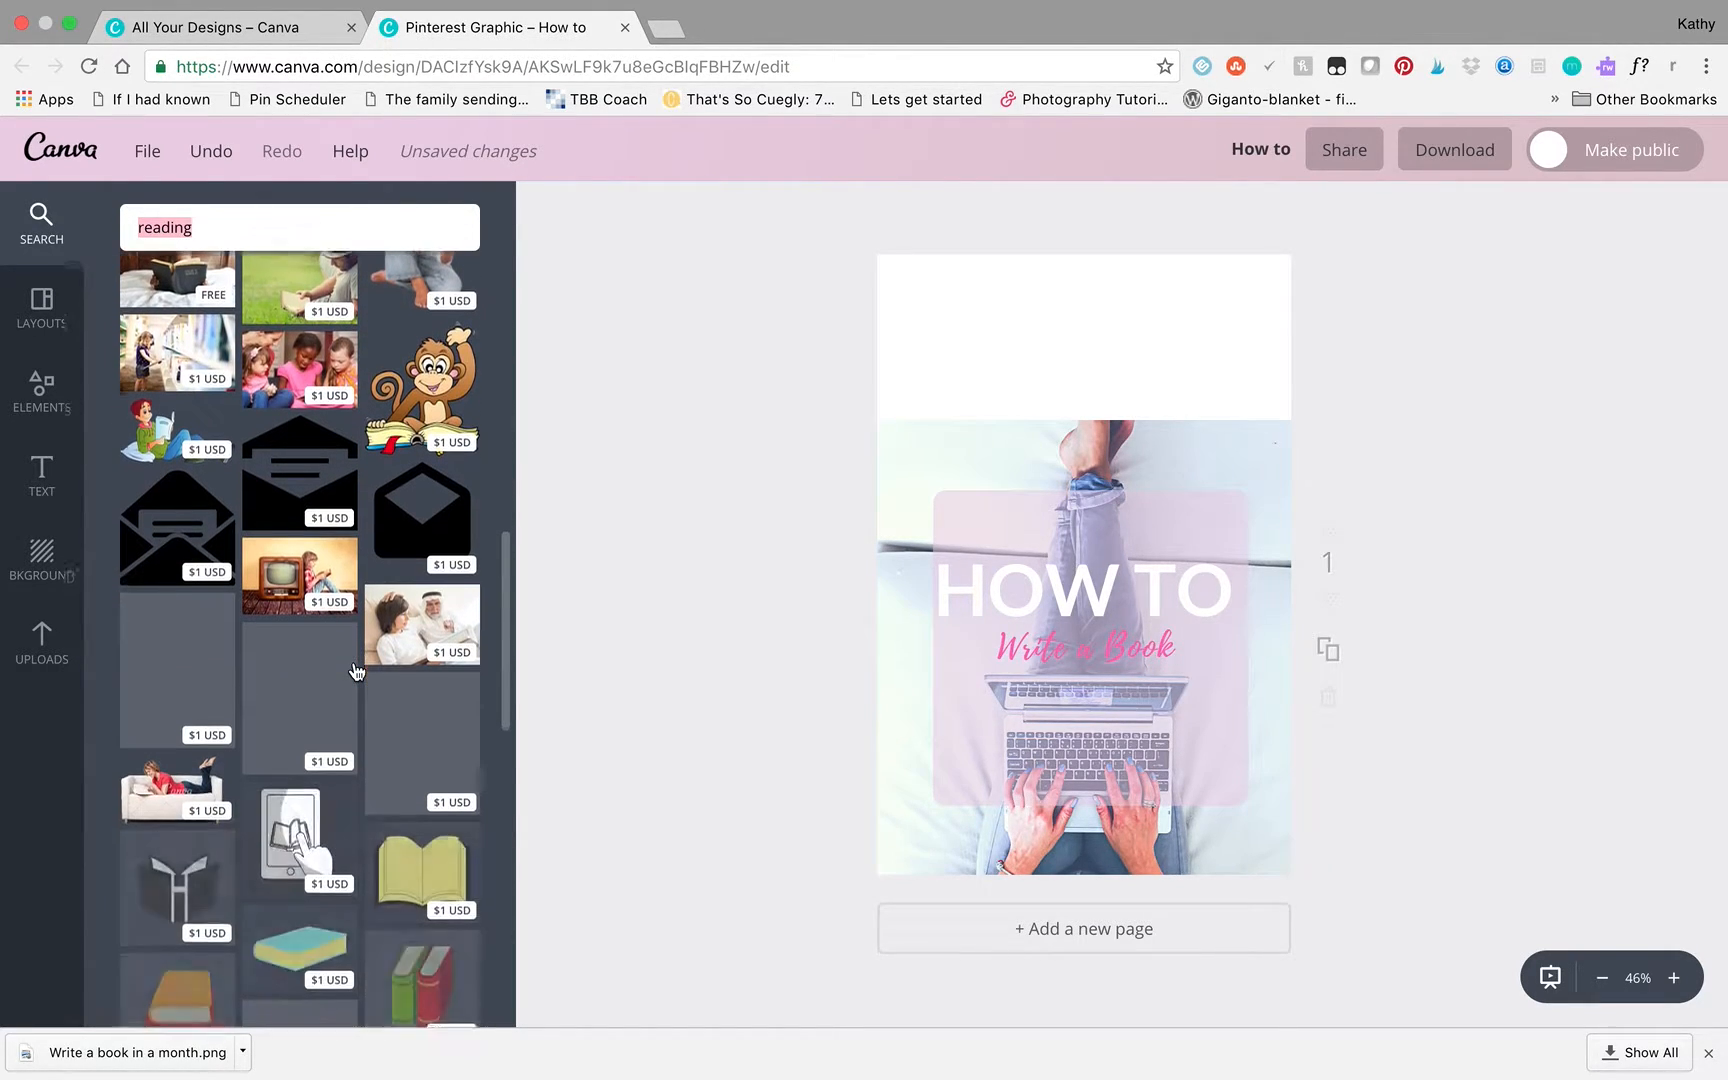
scroll(356, 671, down, 10)
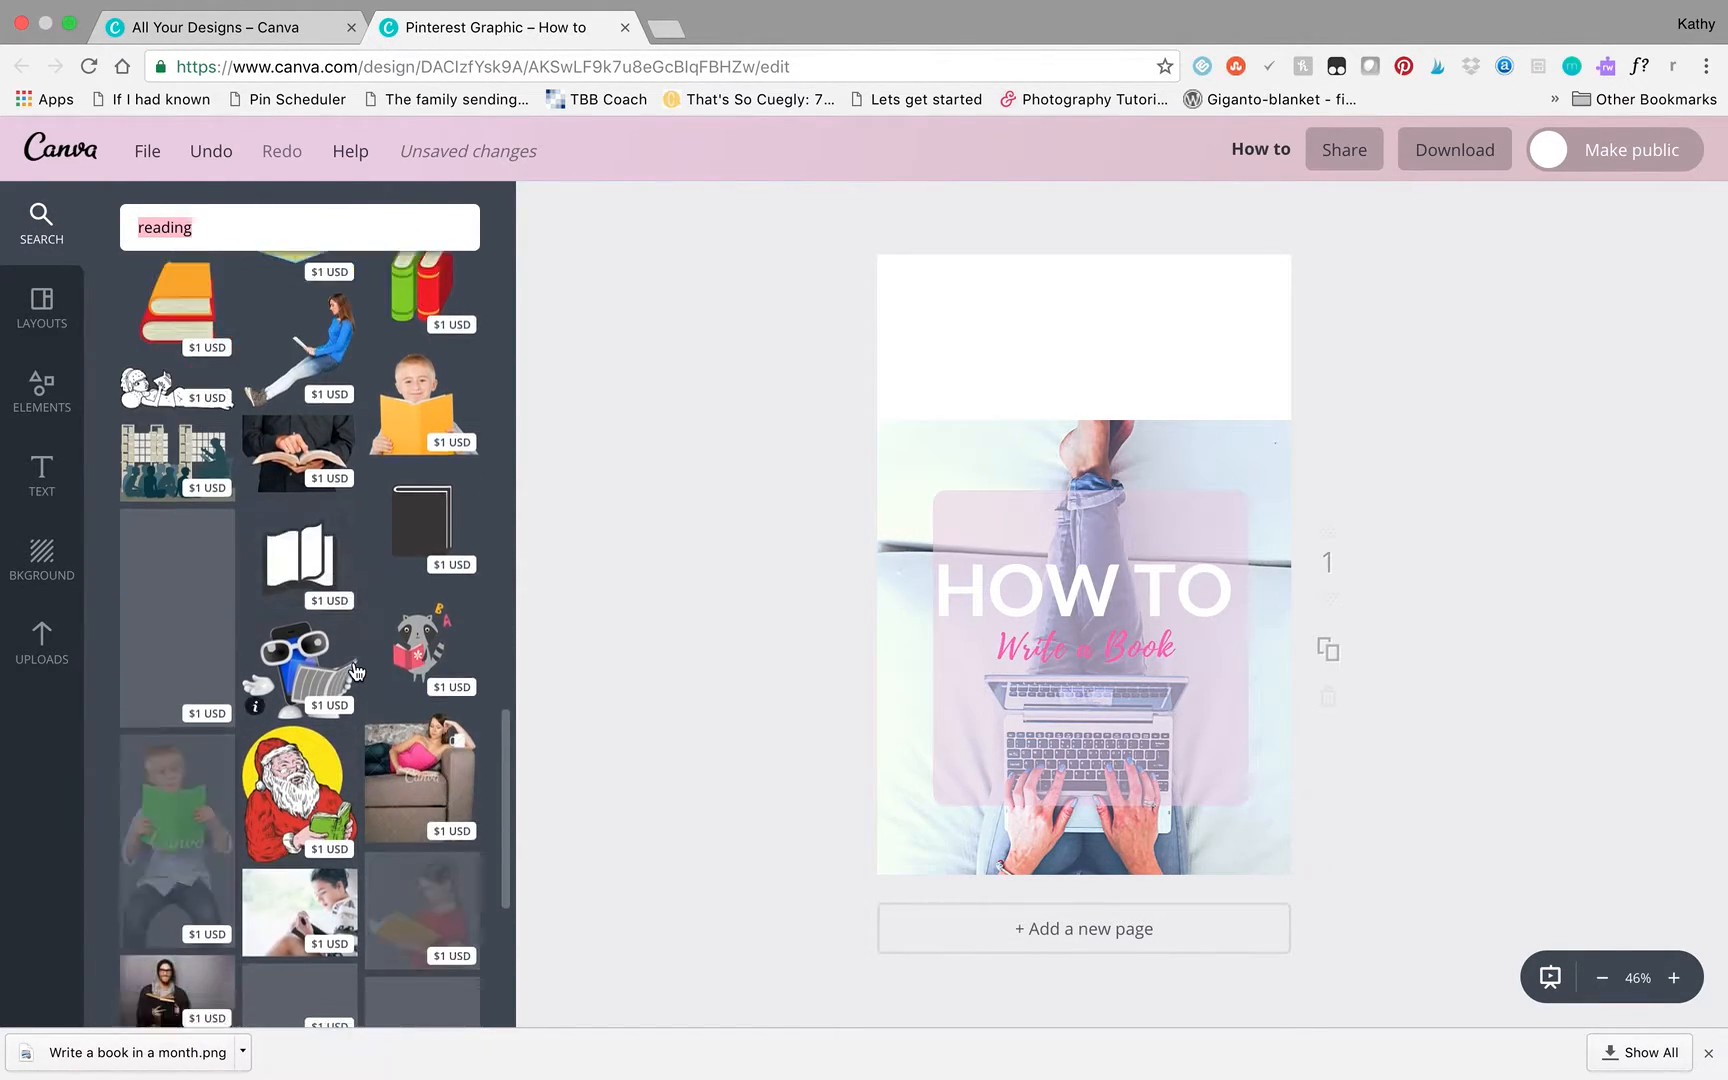
scroll(356, 671, down, 5)
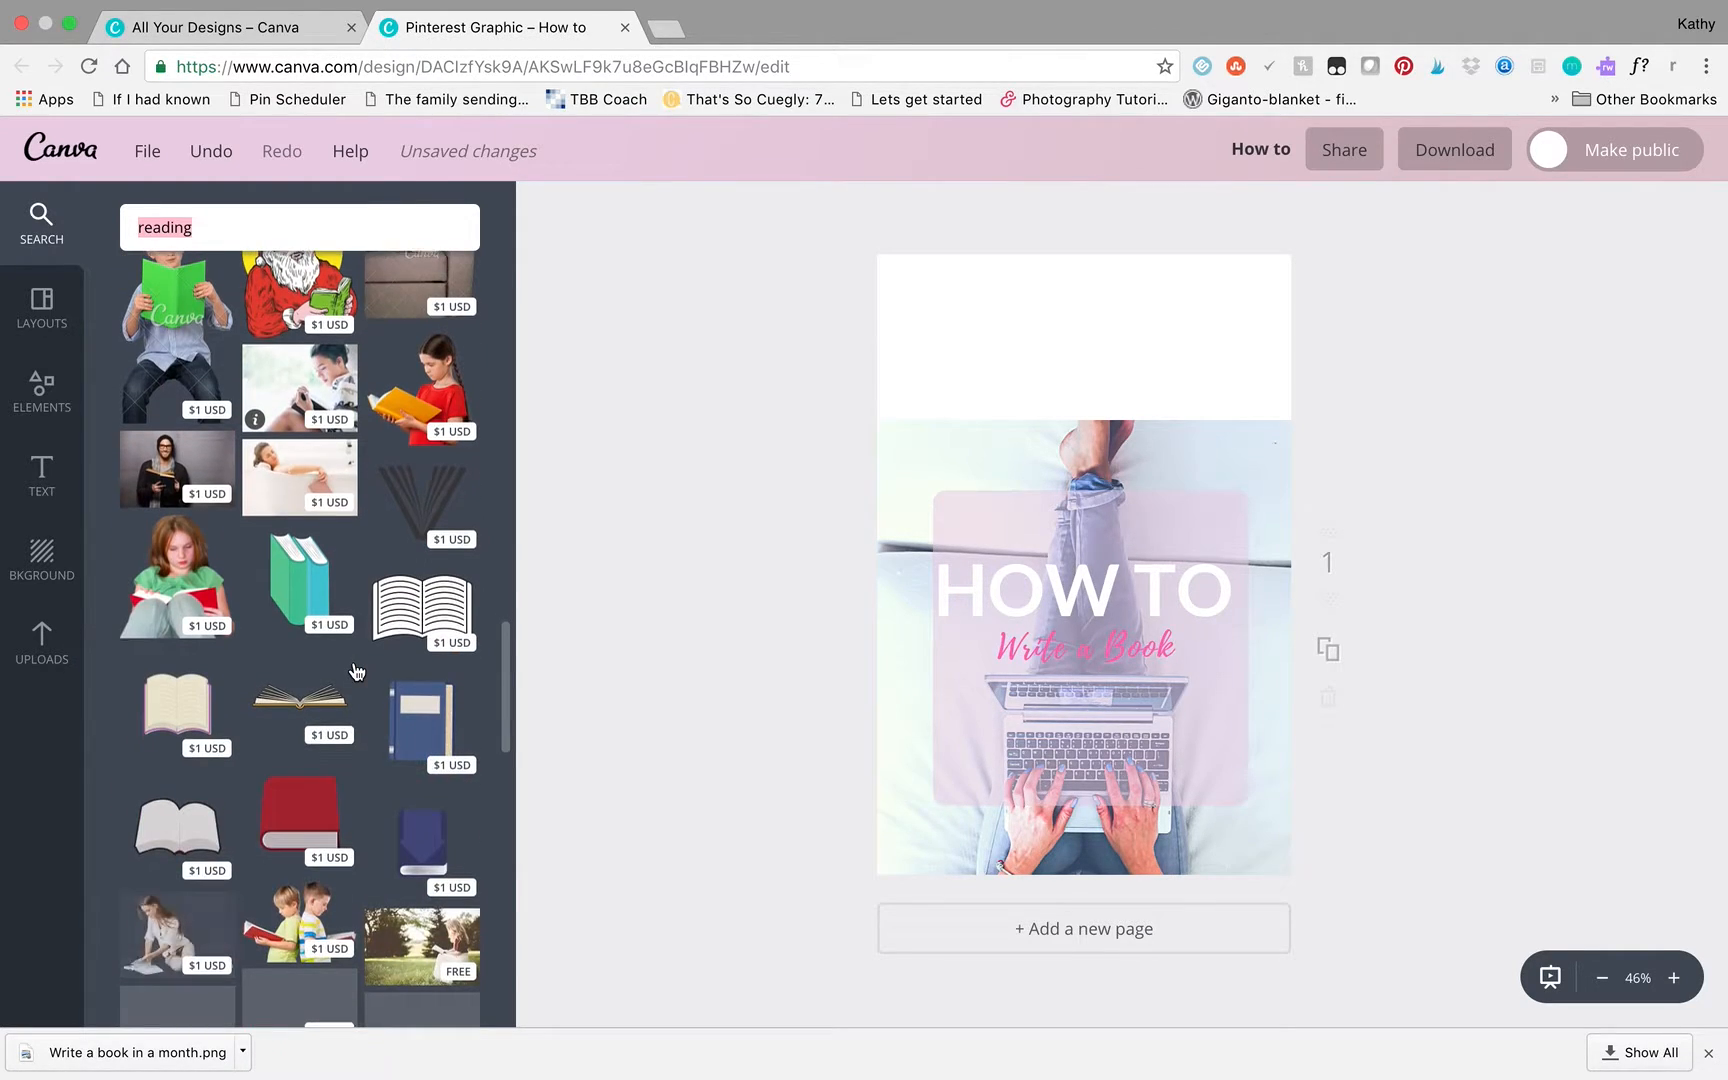
scroll(356, 671, down, 5)
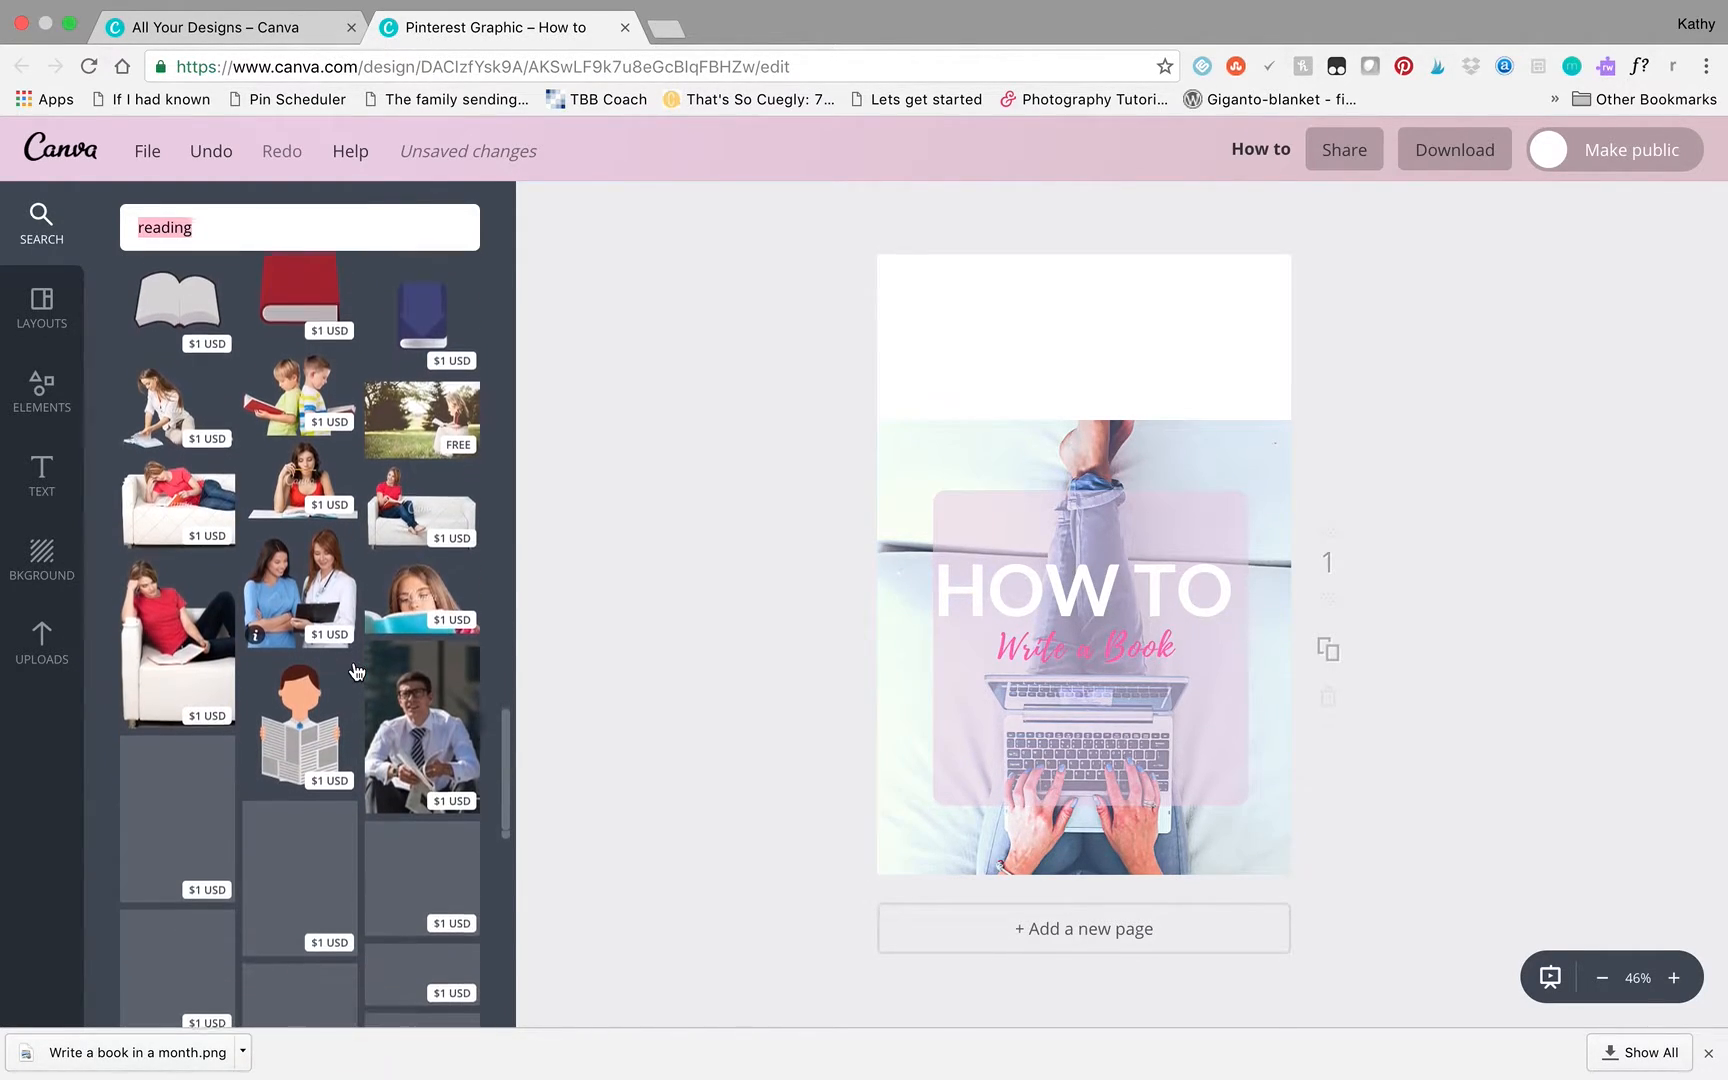
scroll(356, 671, down, 6)
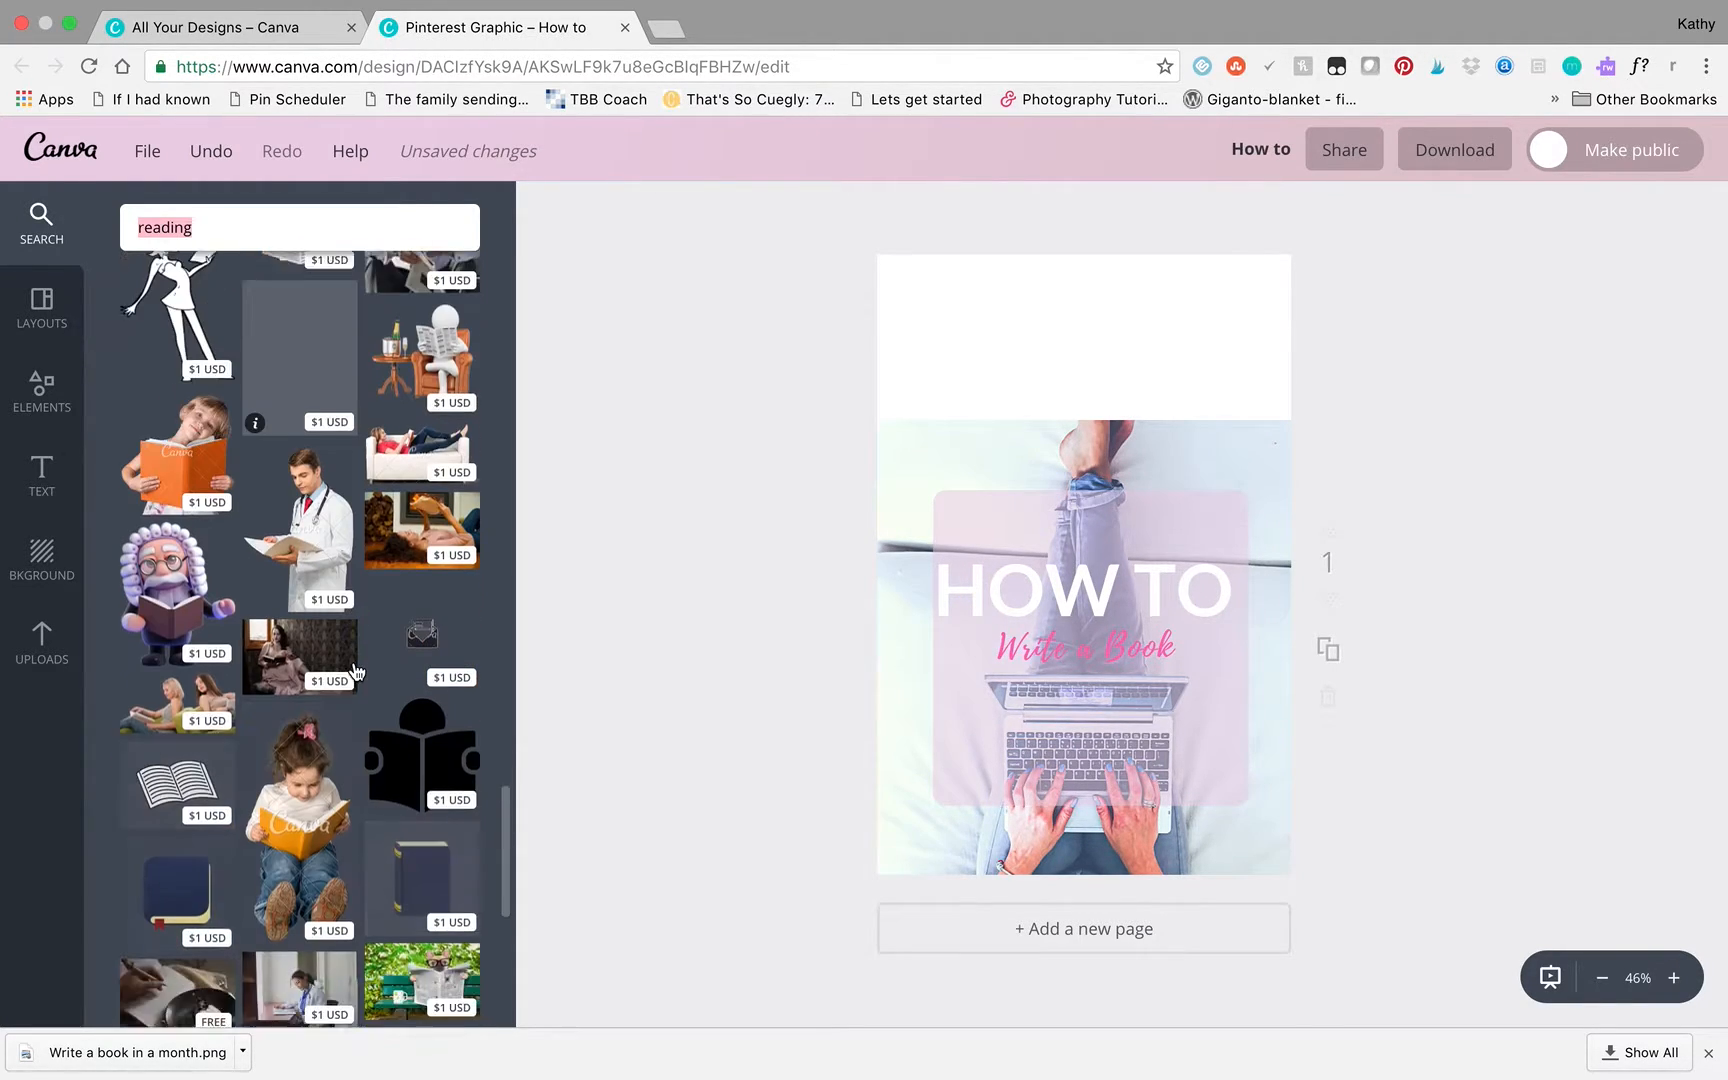
scroll(356, 671, down, 1)
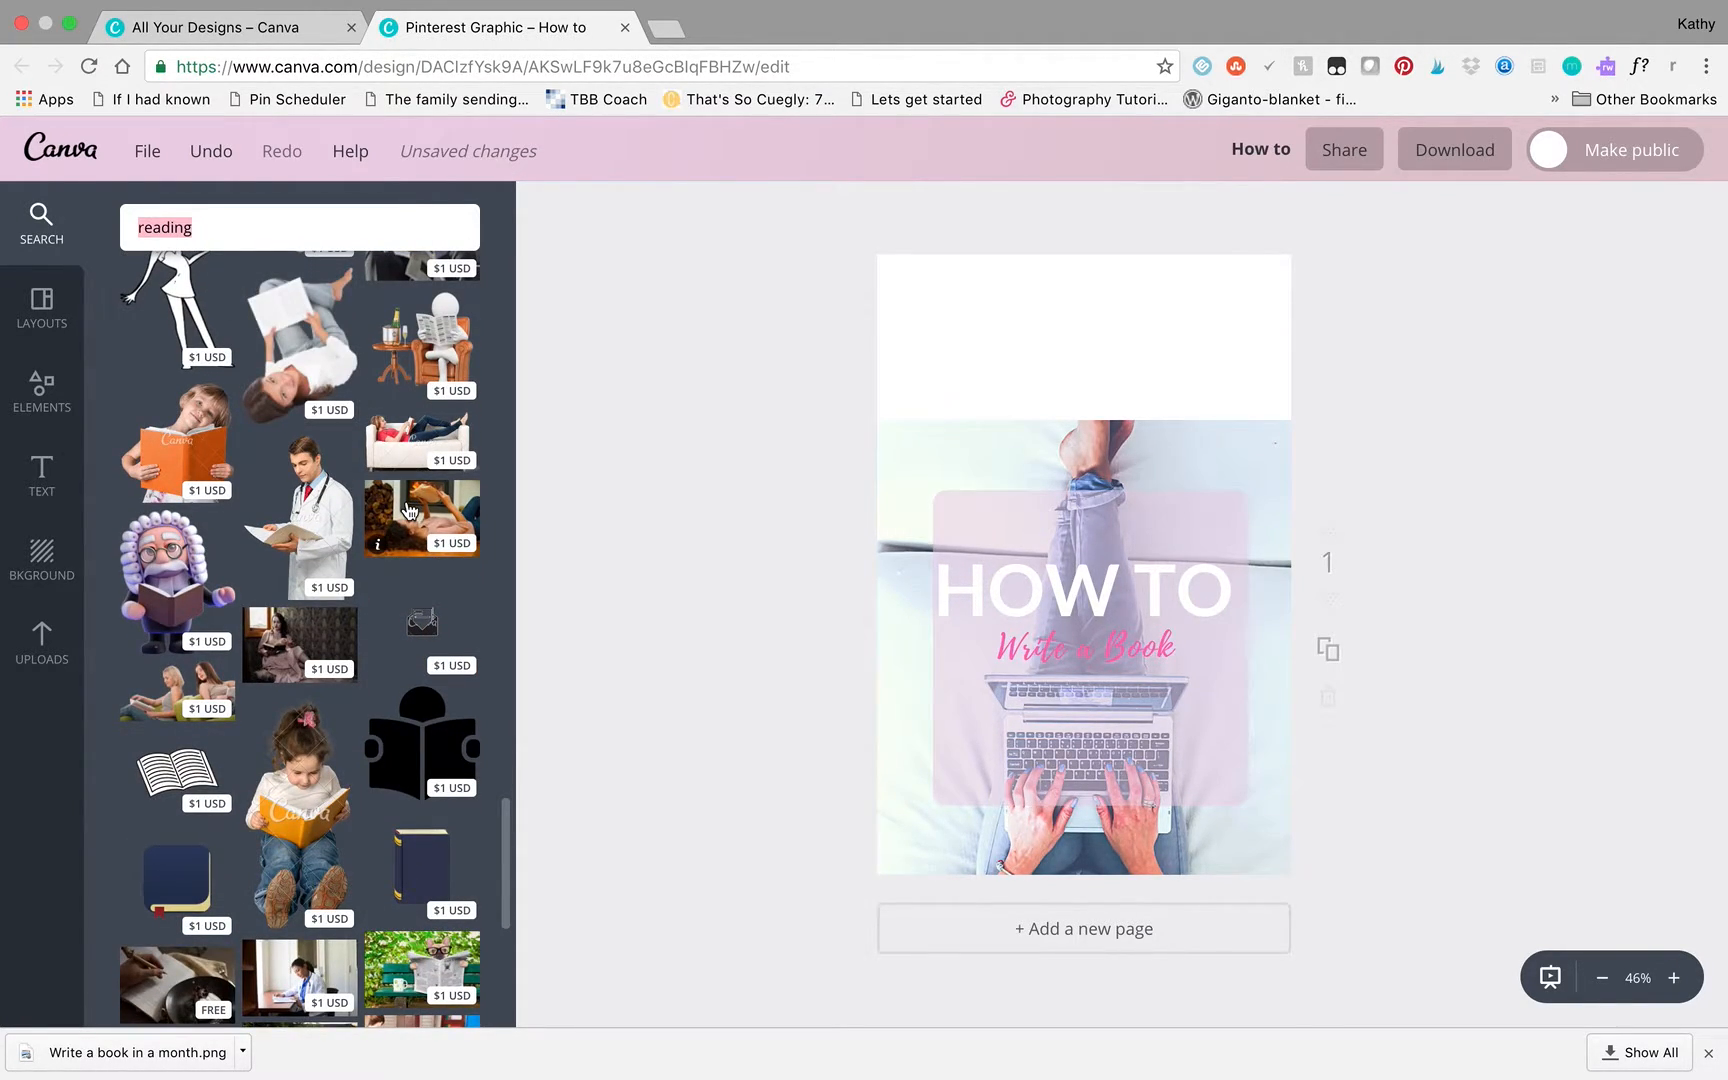
drag(424, 505, 948, 530)
- Move the HOW TO heading and "Write a Book" subtitle into the white area above the photo, coloring the heading pink
drag(1123, 554, 1123, 288)
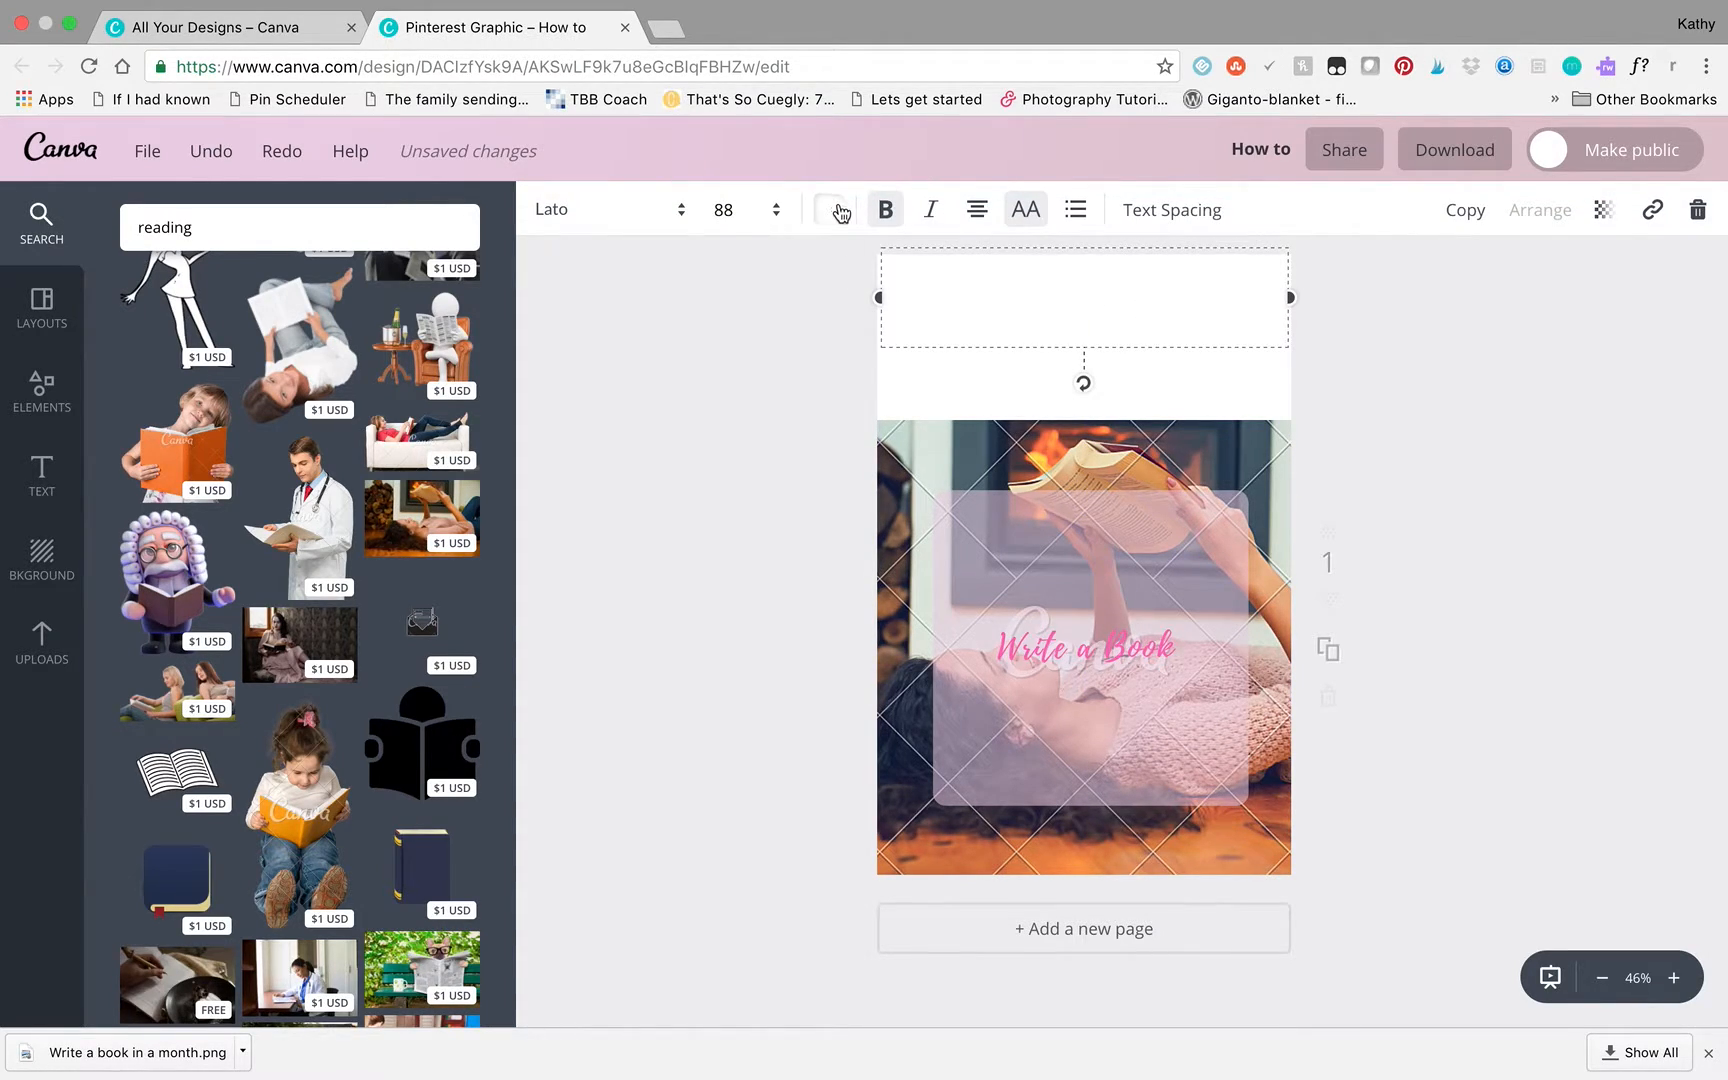
click(838, 210)
click(1040, 624)
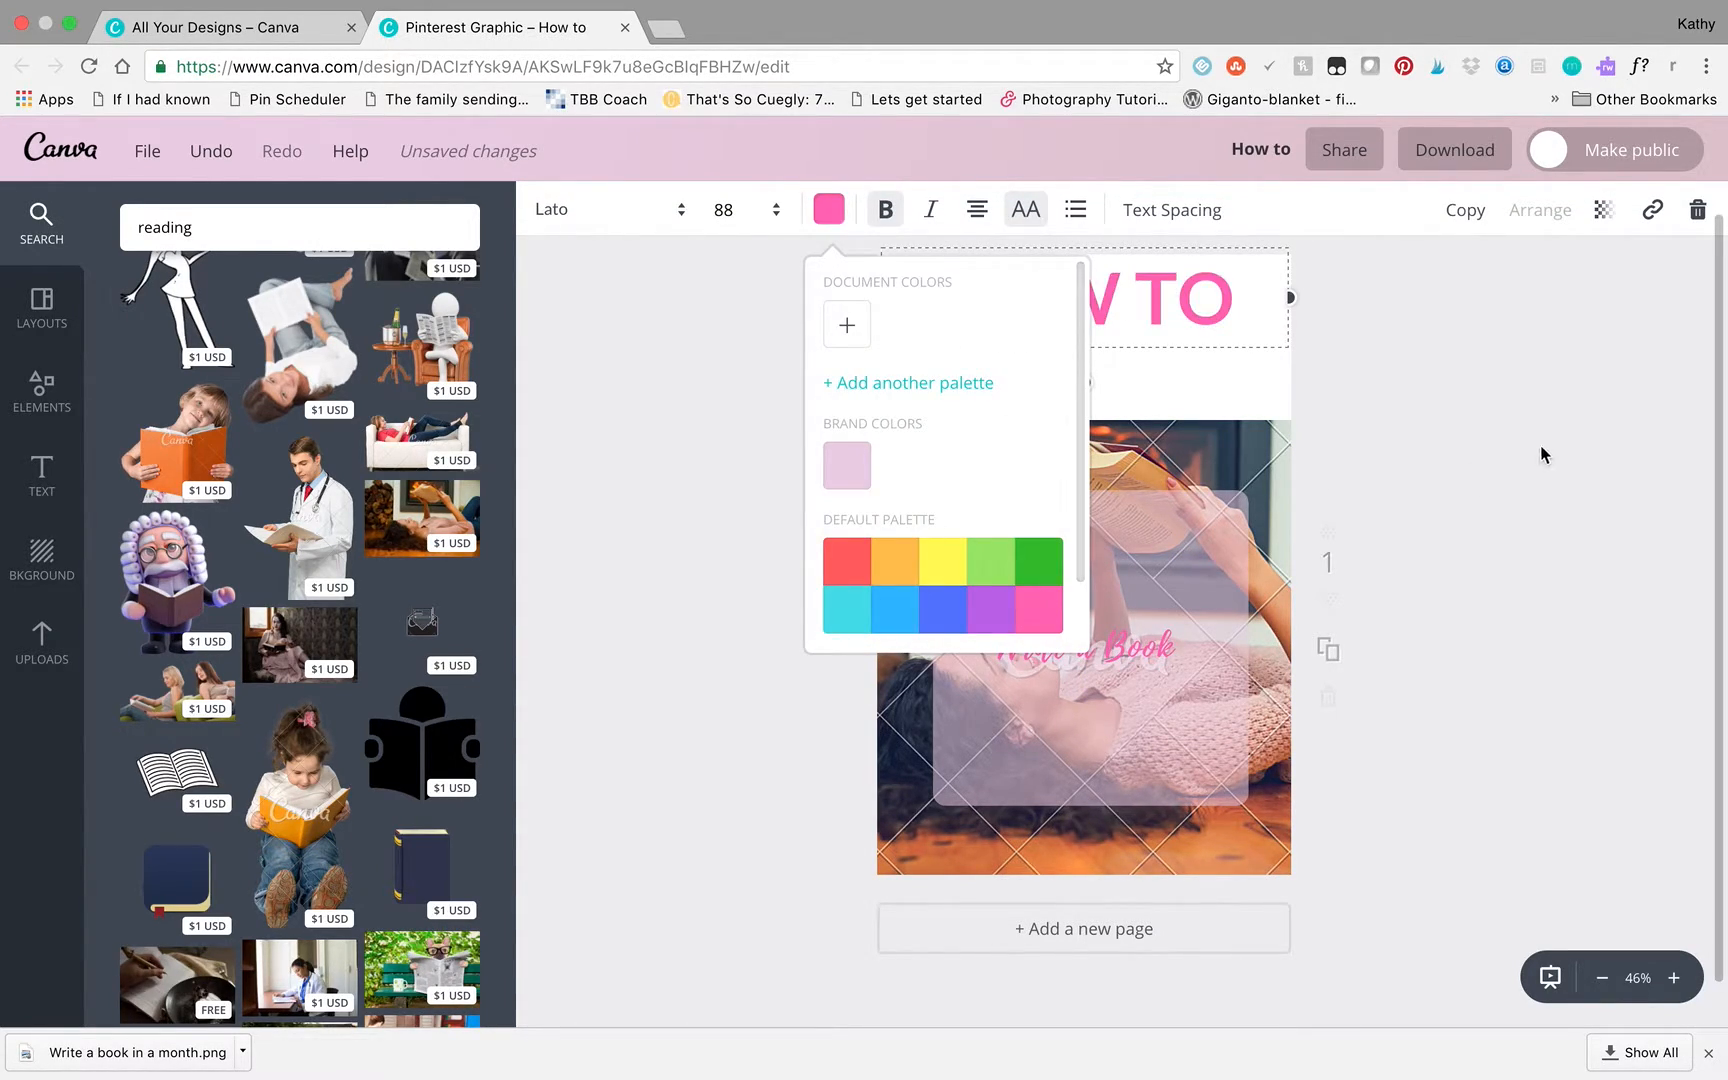
drag(1141, 642, 1130, 364)
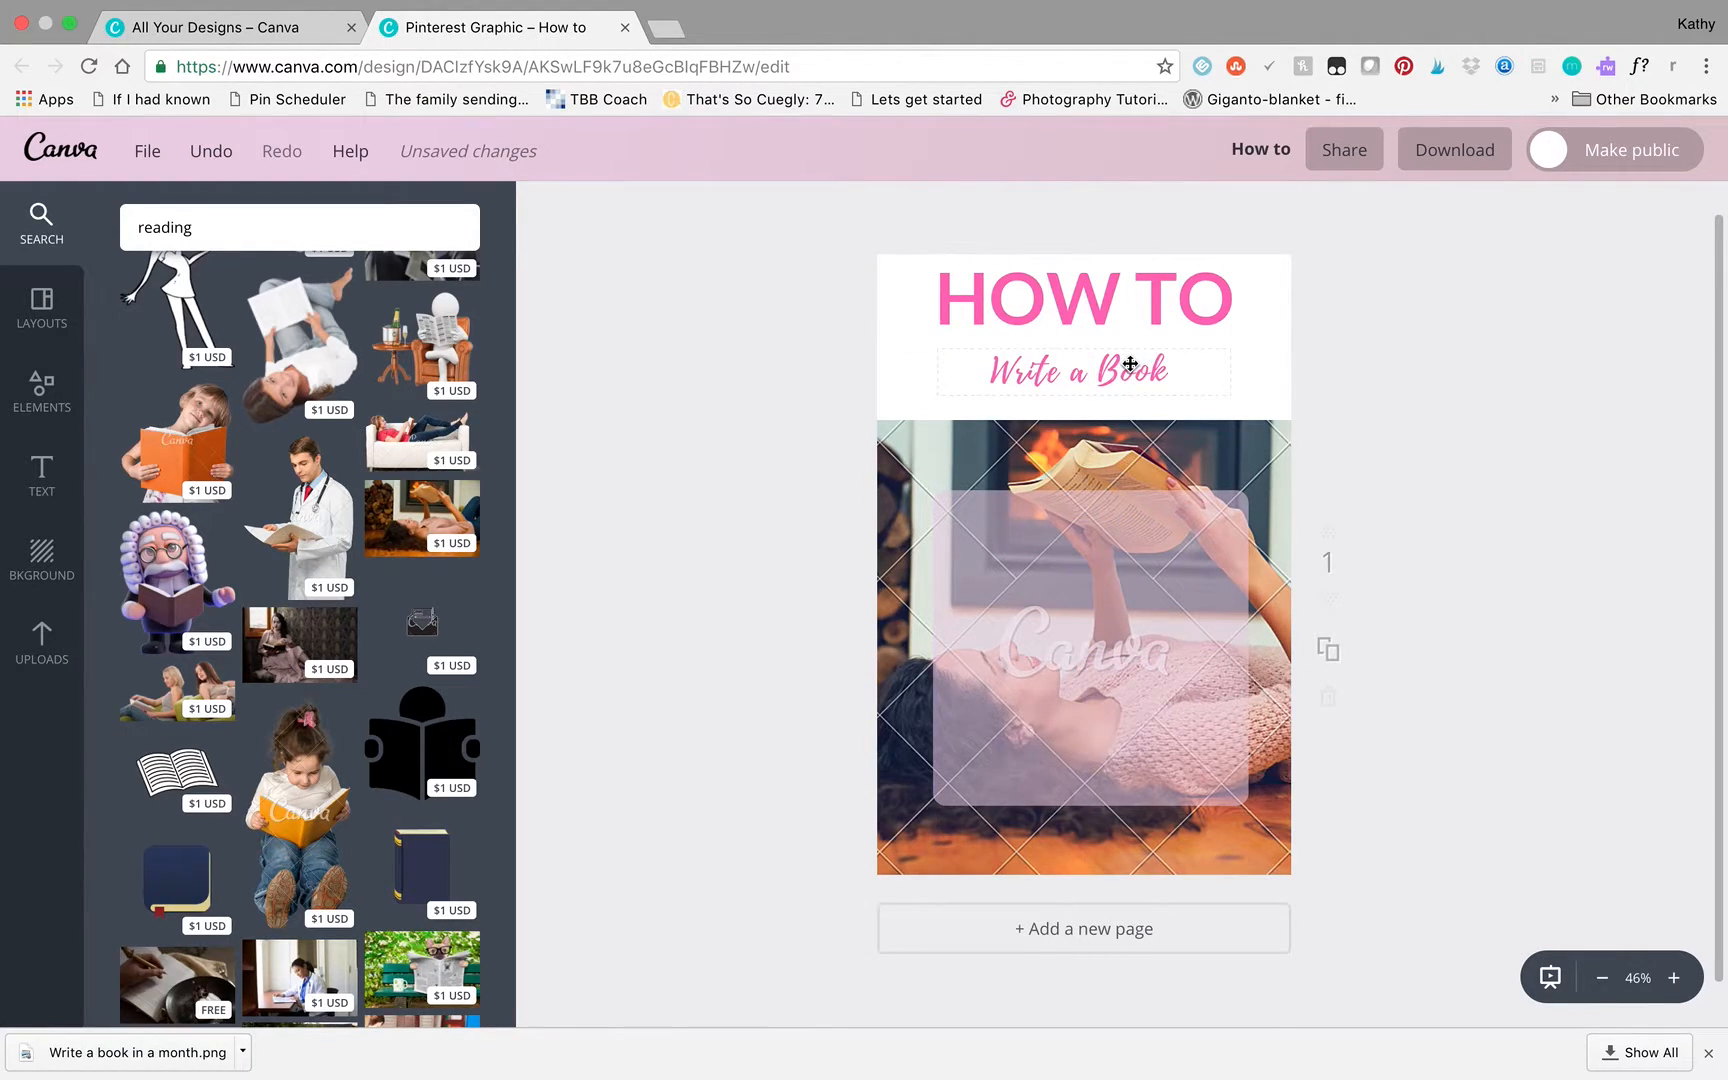
- Color the HOW TO heading black
triple_click(1139, 296)
click(1139, 296)
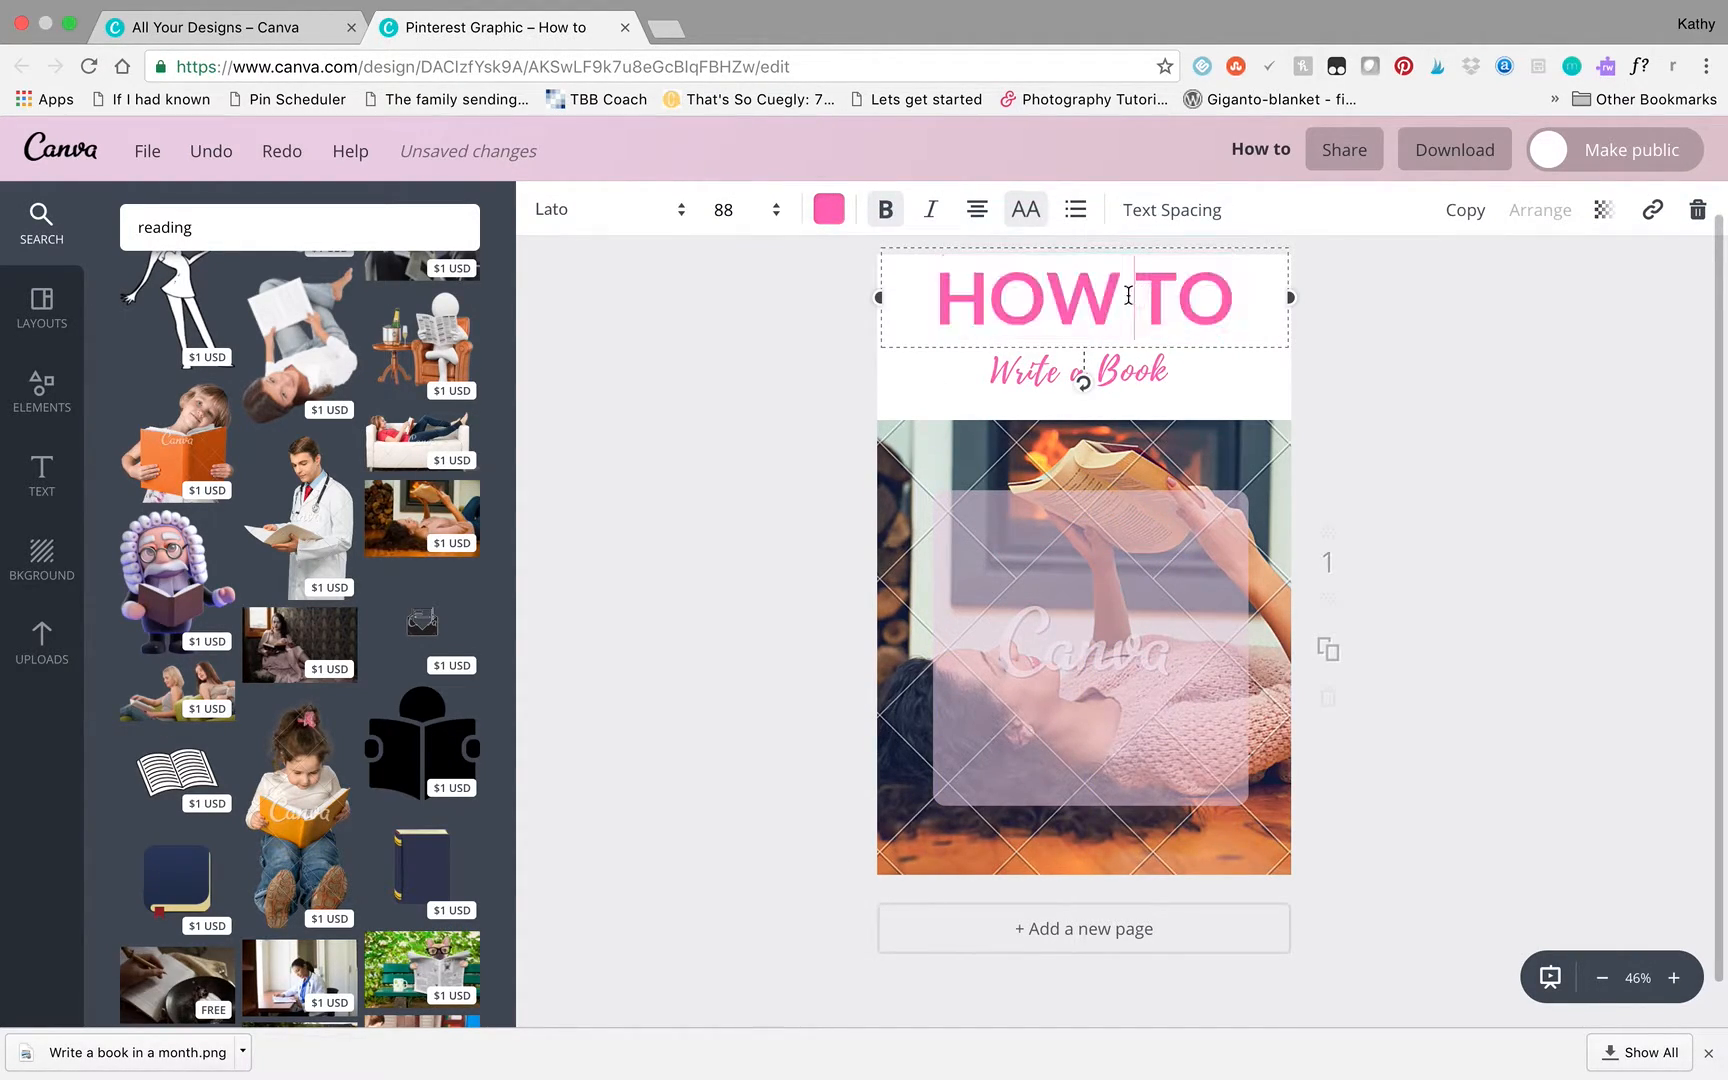
click(828, 210)
scroll(937, 564, down, 3)
click(858, 608)
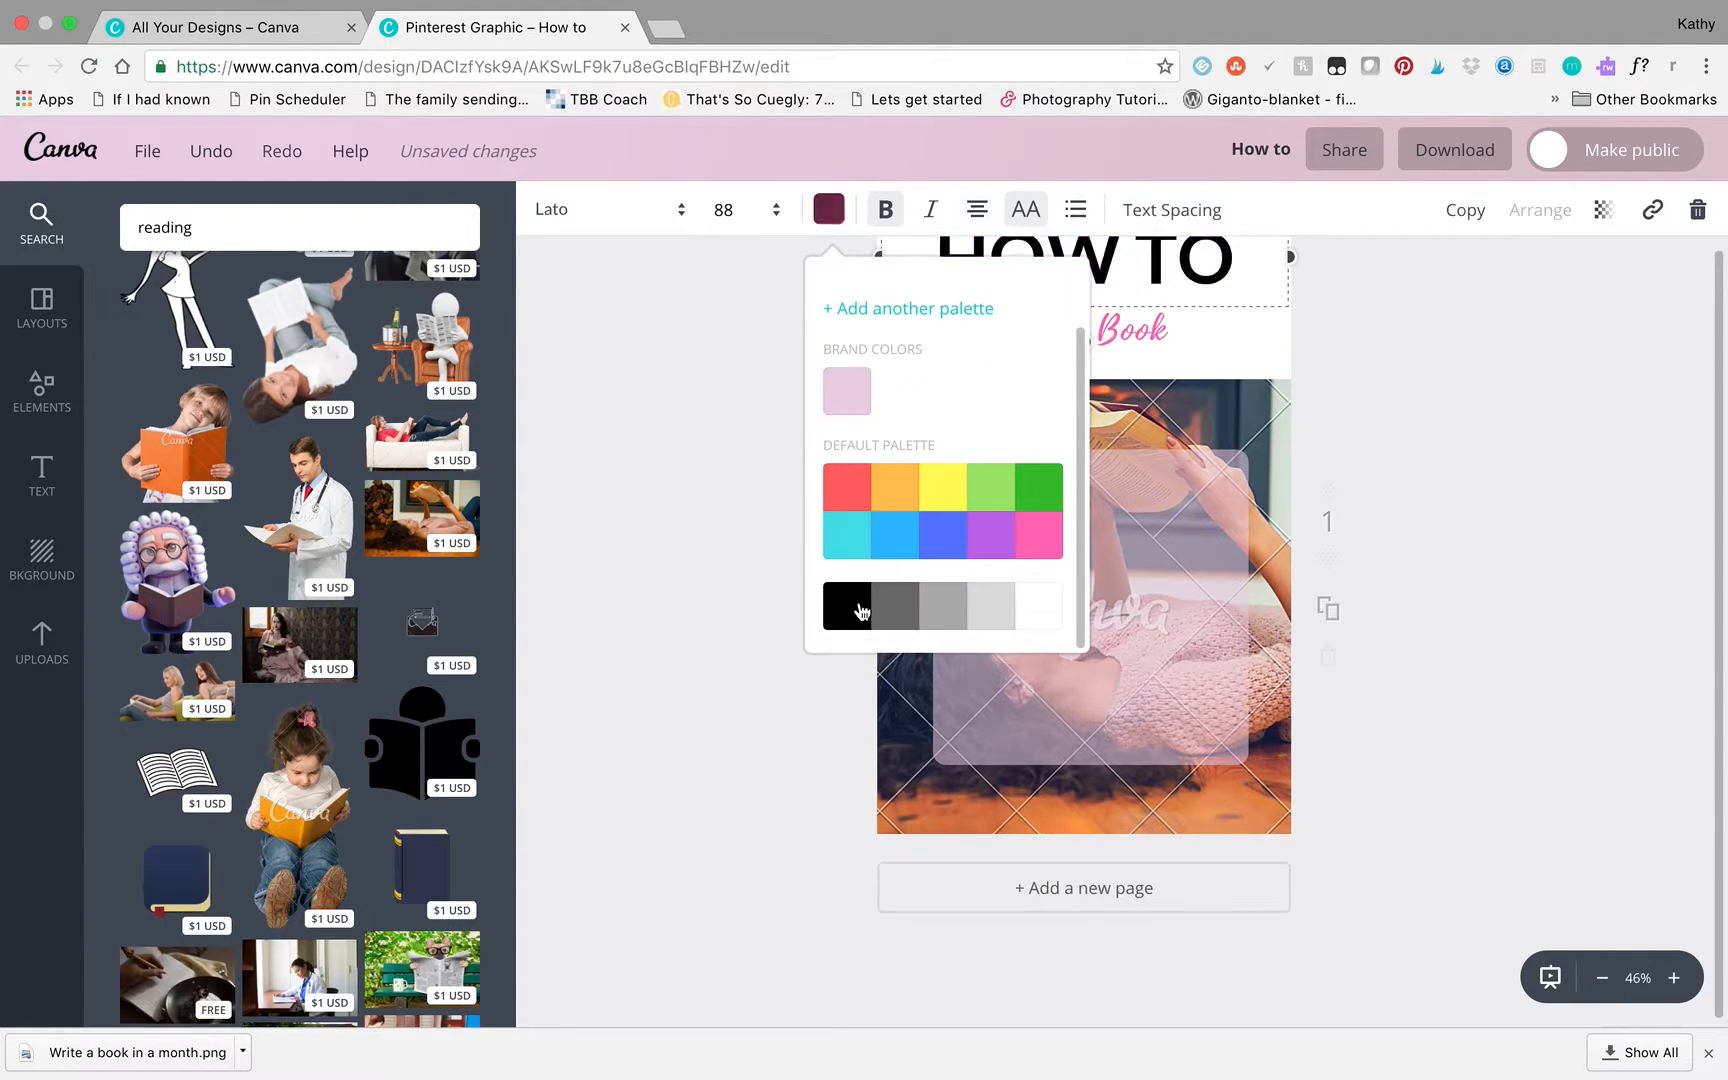
- Delete the translucent pink rounded square from the photo and move the "Write a Book" subtitle up closer to the heading
click(1184, 516)
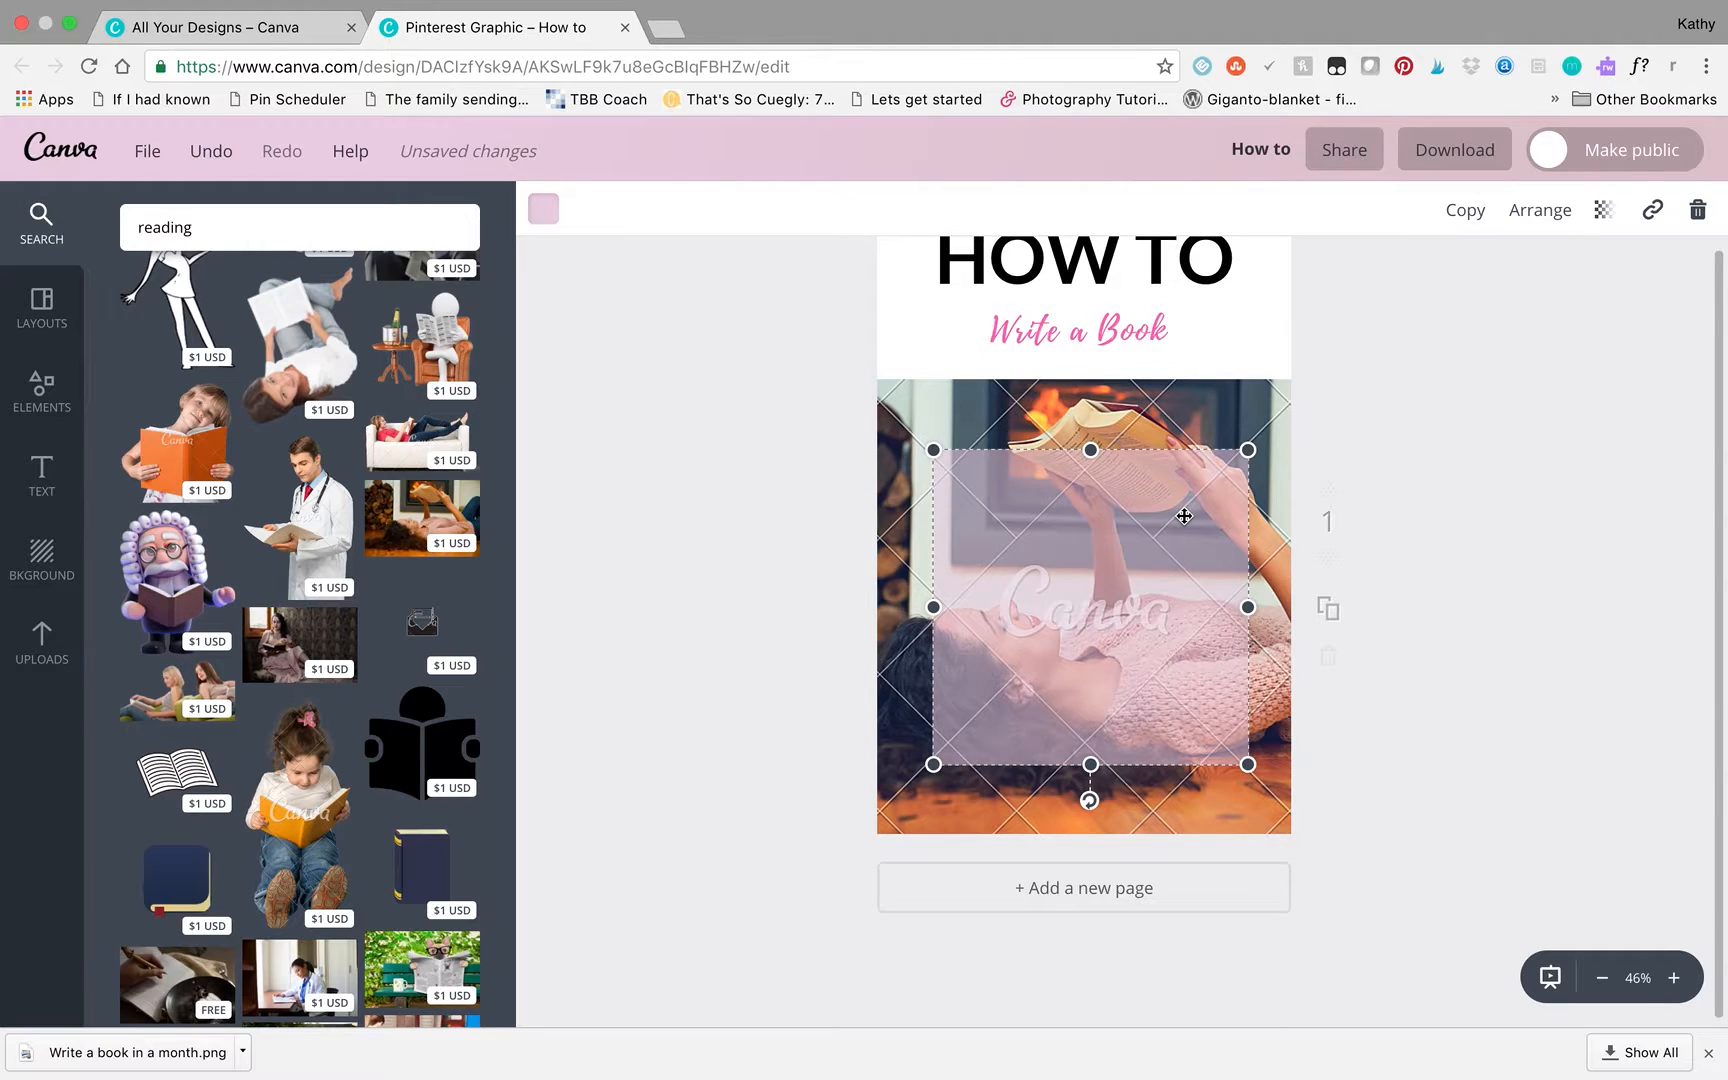
key(Delete)
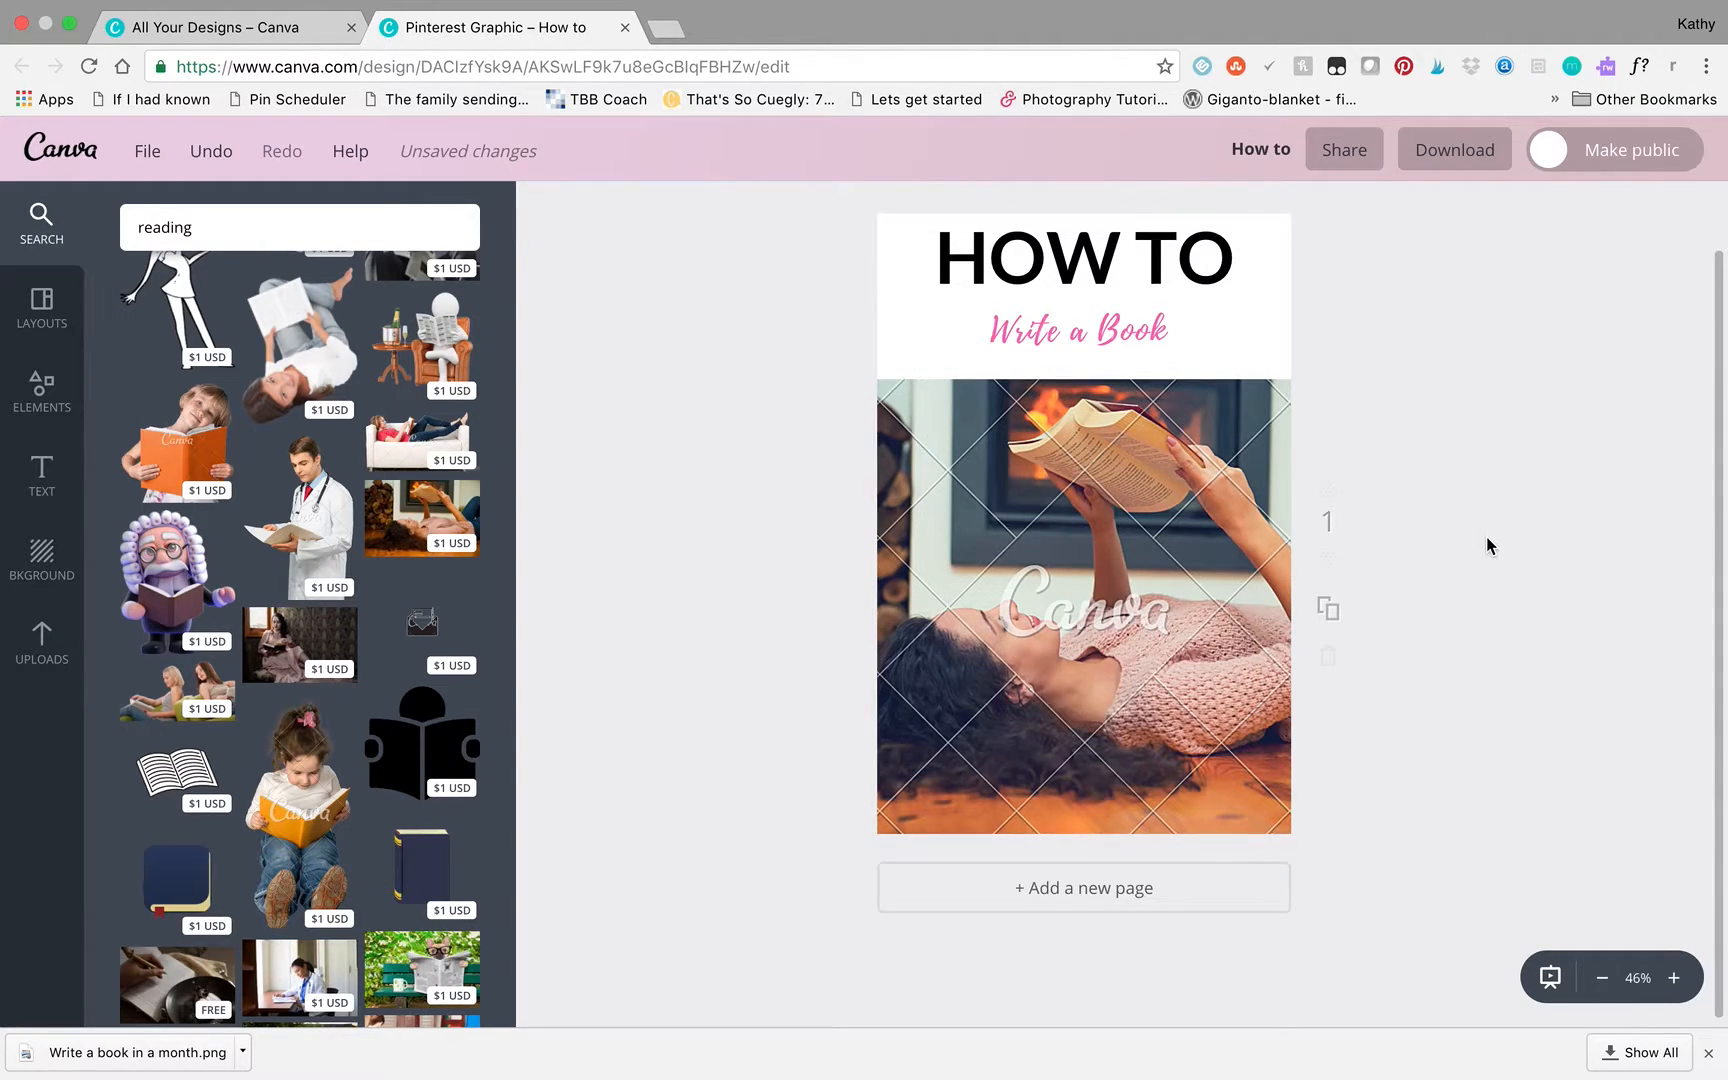
scroll(1489, 545, up, 1)
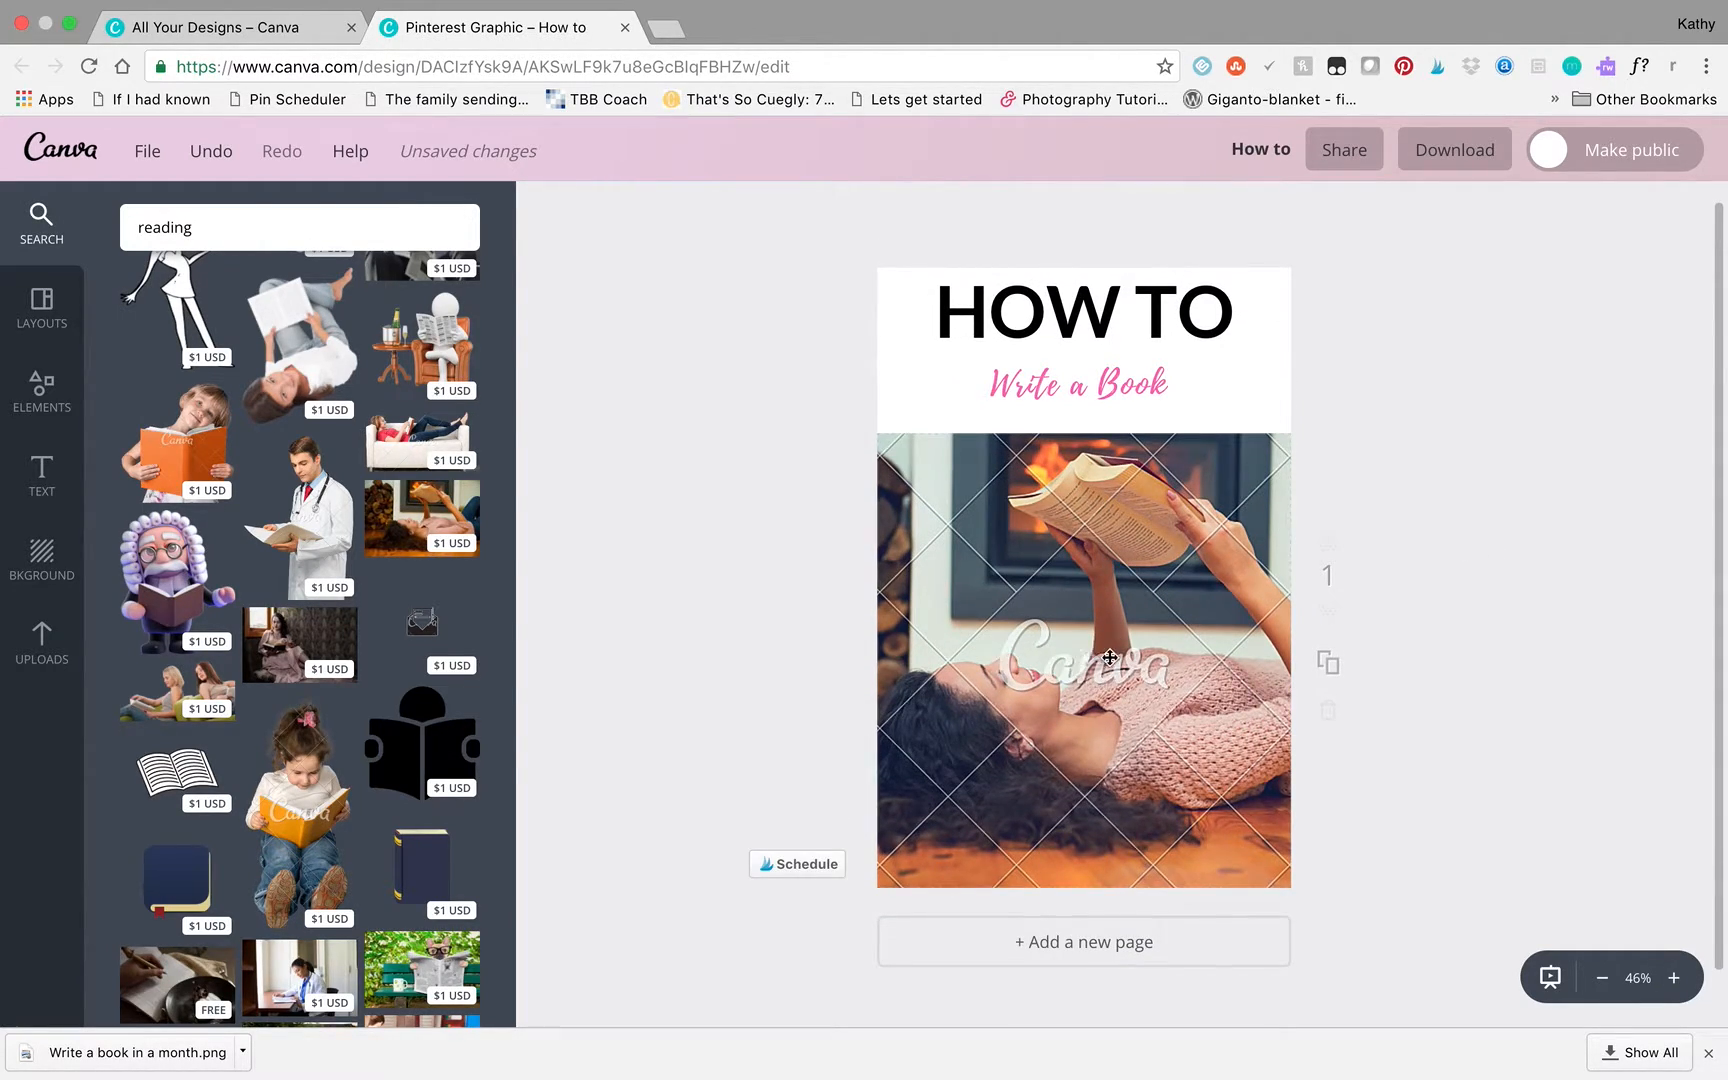
drag(1141, 405, 1126, 370)
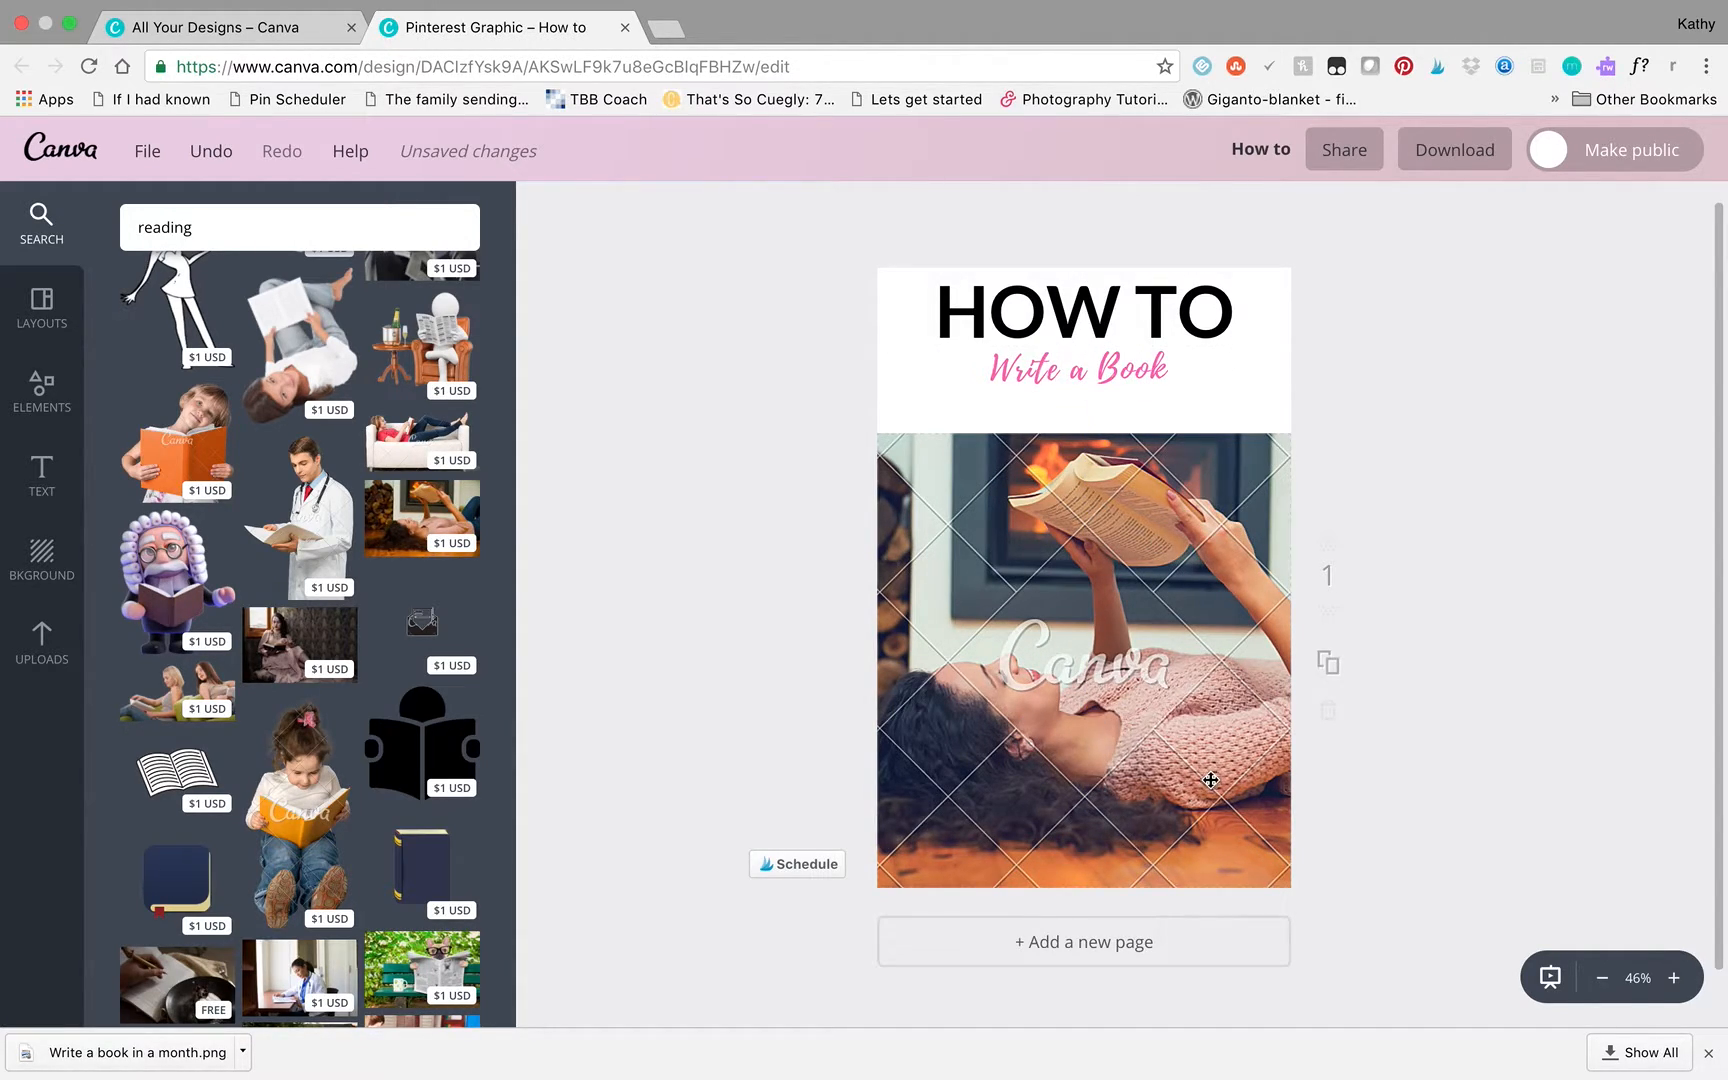
- Request a PNG download to review the premium photo's license types and credit offers, and close the purchase dialog without buying
click(1458, 165)
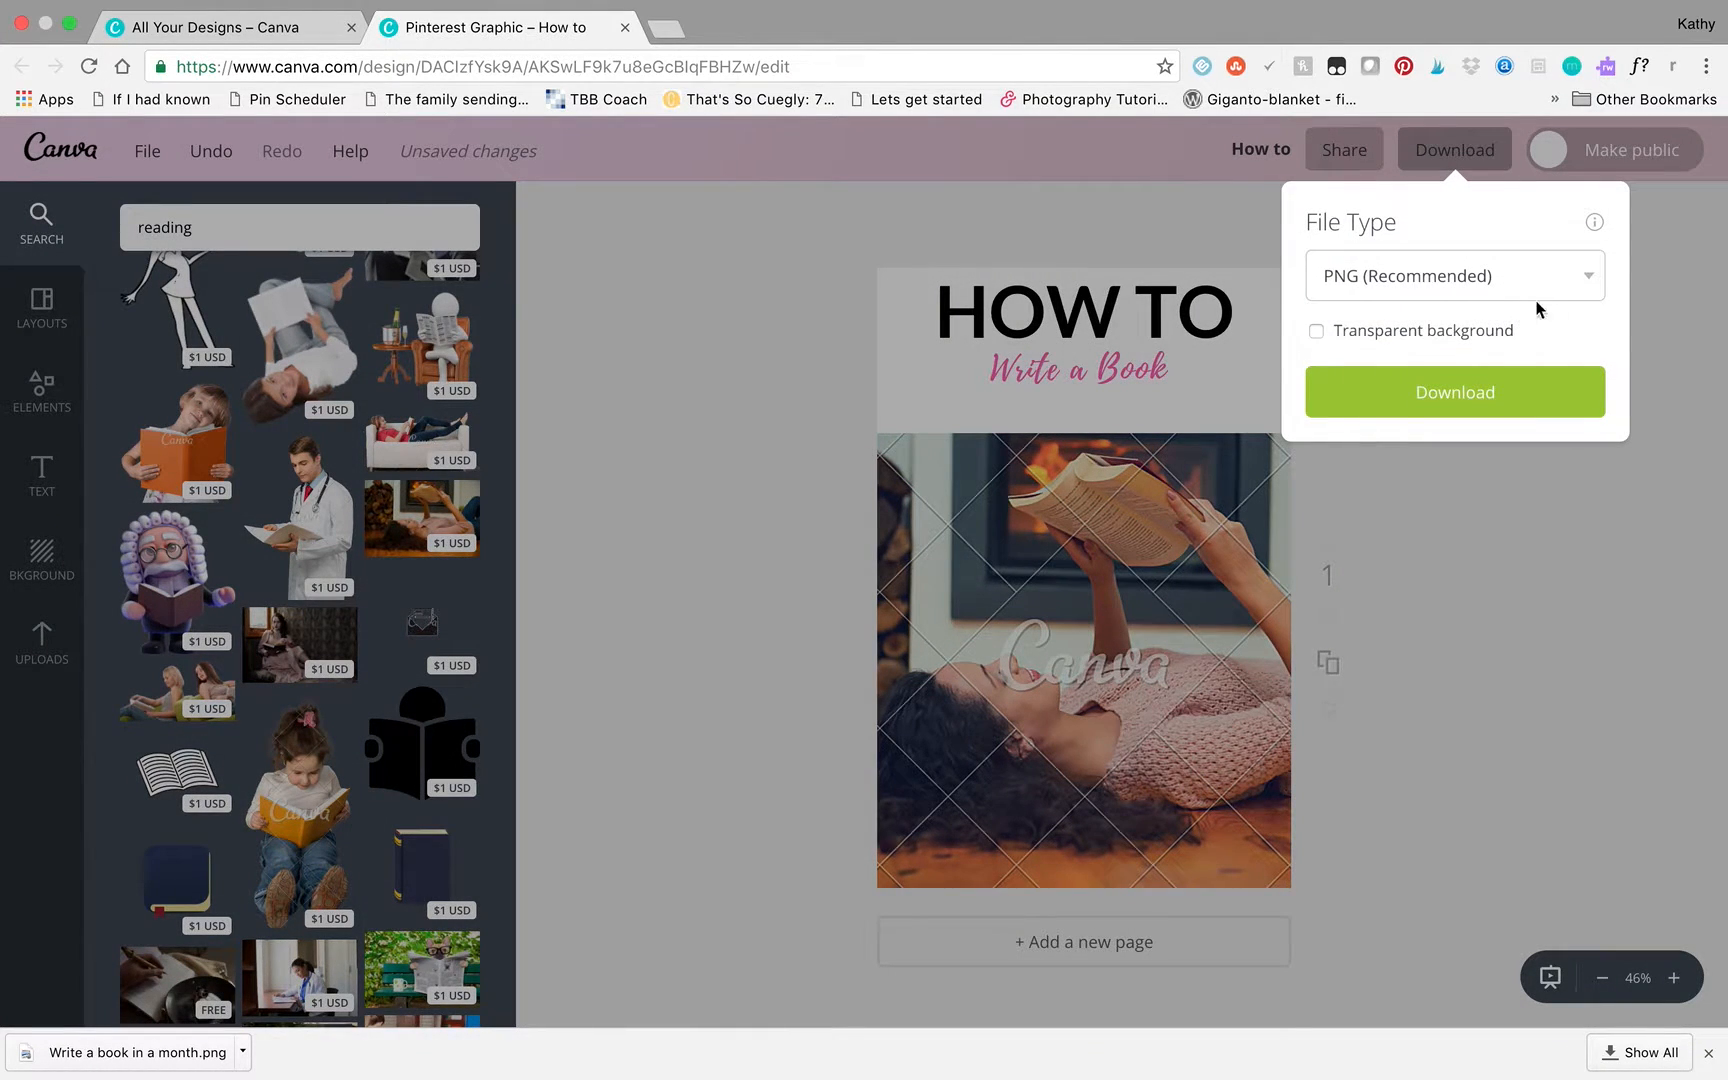
click(1462, 392)
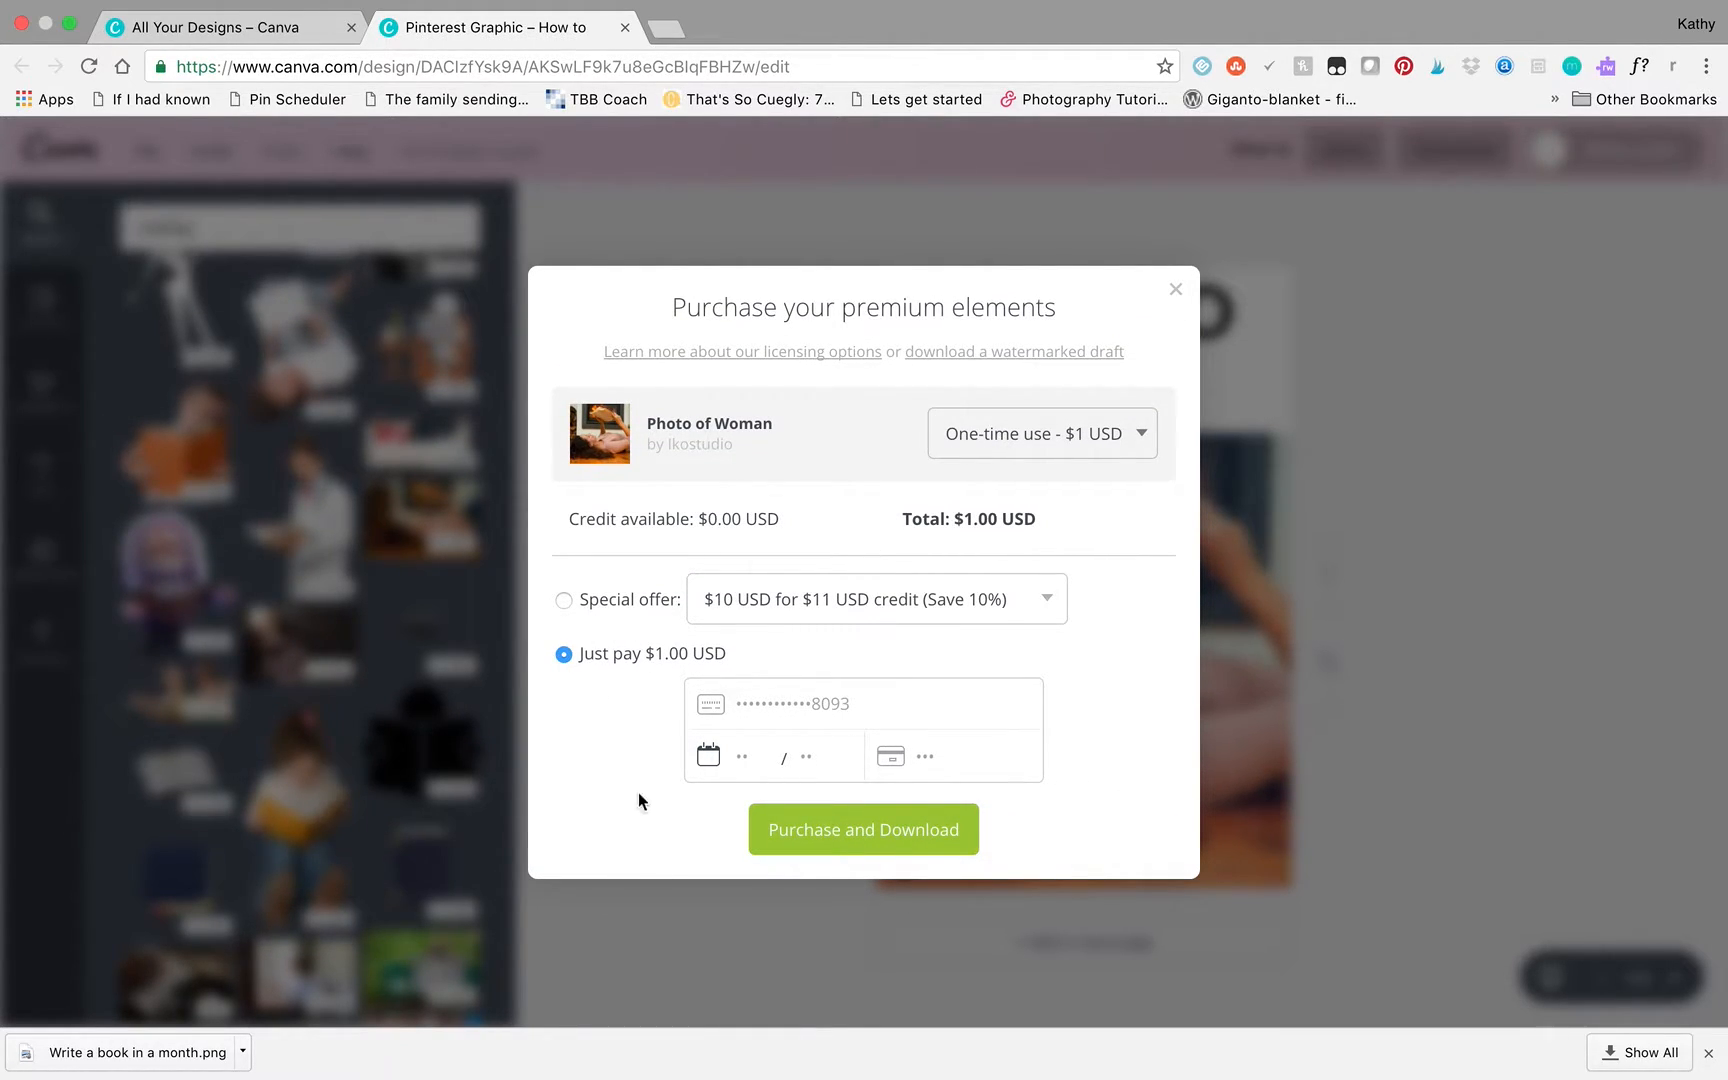
click(1142, 427)
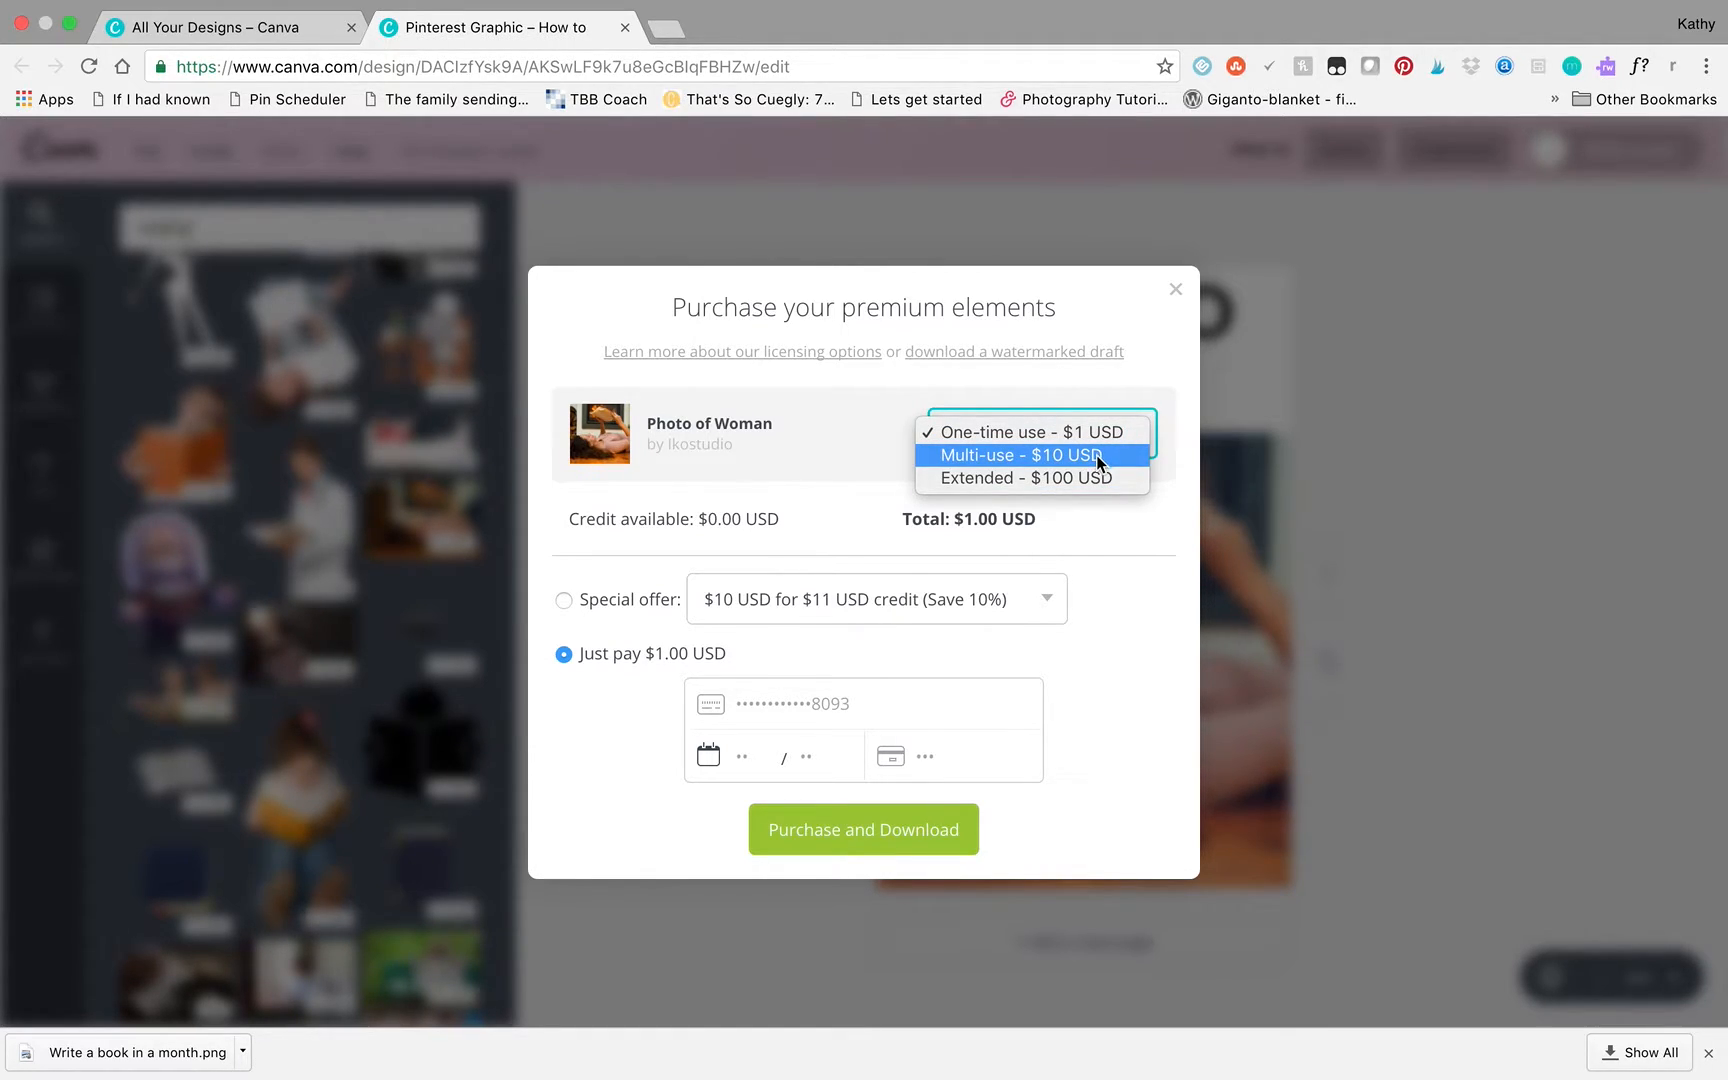
click(1123, 526)
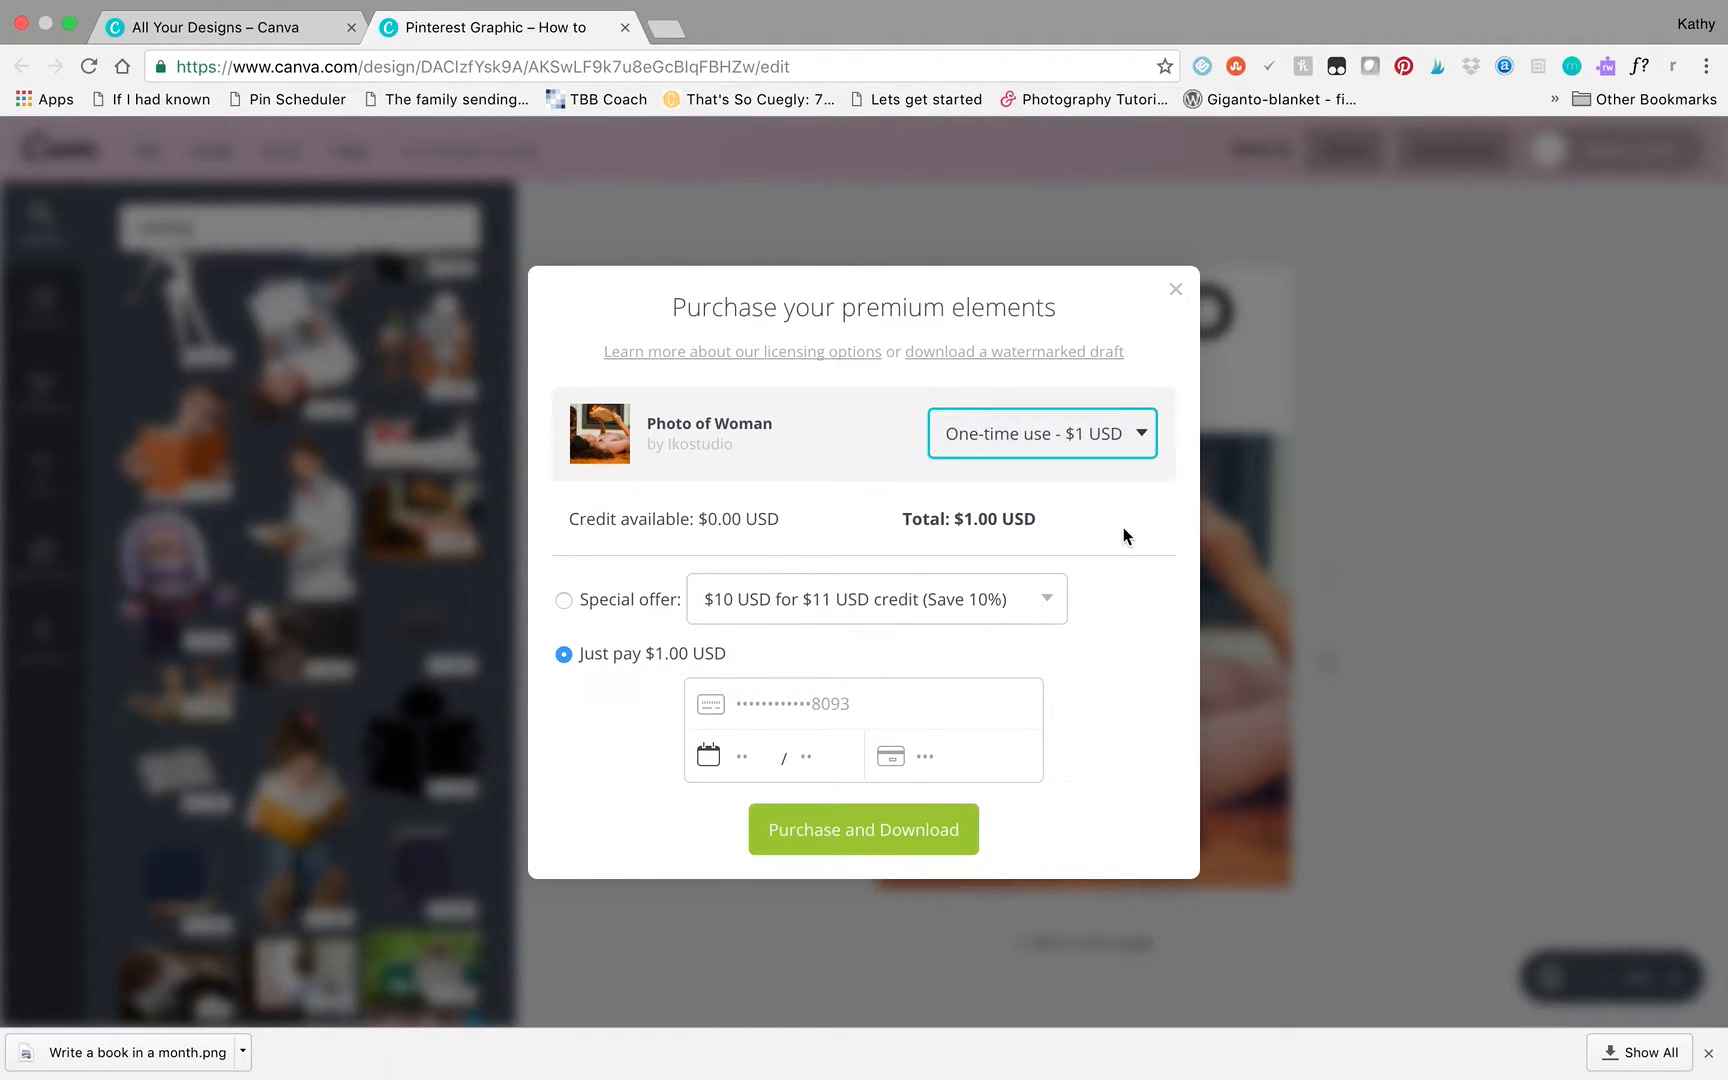
click(565, 601)
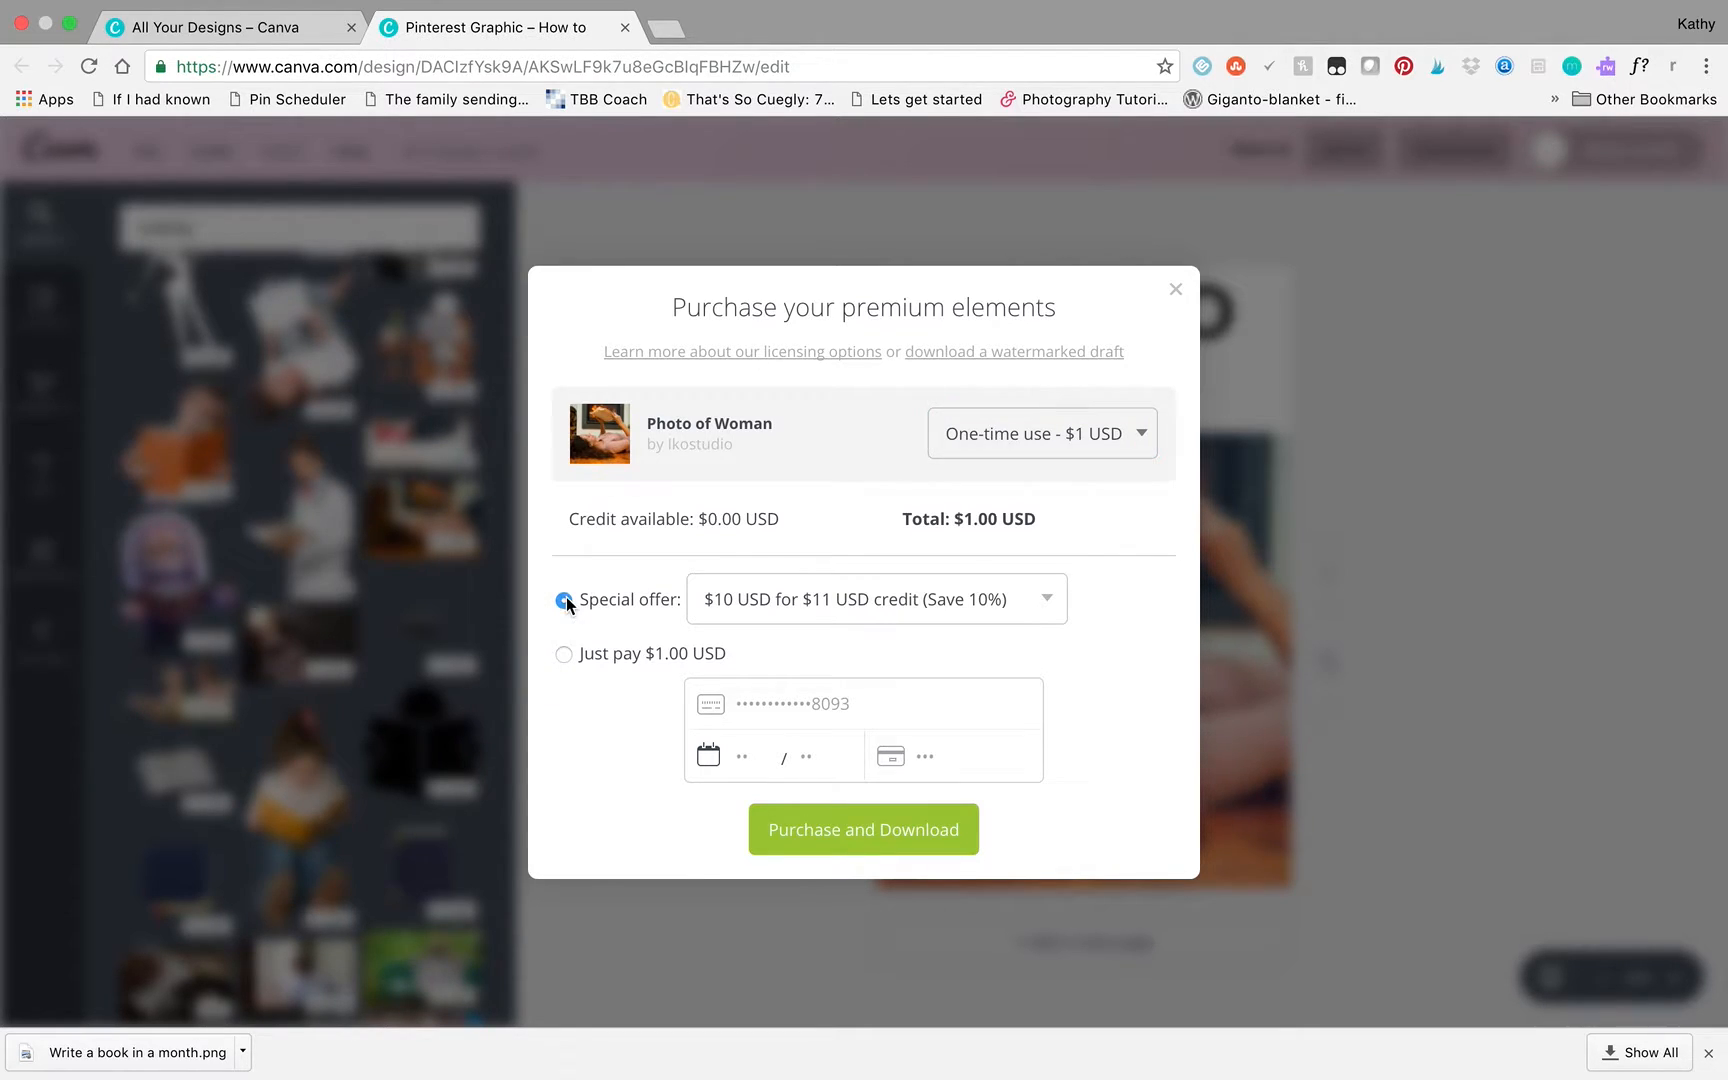
click(1041, 600)
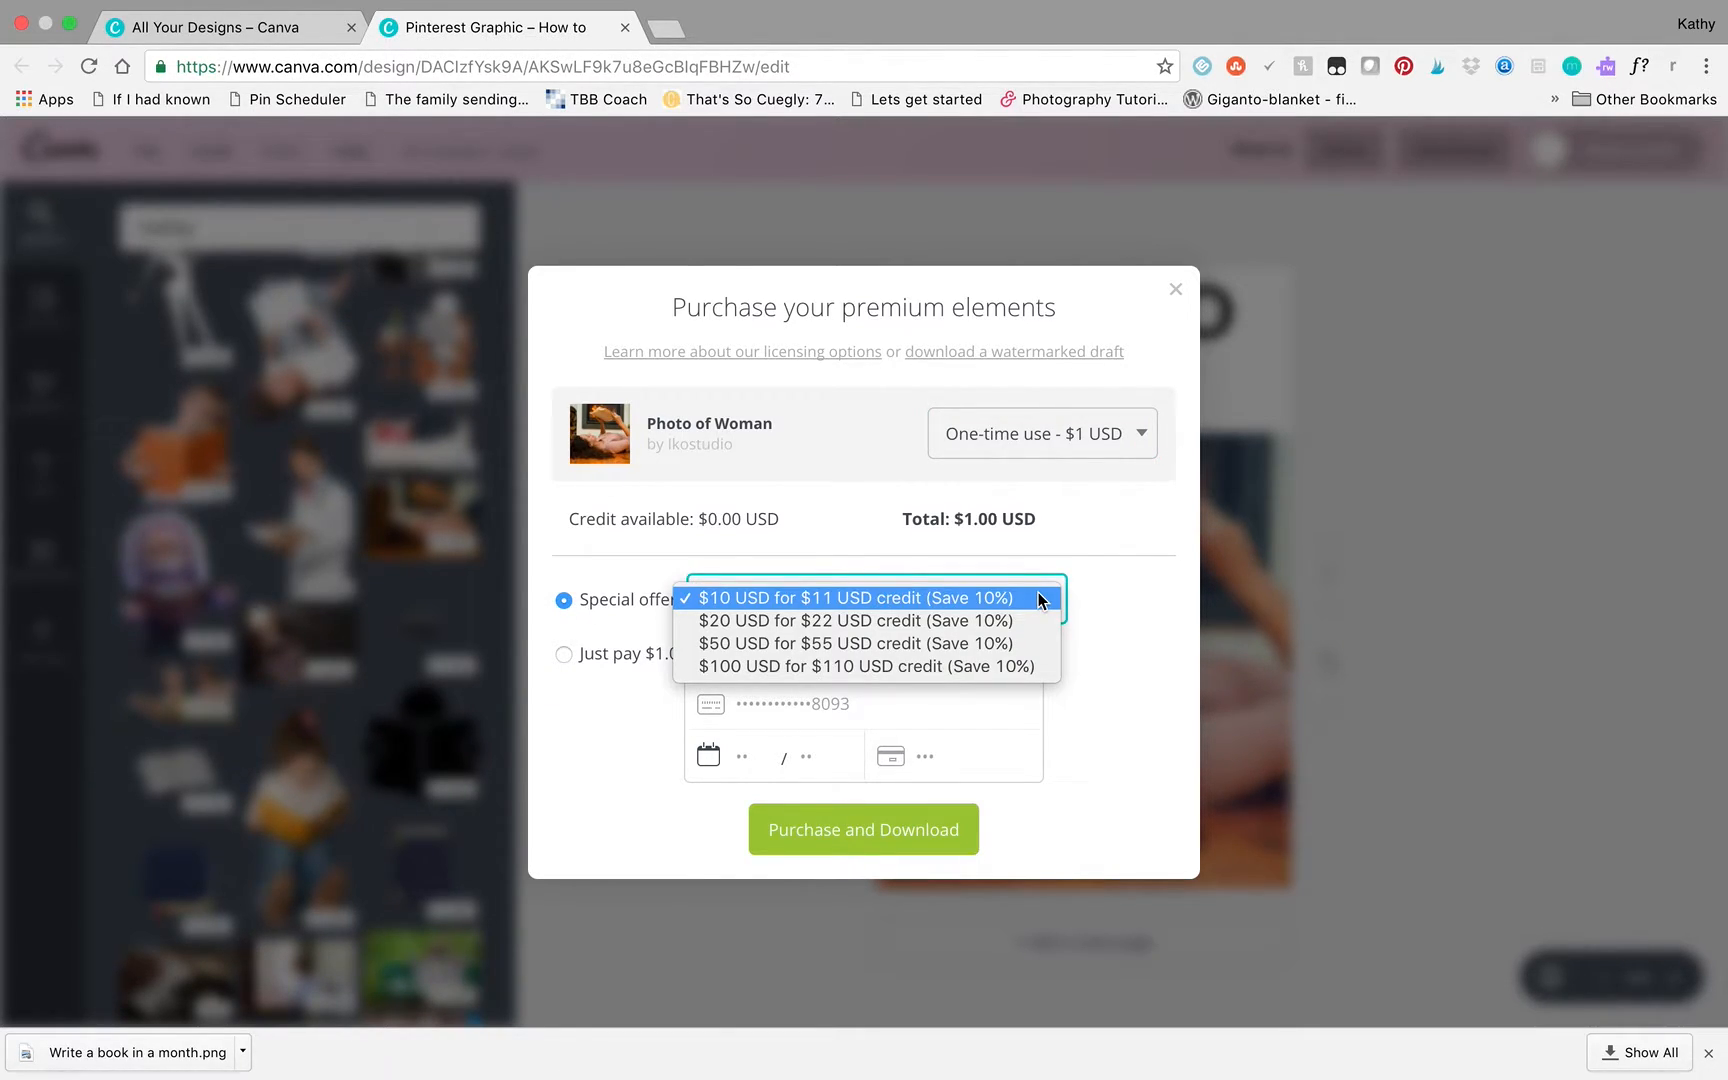
click(1128, 570)
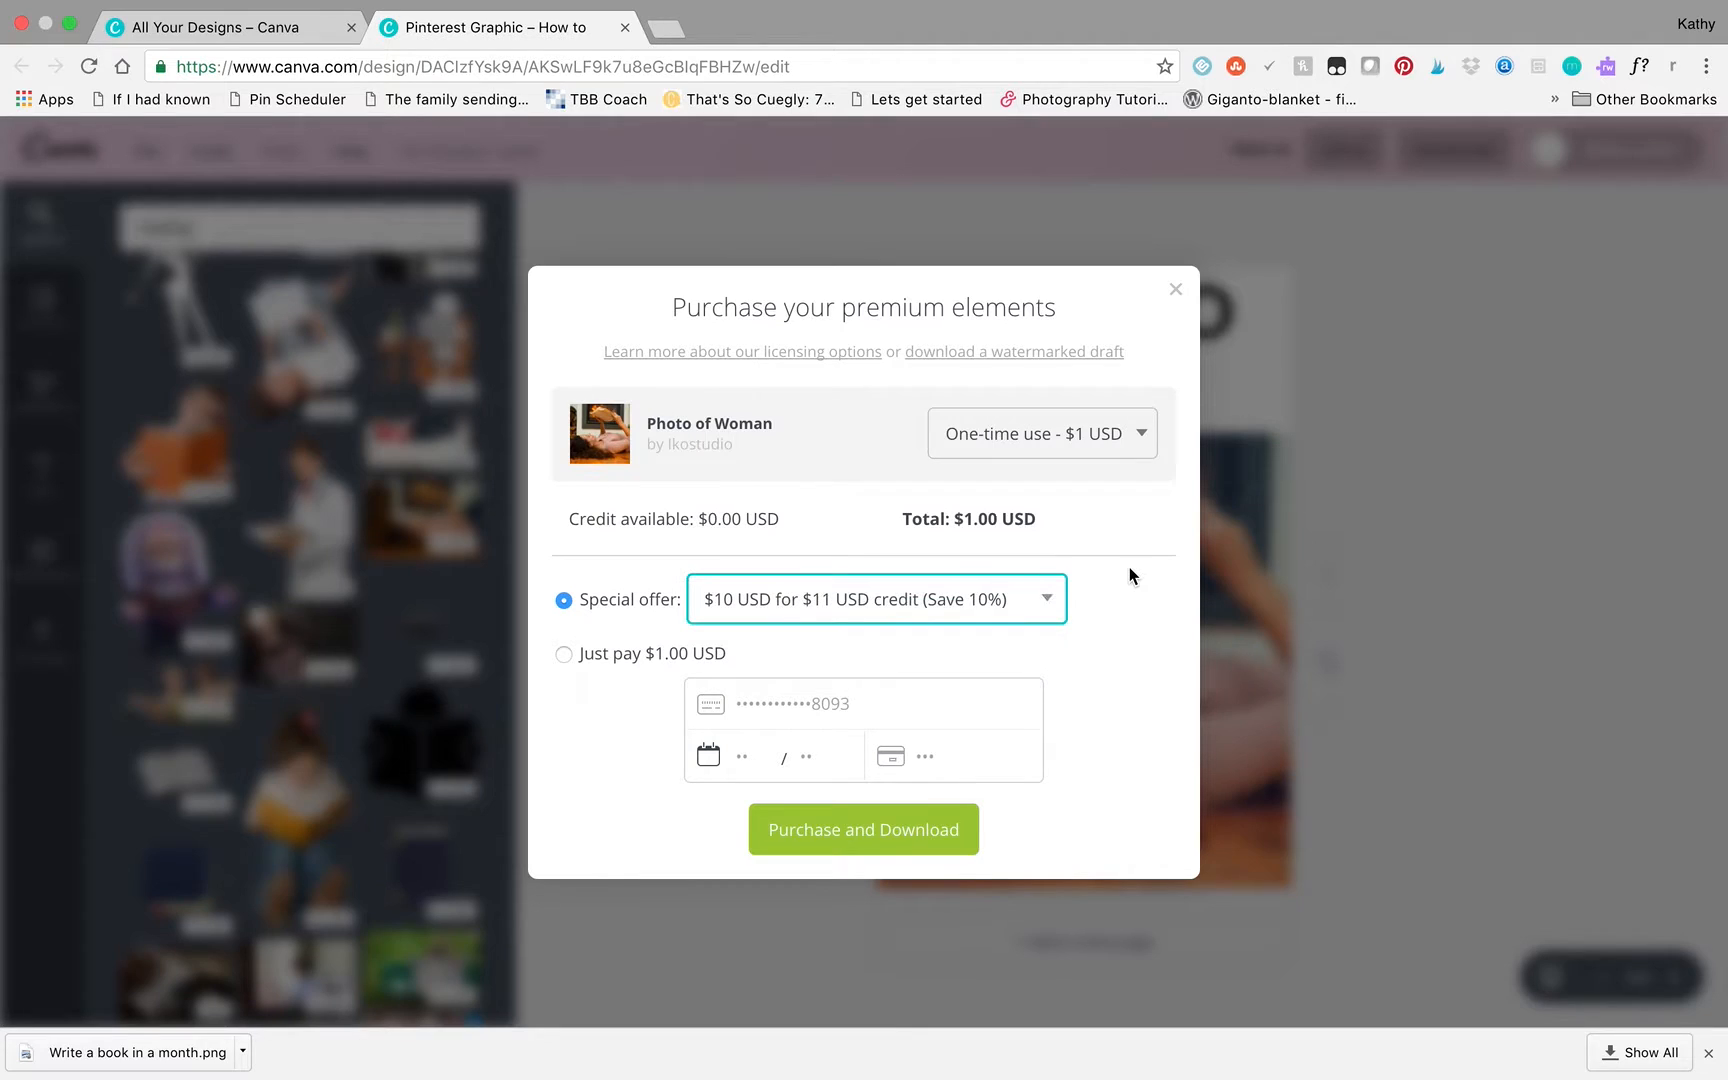
click(1177, 291)
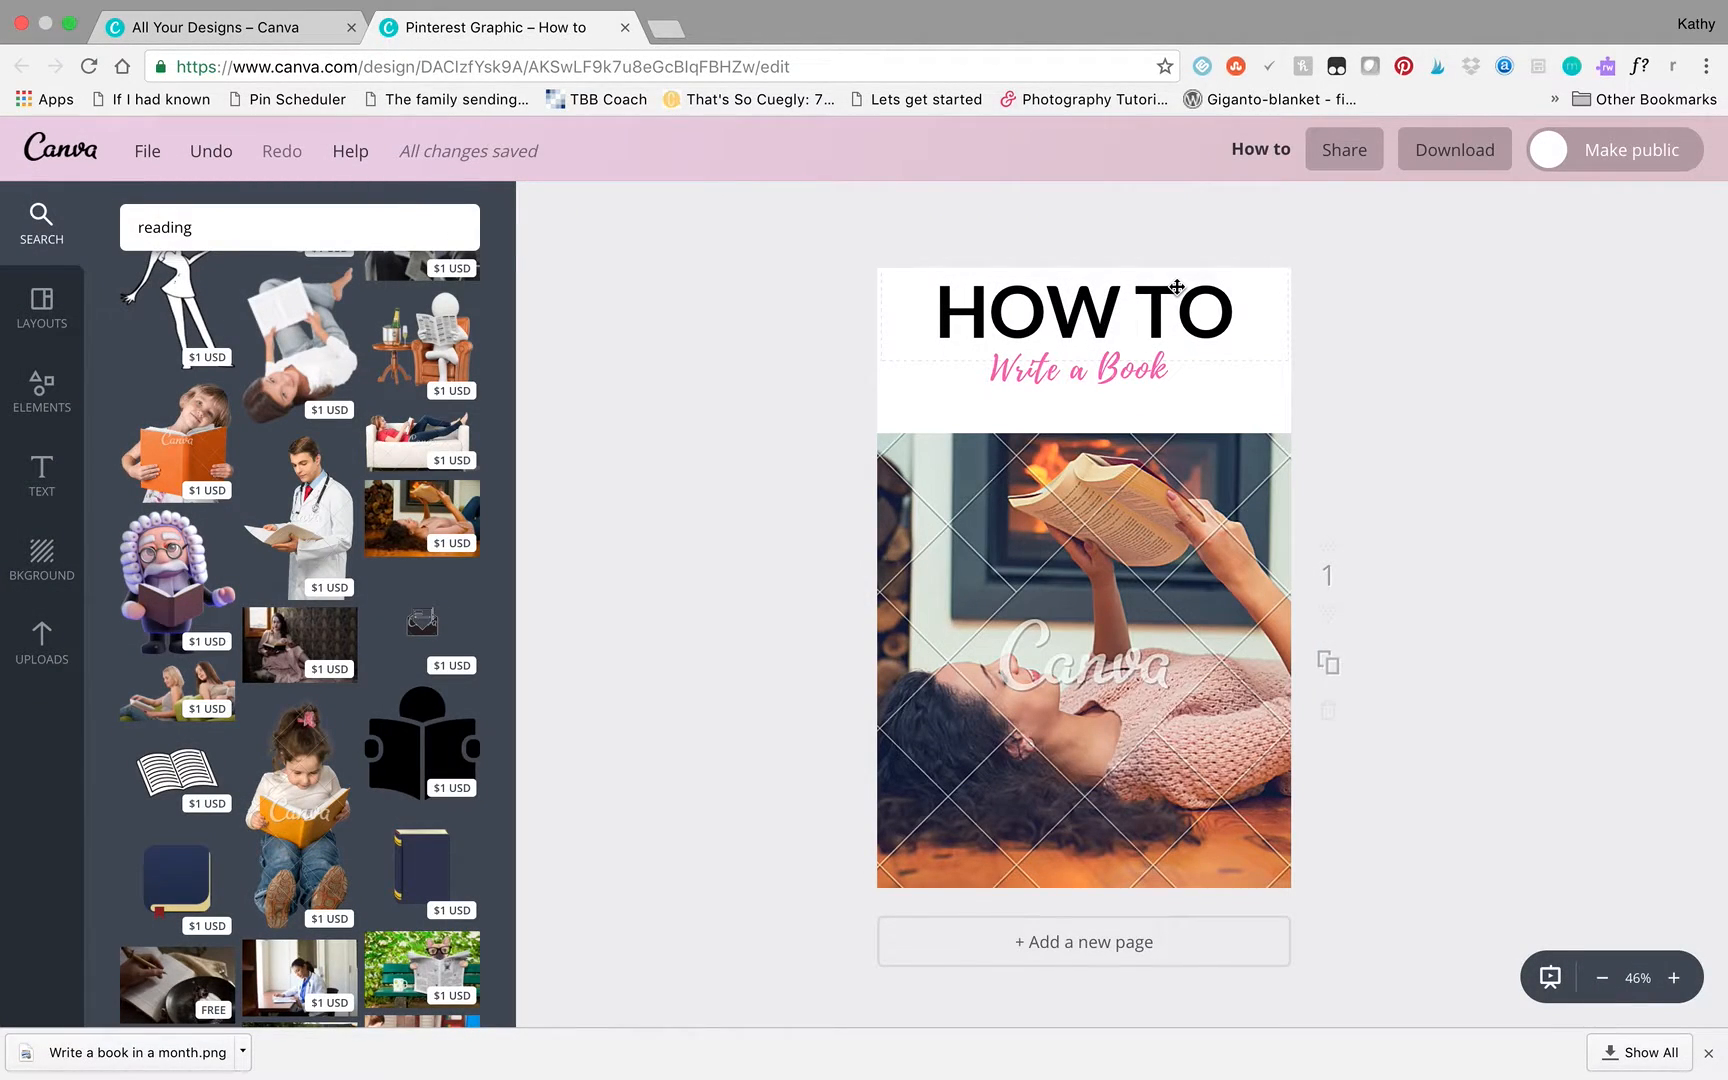
- Replace the premium reading photo with the uploaded picture of a couple standing by the water
scroll(438, 565, down, 10)
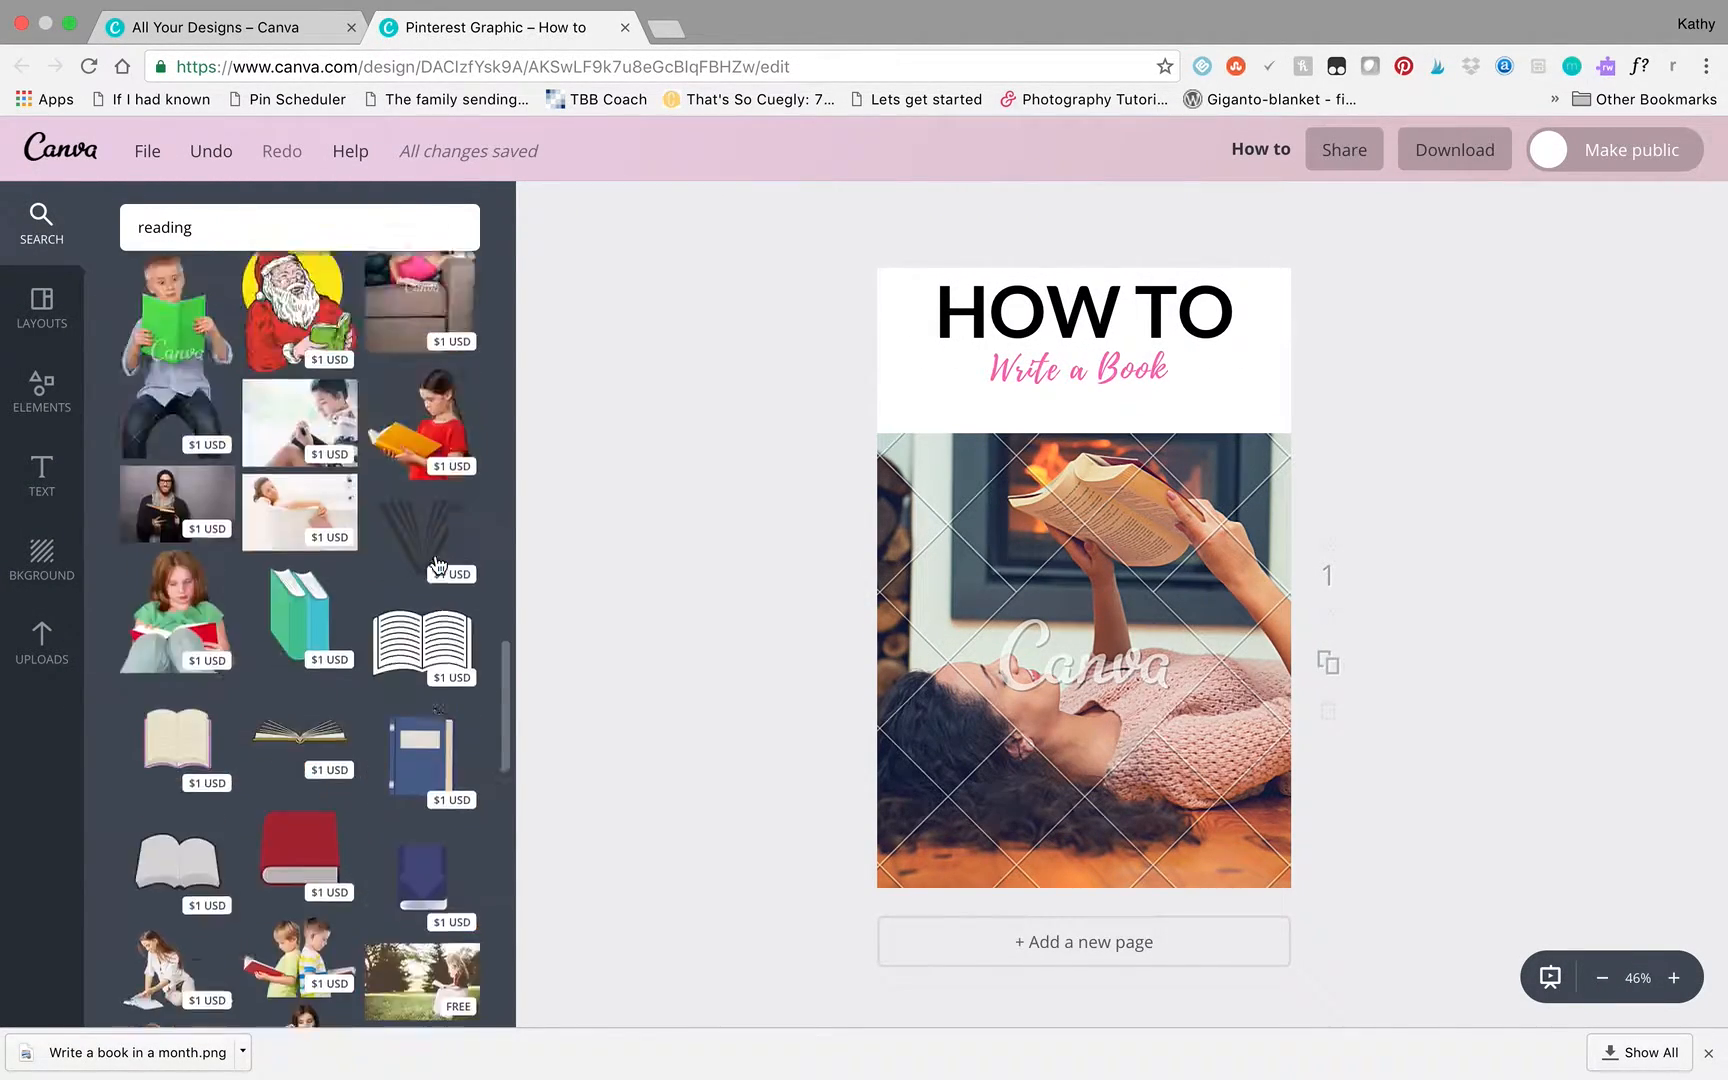
scroll(438, 565, up, 10)
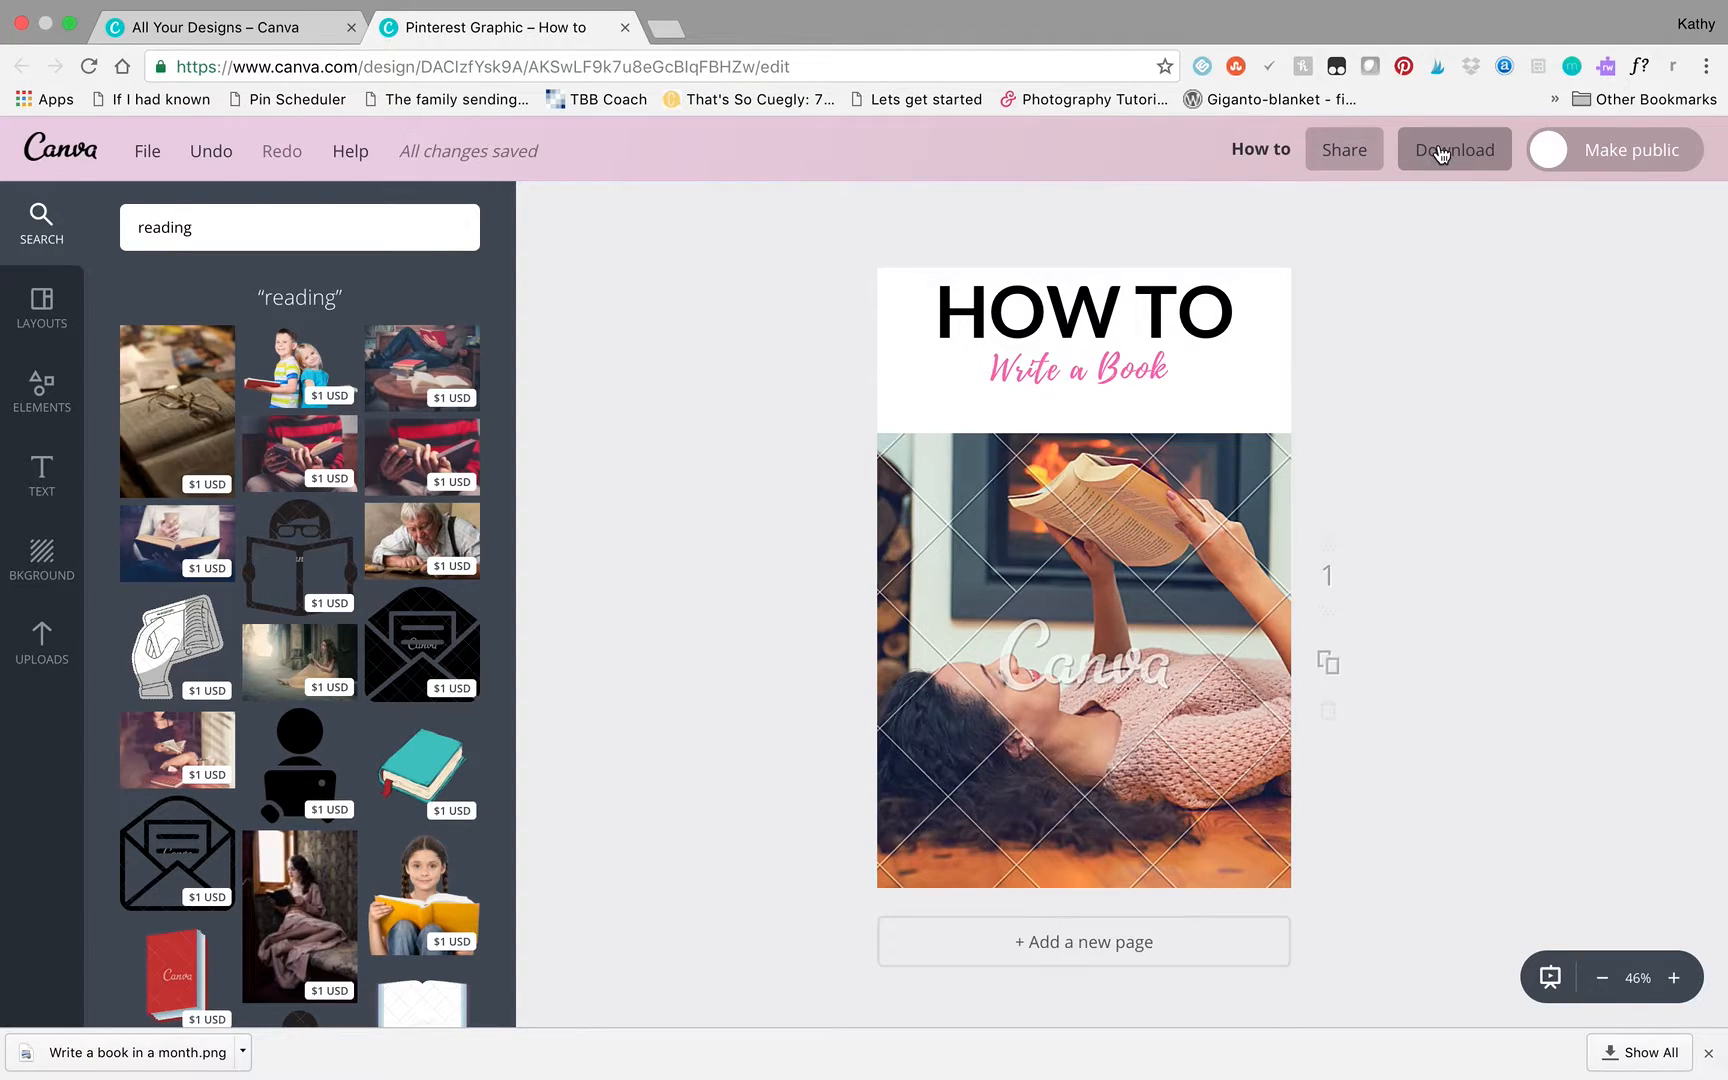
click(27, 648)
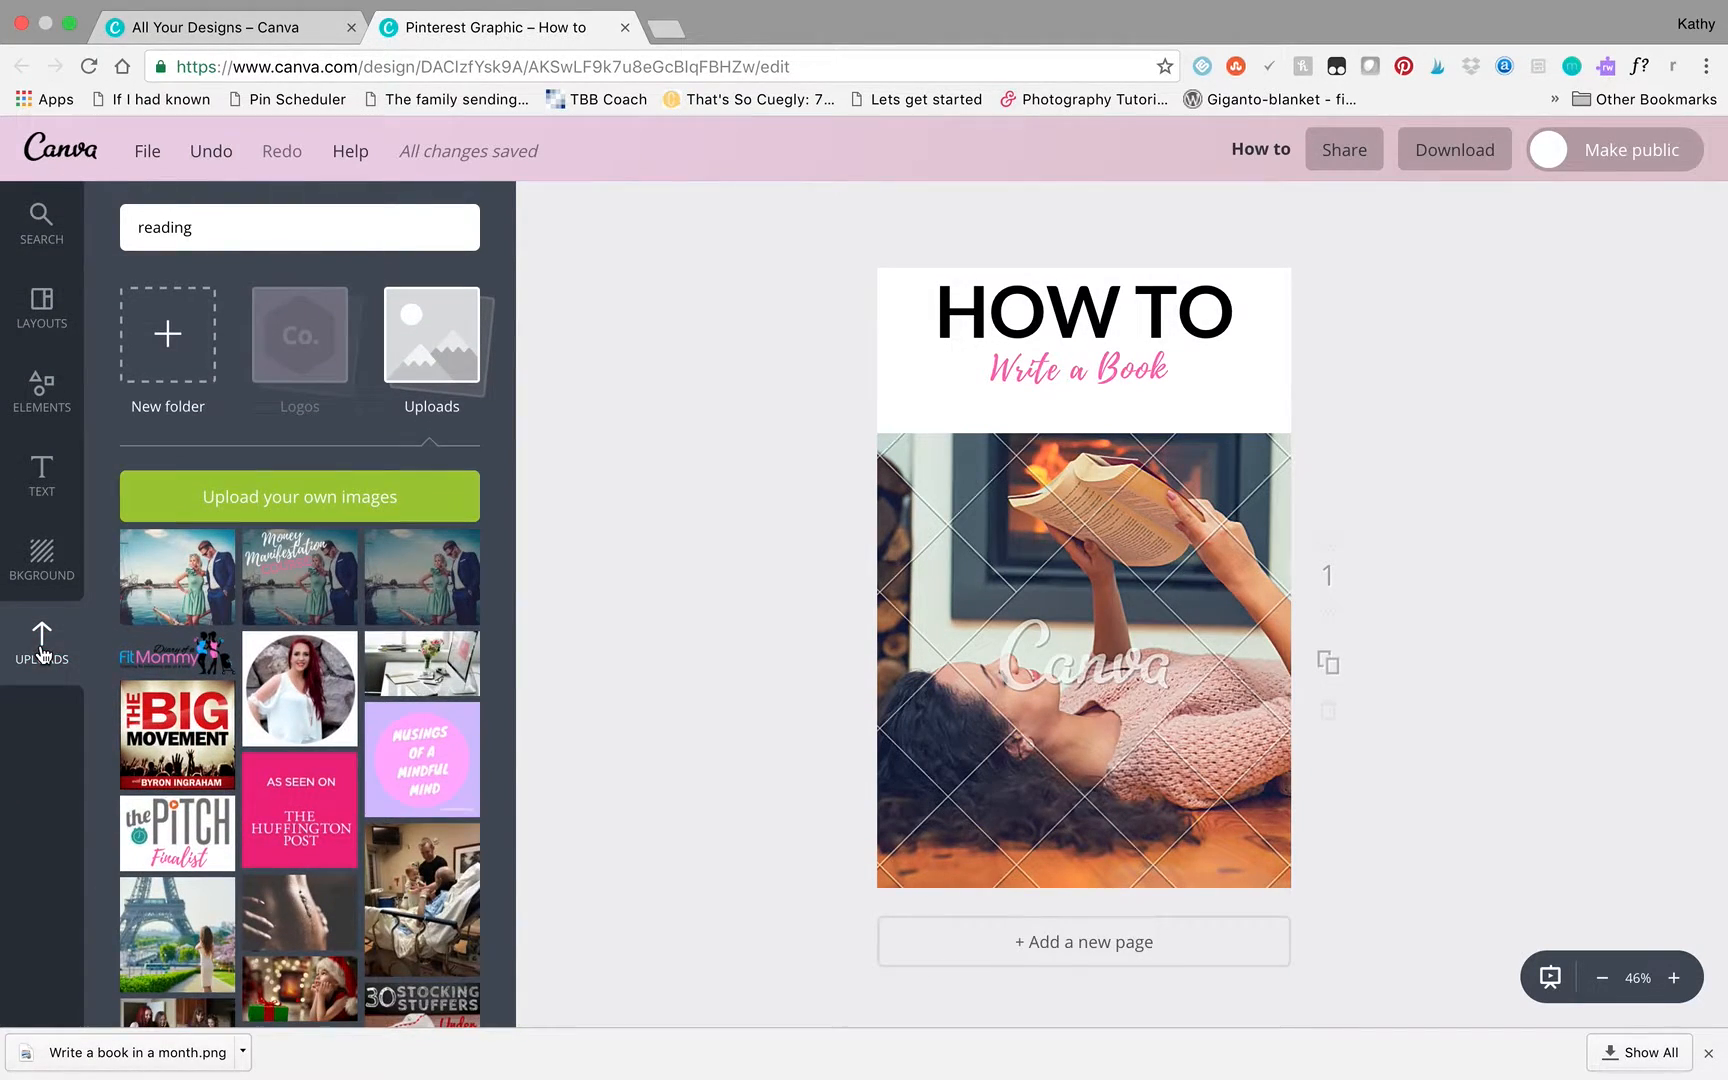
drag(177, 552, 1125, 523)
click(1575, 438)
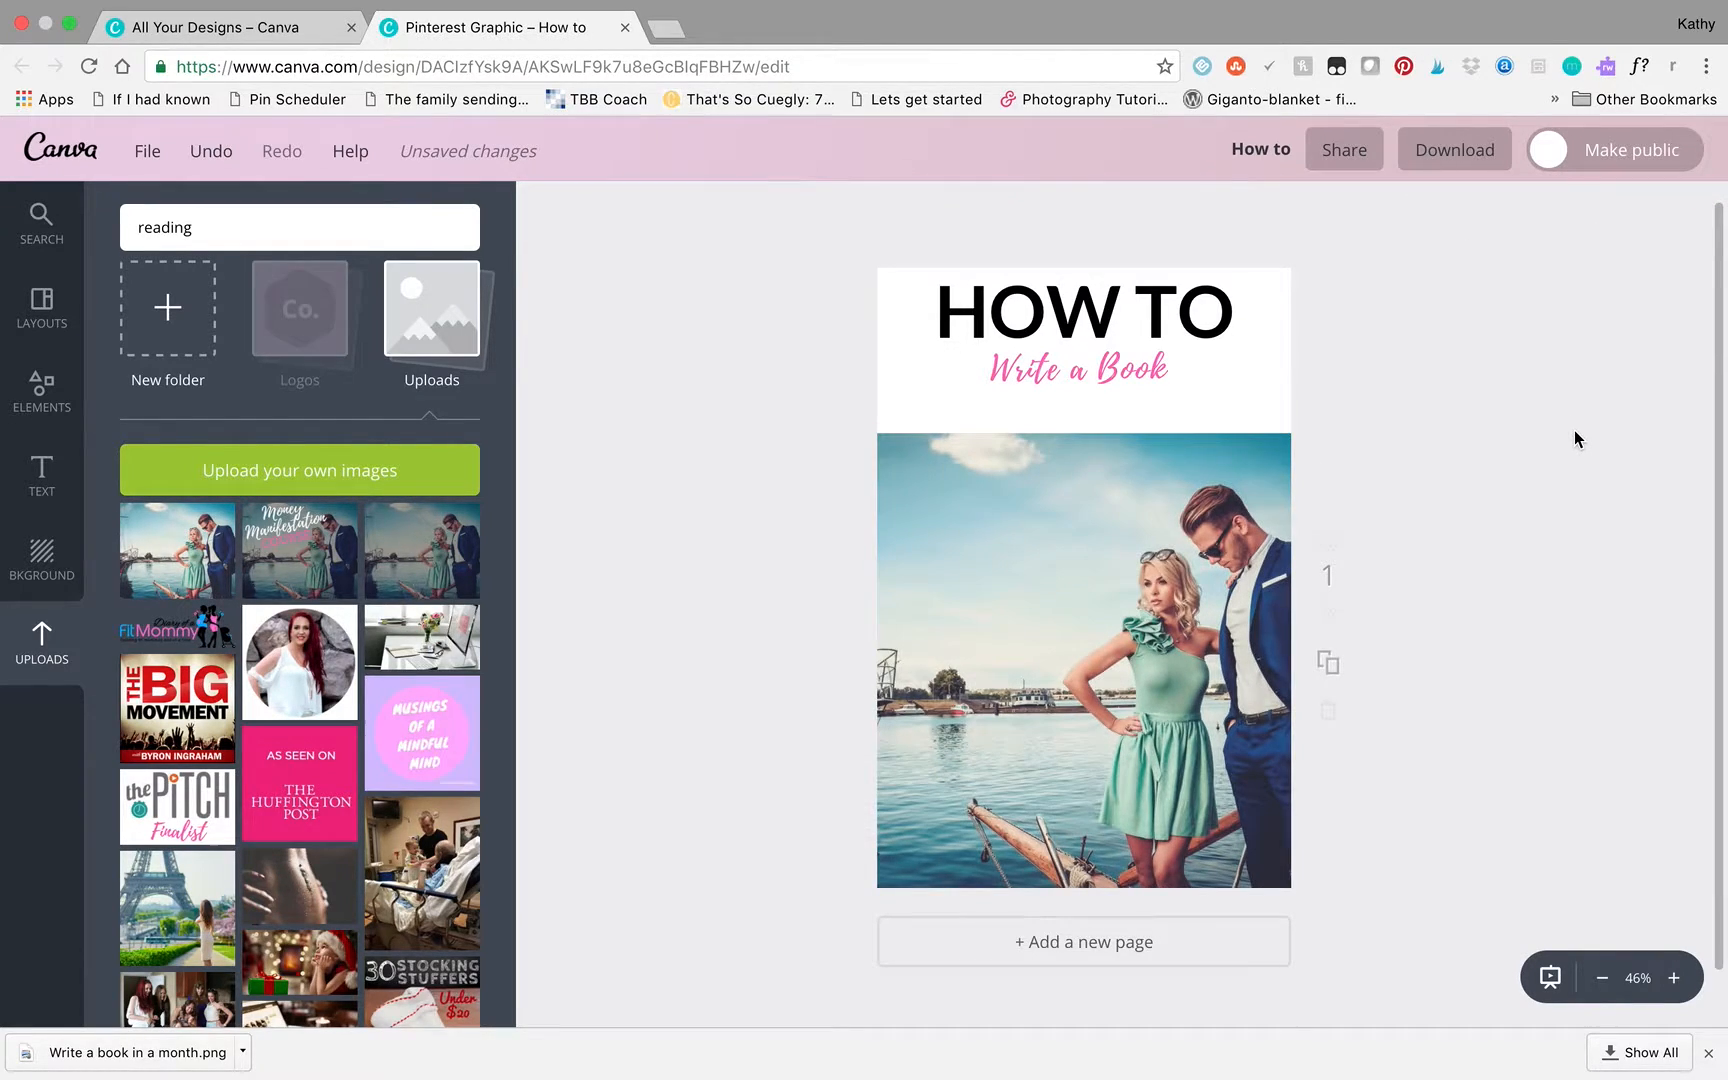
- Download the finished design as a PNG without a transparent background
click(1460, 145)
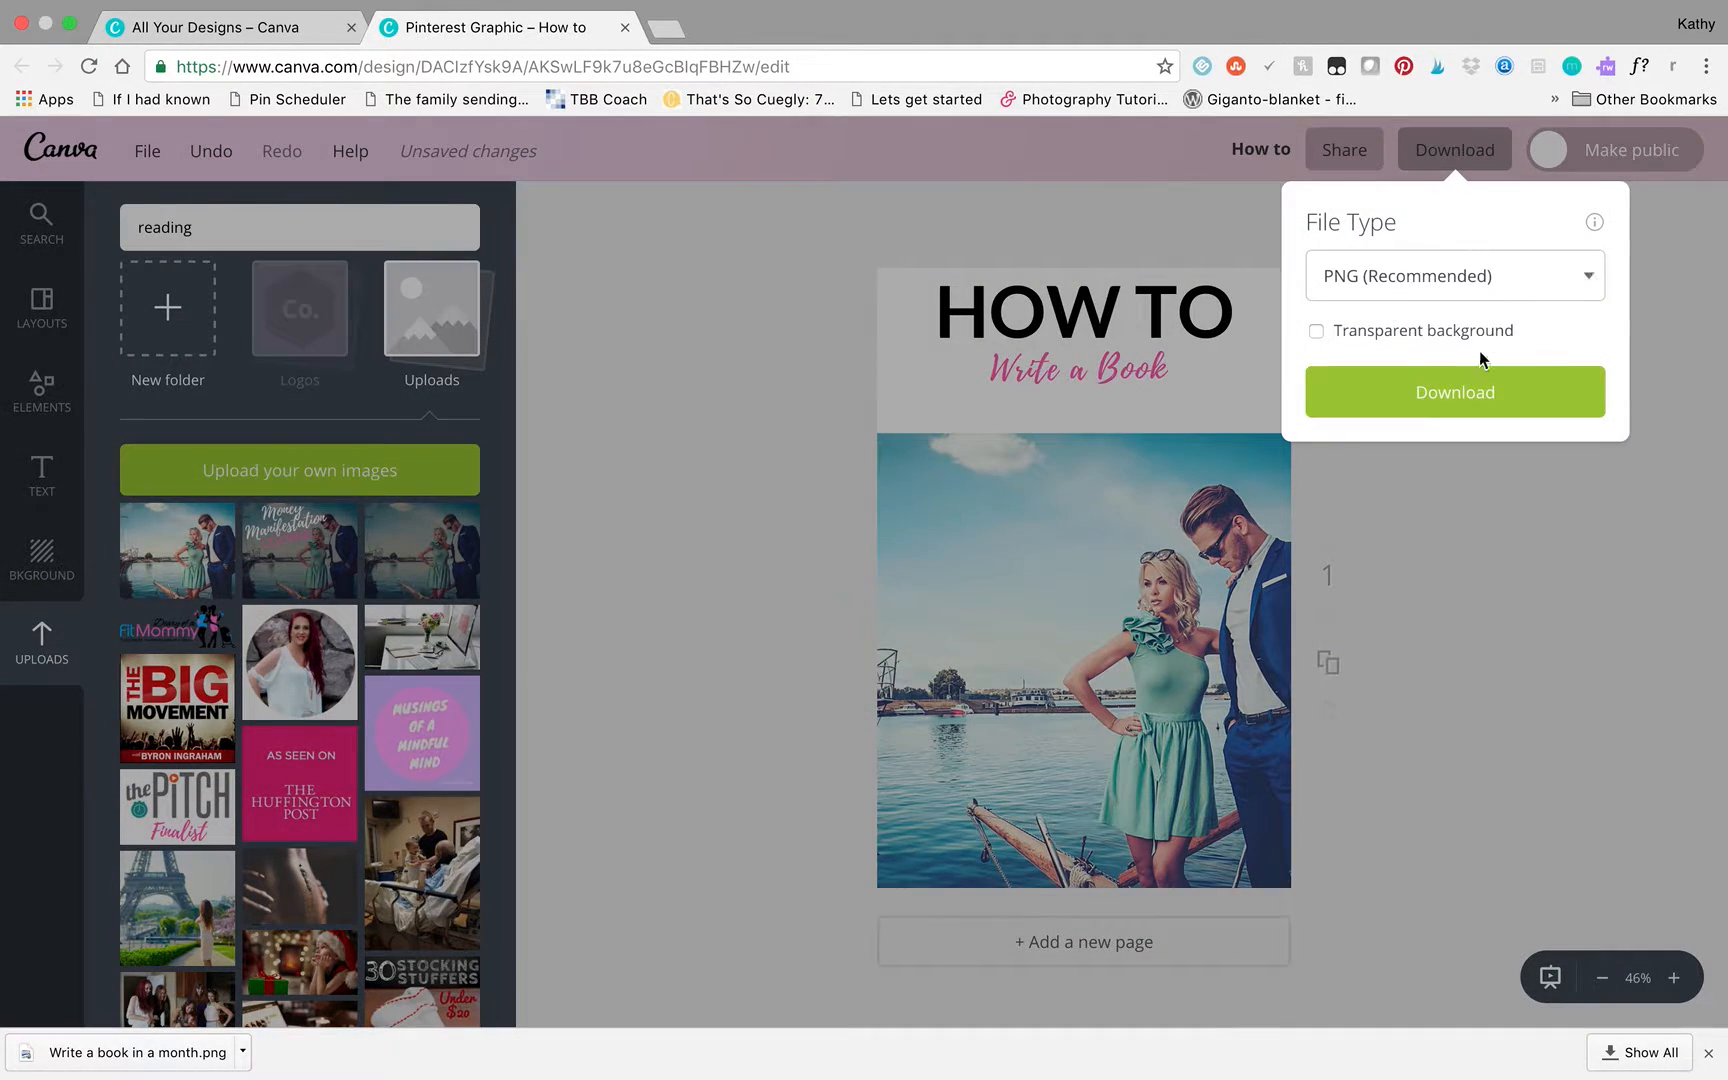
click(1468, 396)
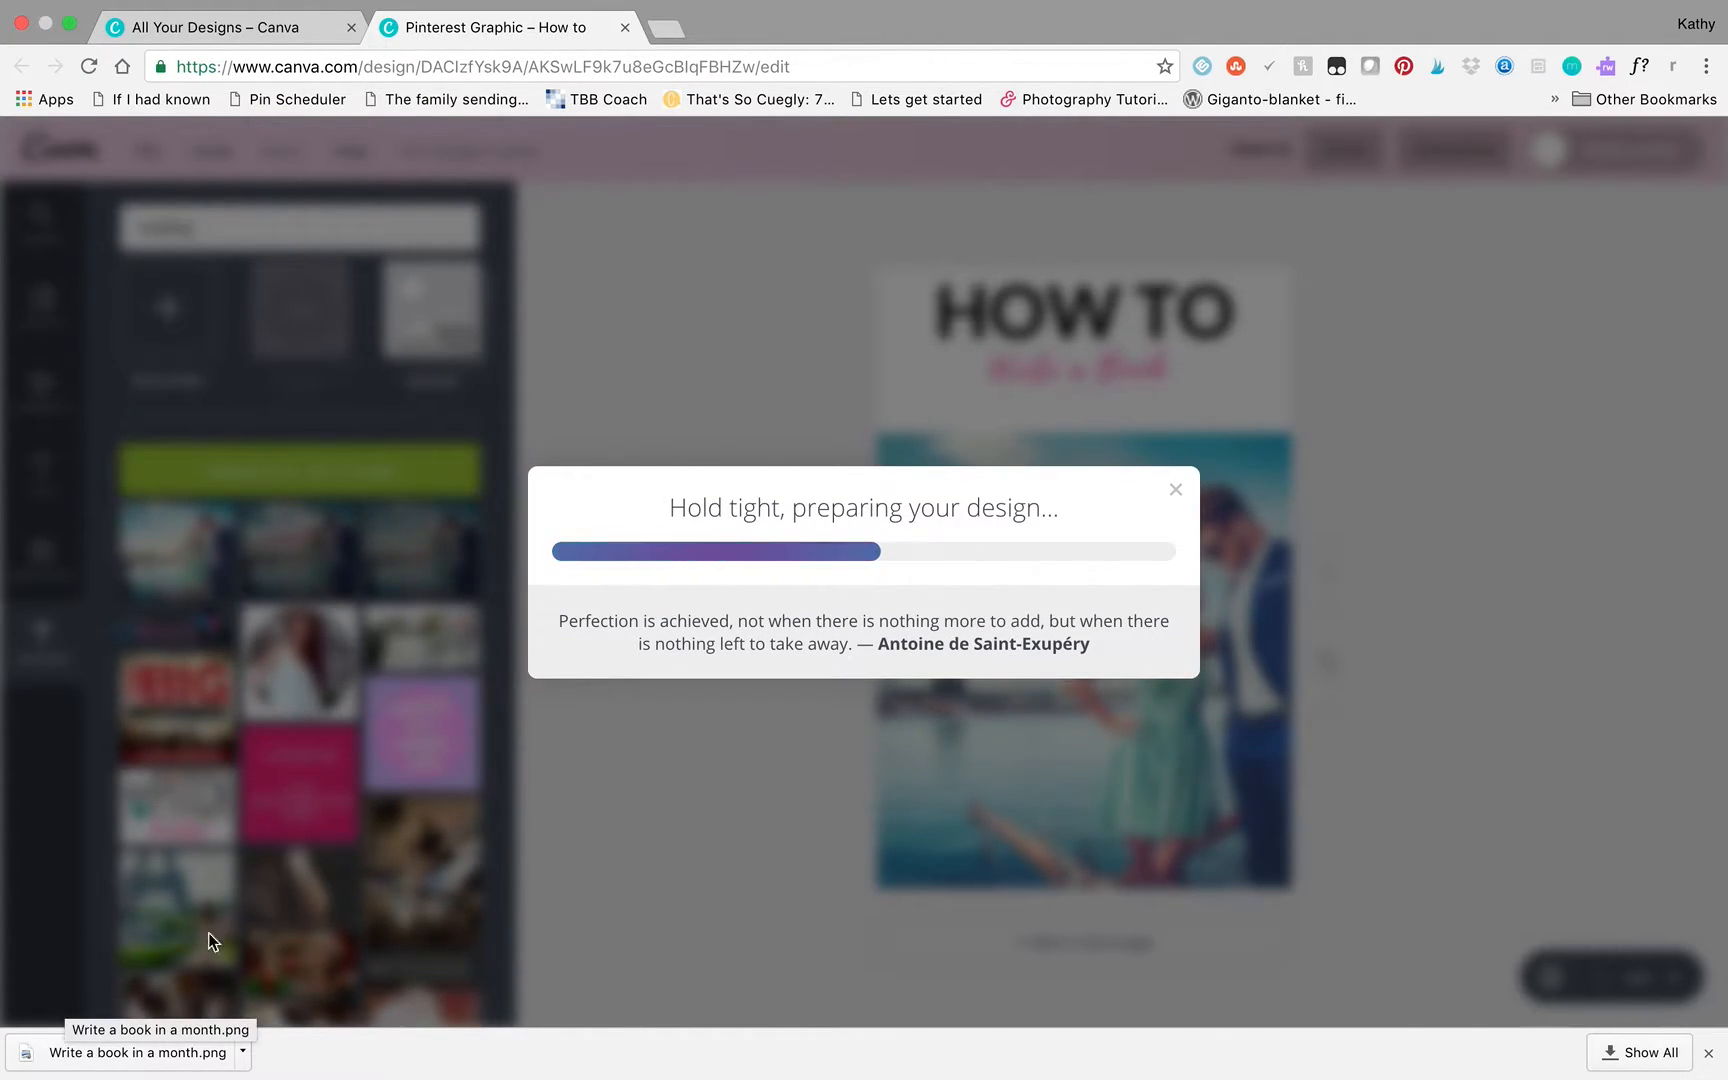
mouse_move(1546, 1076)
right_click(1416, 1046)
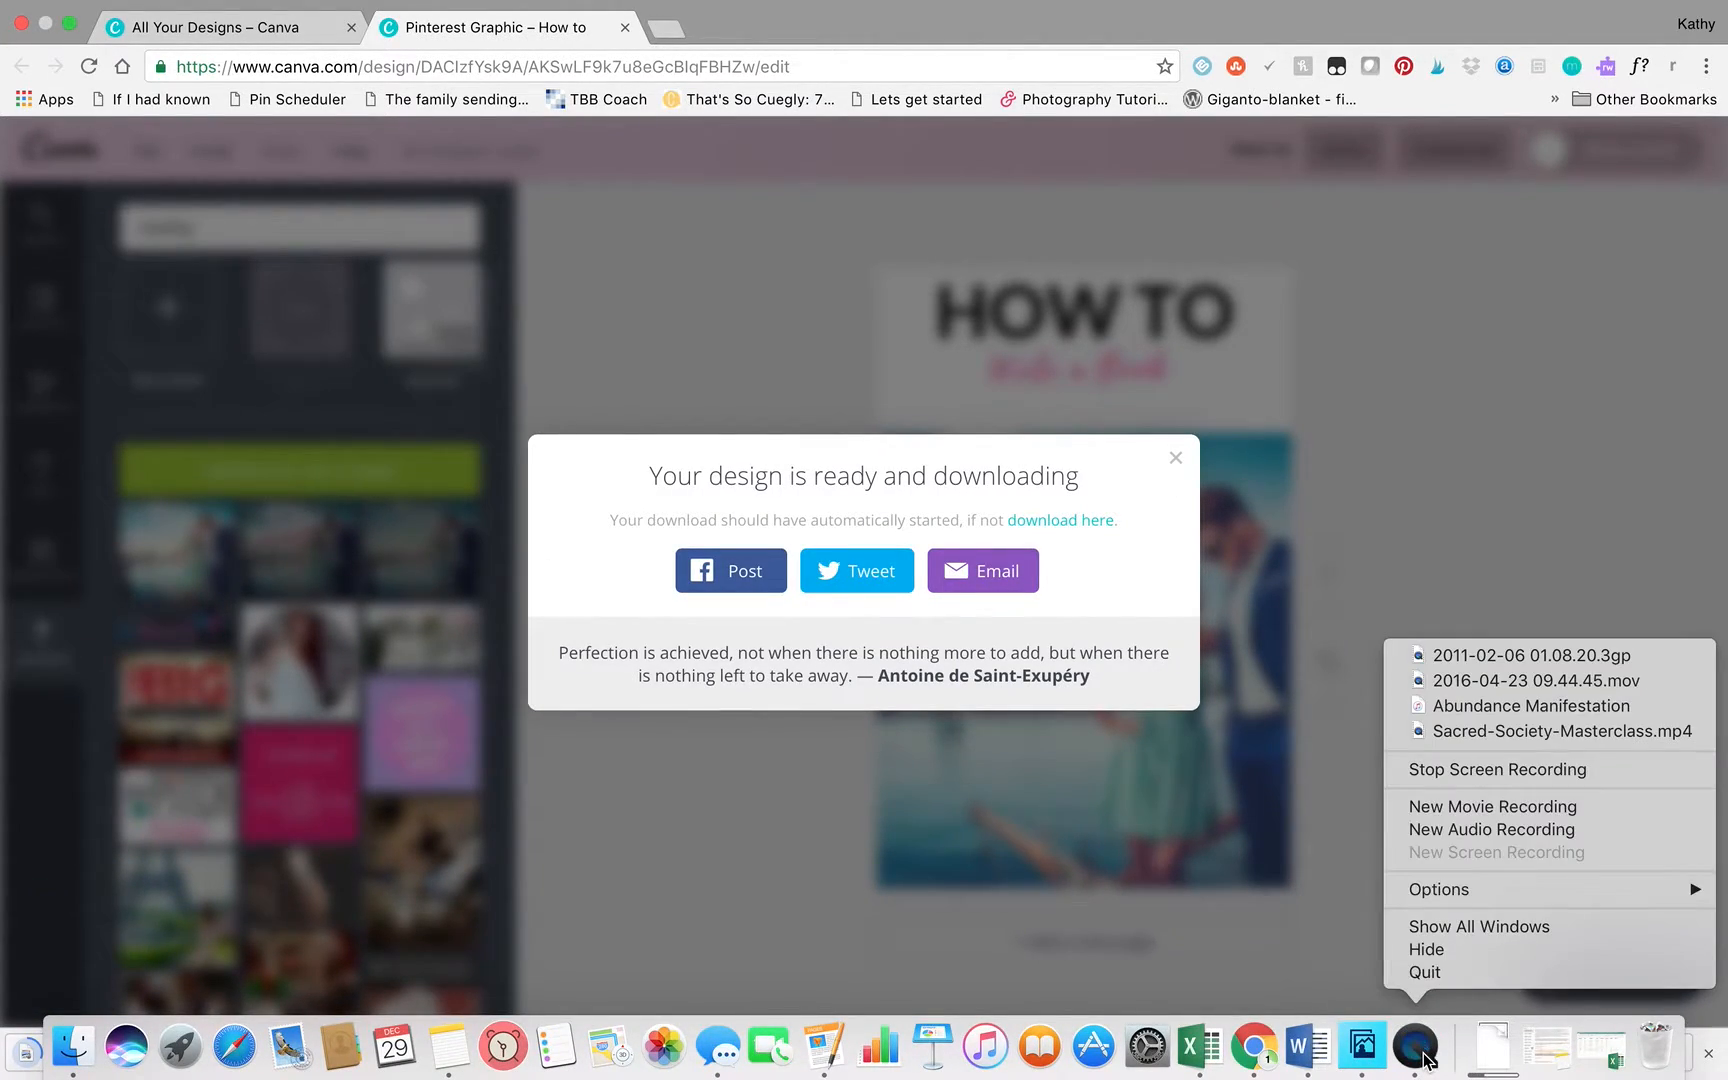